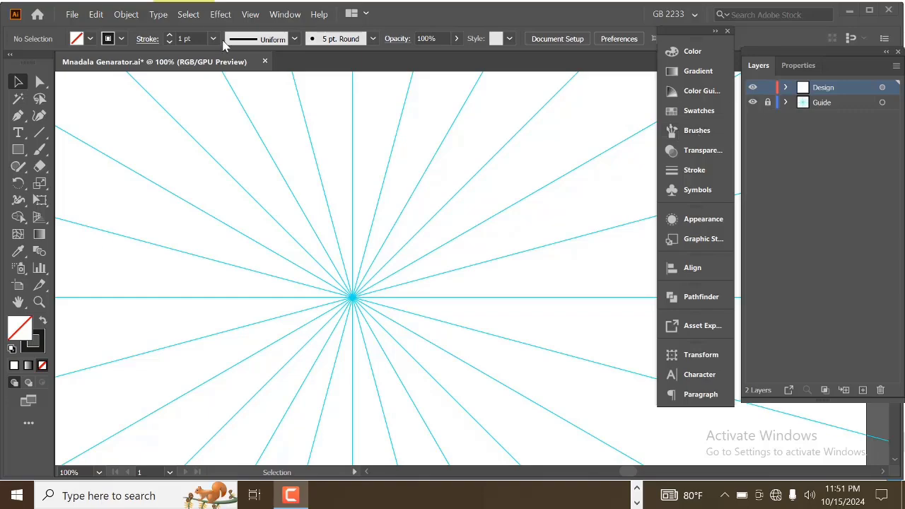
Step: Choose the small 5 pt. Round calligraphic brush as the active brush
{"action": "left_click", "coordinate": [287, 15]}
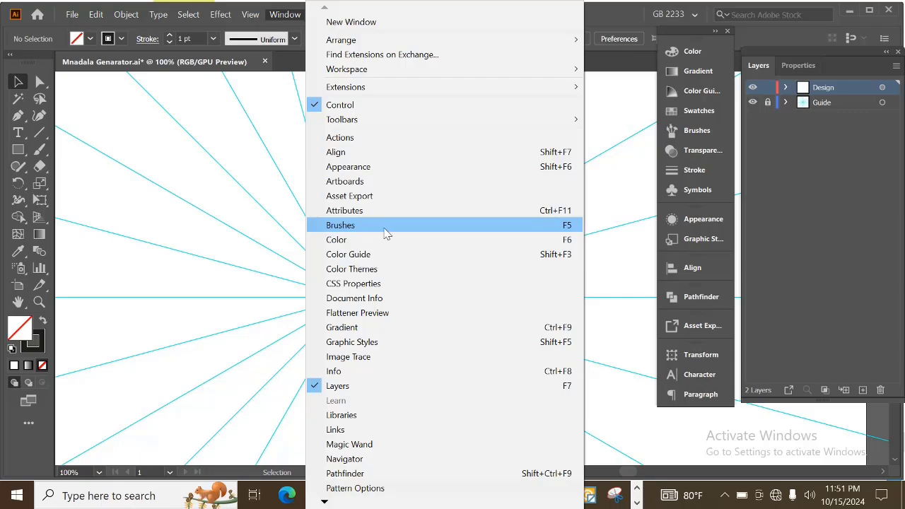
{"action": "left_click", "coordinate": [568, 225]}
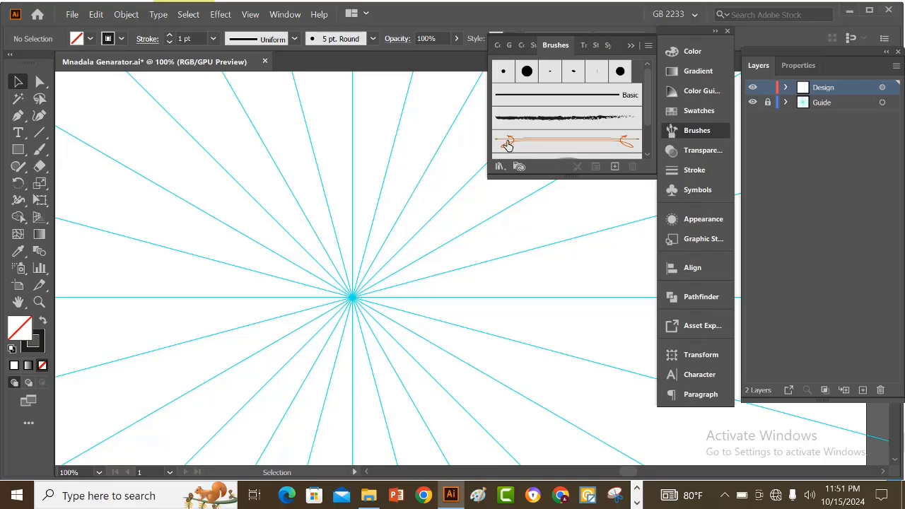
{"action": "left_click", "coordinate": [503, 76]}
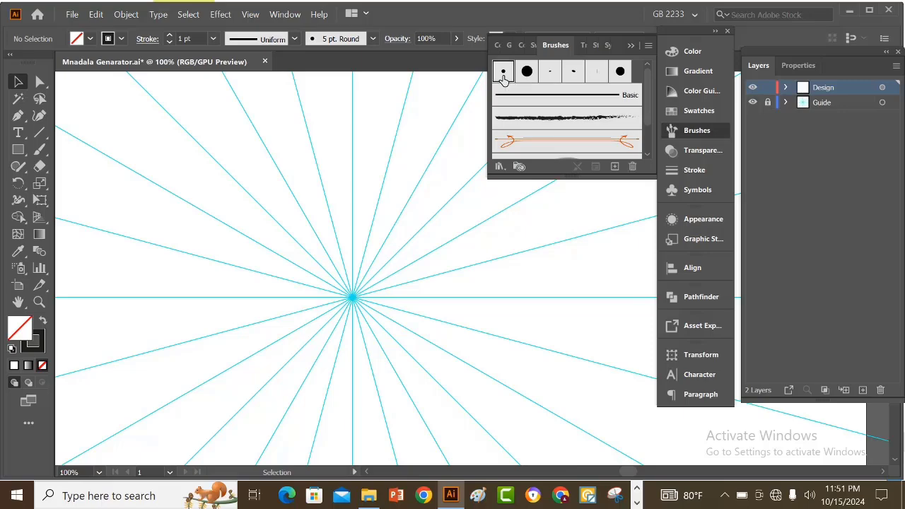
{"action": "left_click", "coordinate": [632, 47]}
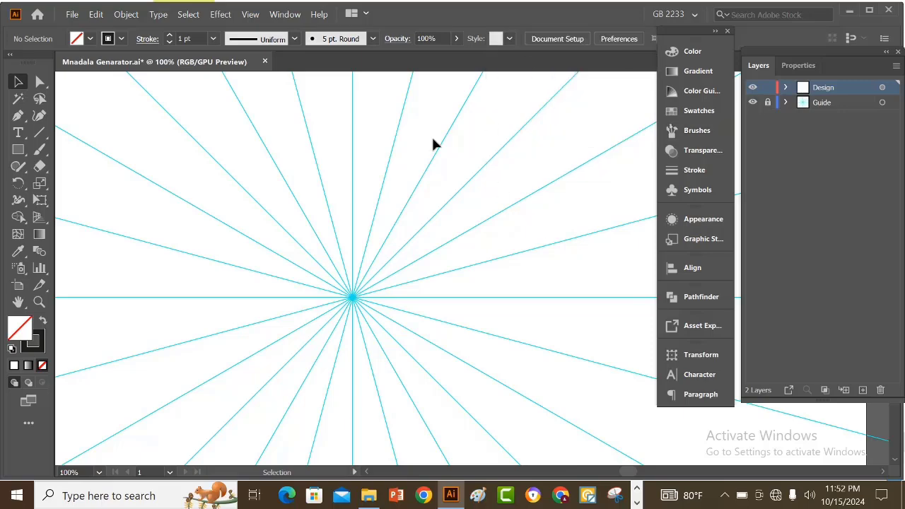
Step: Activate the Paintbrush tool and set its stroke weight to 0.5 pt
{"action": "left_click", "coordinate": [40, 152]}
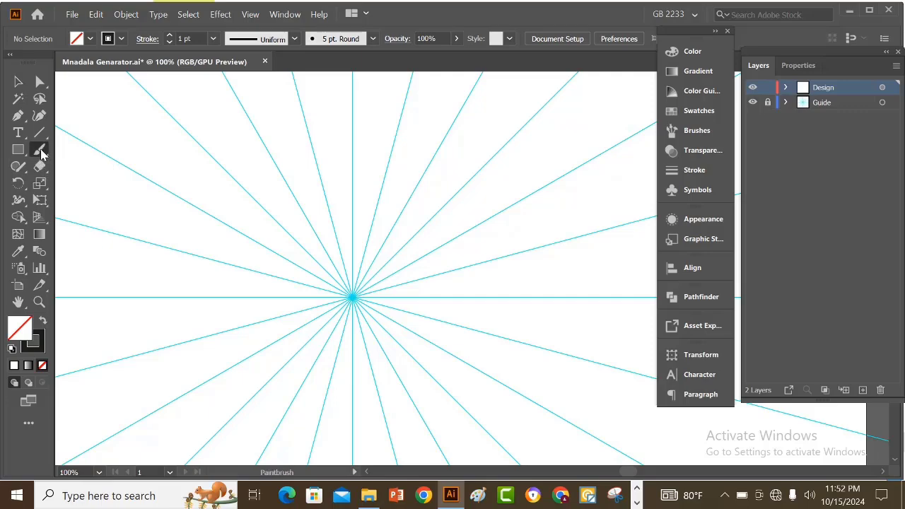
{"action": "left_click", "coordinate": [40, 154]}
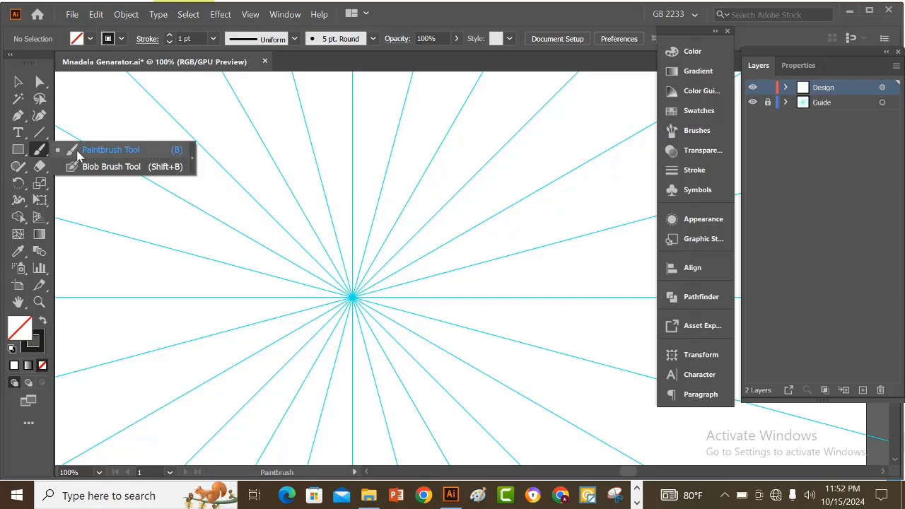
{"action": "left_click", "coordinate": [96, 154]}
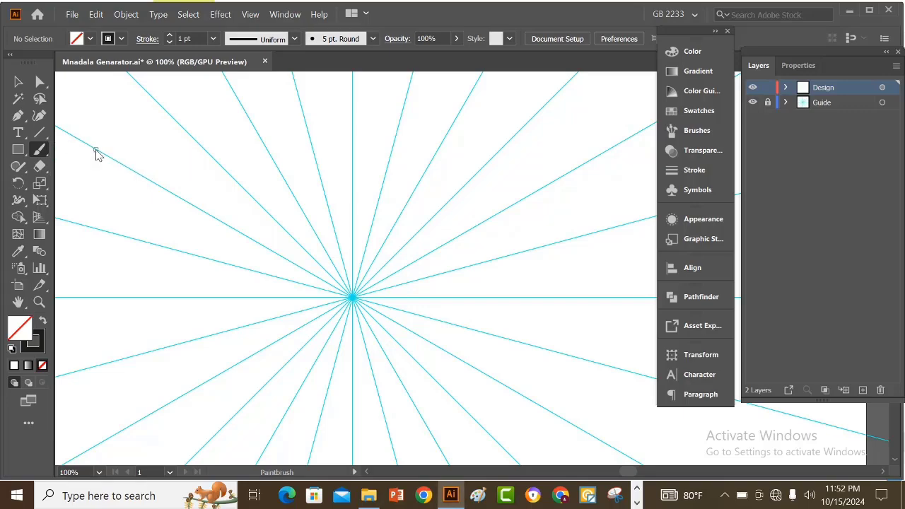
{"action": "left_click", "coordinate": [213, 39]}
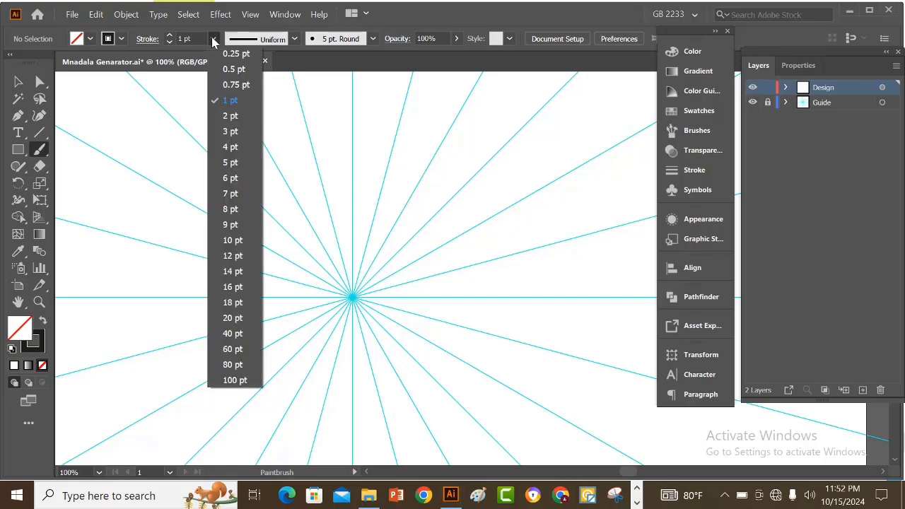
{"action": "left_click", "coordinate": [233, 69]}
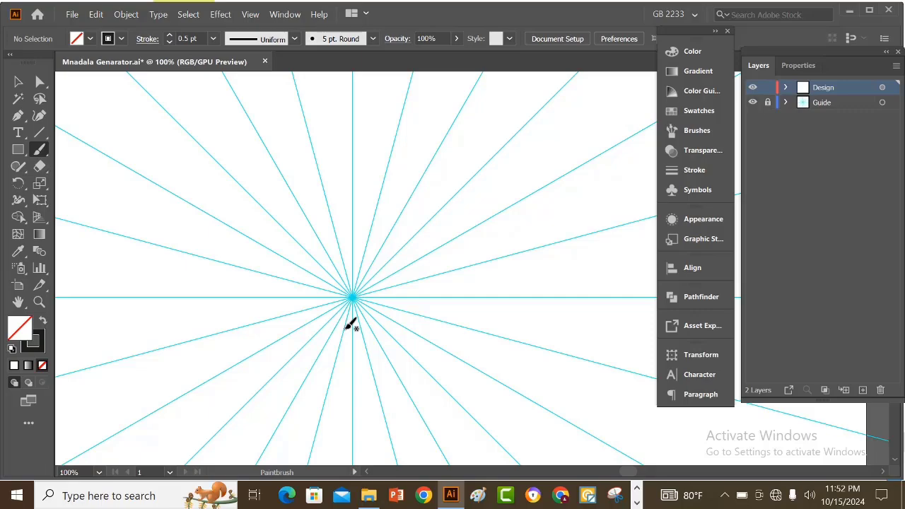
Step: Paint nested inner petals on the Design layer around the centre of the radial guides, from a scalloped core to rounded double petals
{"action": "scroll", "coordinate": [339, 304], "scroll_direction": "up", "scroll_amount": 2}
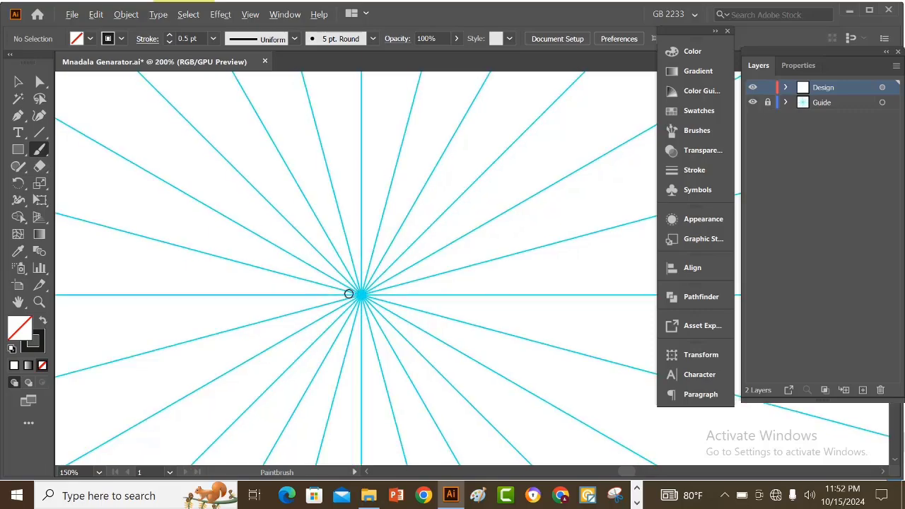
{"action": "scroll", "coordinate": [349, 293], "scroll_direction": "up", "scroll_amount": 3}
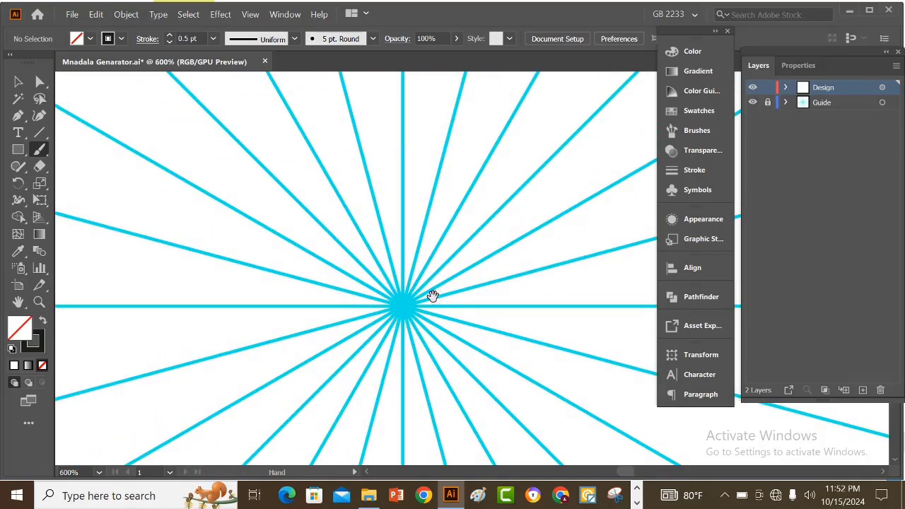
{"action": "mouse_move", "coordinate": [433, 295]}
{"action": "left_mouse_down"}
{"action": "mouse_move", "coordinate": [375, 270]}
{"action": "mouse_move", "coordinate": [363, 293]}
{"action": "left_mouse_up"}
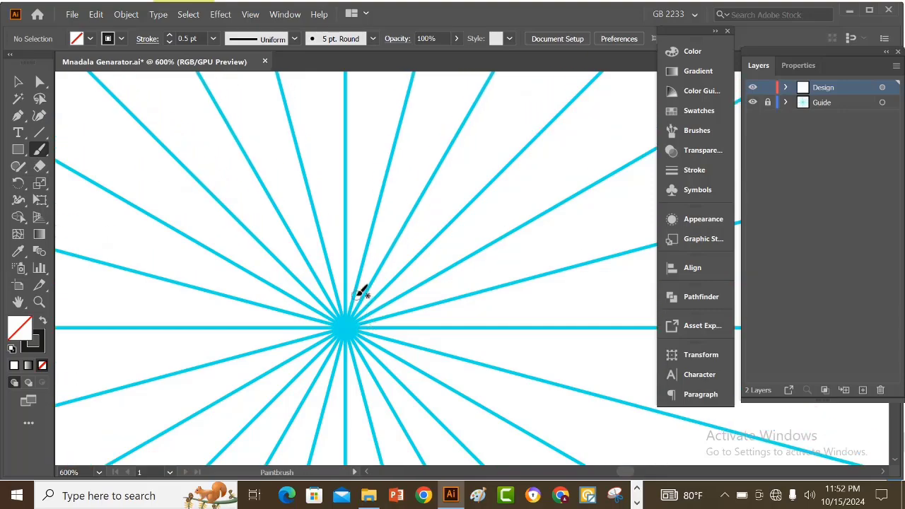
{"action": "mouse_move", "coordinate": [360, 291]}
{"action": "left_mouse_down"}
{"action": "mouse_move", "coordinate": [398, 256]}
{"action": "mouse_move", "coordinate": [319, 232]}
{"action": "mouse_move", "coordinate": [327, 269]}
{"action": "mouse_move", "coordinate": [338, 230]}
{"action": "mouse_move", "coordinate": [364, 300]}
{"action": "mouse_move", "coordinate": [344, 284]}
{"action": "mouse_move", "coordinate": [351, 273]}
{"action": "mouse_move", "coordinate": [348, 288]}
{"action": "left_mouse_up"}
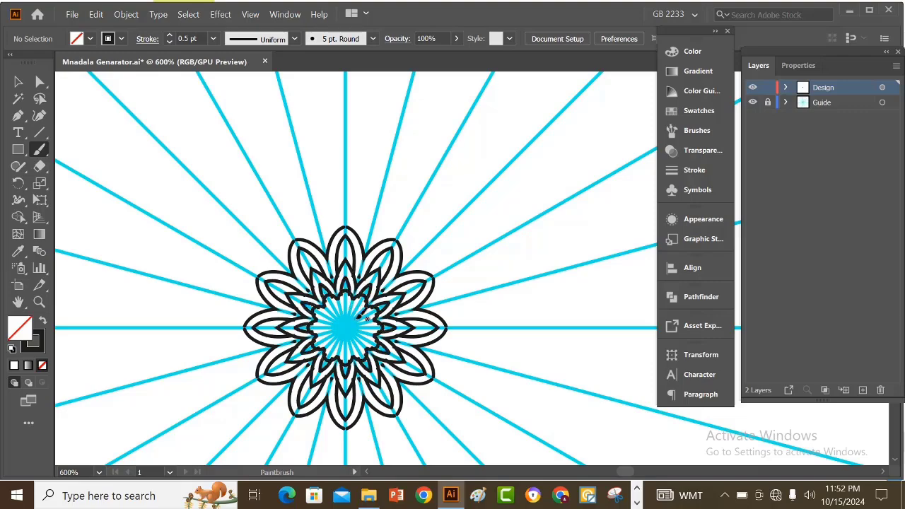
Step: Paint successively larger nested petals around the inner flower, ending with a wide pointed petal centred on the vertical guide
{"action": "scroll", "coordinate": [364, 297], "scroll_direction": "up", "scroll_amount": 1}
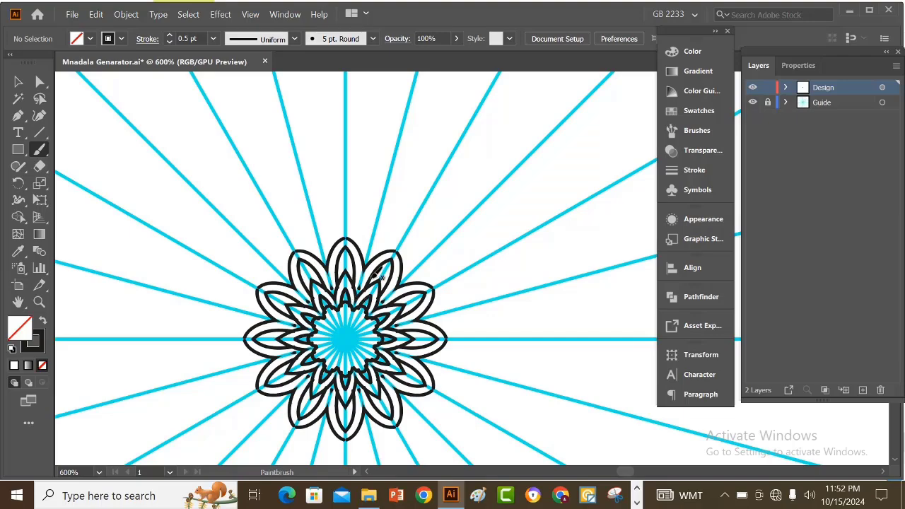
{"action": "mouse_move", "coordinate": [364, 255]}
{"action": "left_mouse_down"}
{"action": "mouse_move", "coordinate": [386, 229]}
{"action": "mouse_move", "coordinate": [345, 203]}
{"action": "left_mouse_up"}
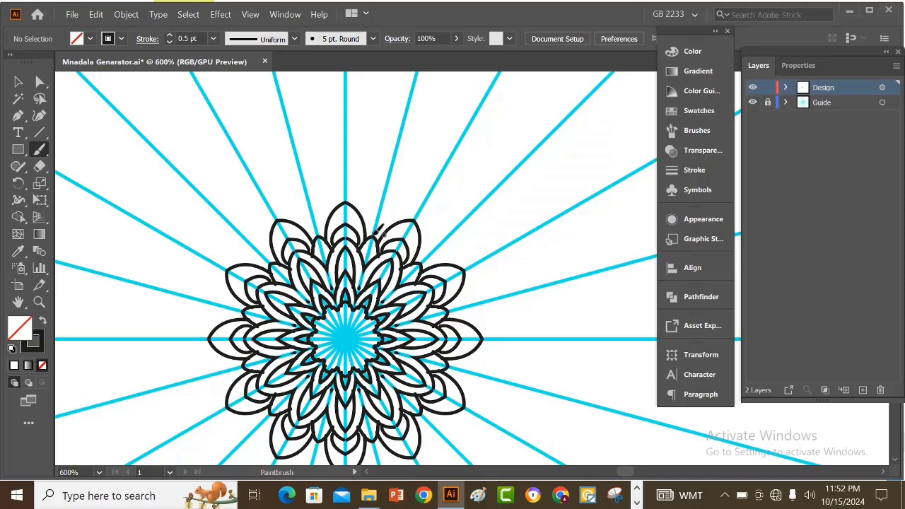
{"action": "left_click_drag", "start_coordinate": [380, 233], "coordinate": [331, 177]}
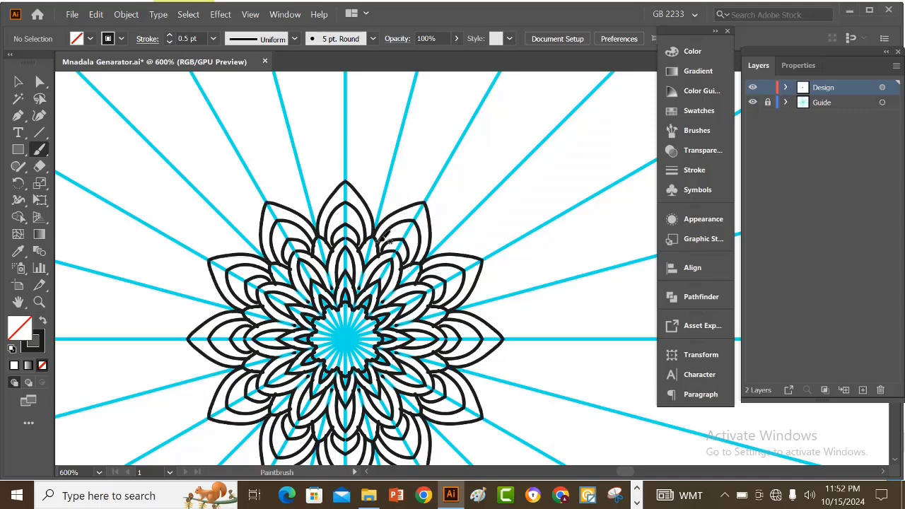
{"action": "left_click_drag", "start_coordinate": [384, 225], "coordinate": [345, 157]}
{"action": "key", "text": "ctrl+z"}
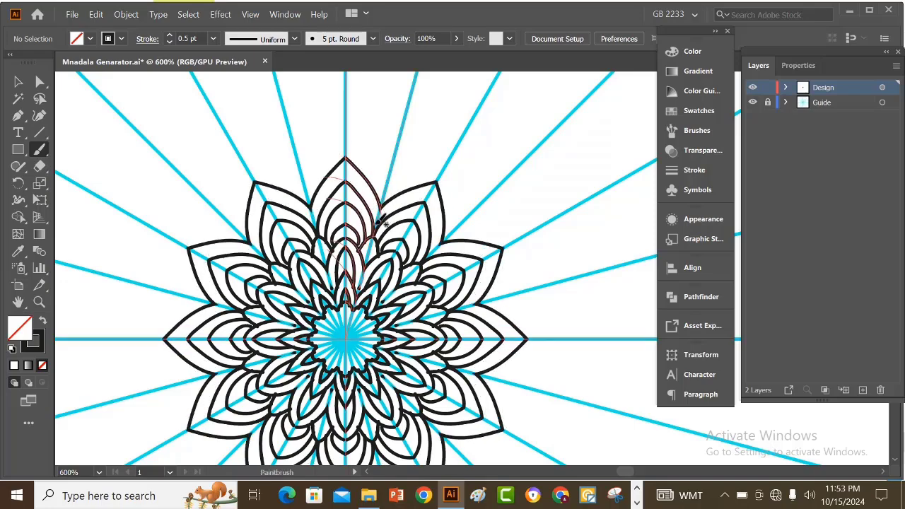
Step: Paint a small rounded petal across the guide line in the gap between two large pointed petals
{"action": "scroll", "coordinate": [382, 219], "scroll_direction": "down", "scroll_amount": 3}
{"action": "scroll", "coordinate": [358, 230], "scroll_direction": "up", "scroll_amount": 3}
{"action": "mouse_move", "coordinate": [371, 181]}
{"action": "left_mouse_down"}
{"action": "mouse_move", "coordinate": [399, 154]}
{"action": "mouse_move", "coordinate": [404, 174]}
{"action": "left_mouse_up"}
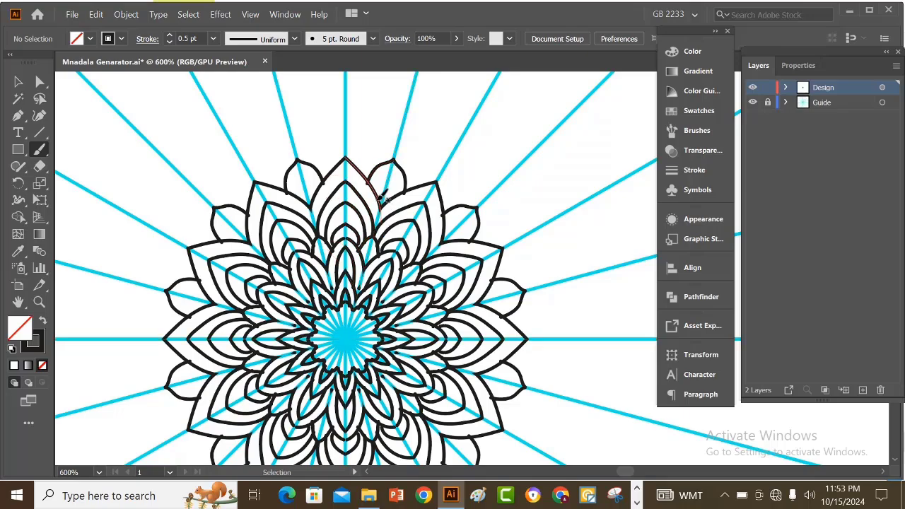
{"action": "key", "text": "ctrl+z"}
{"action": "scroll", "coordinate": [380, 197], "scroll_direction": "up", "scroll_amount": 2}
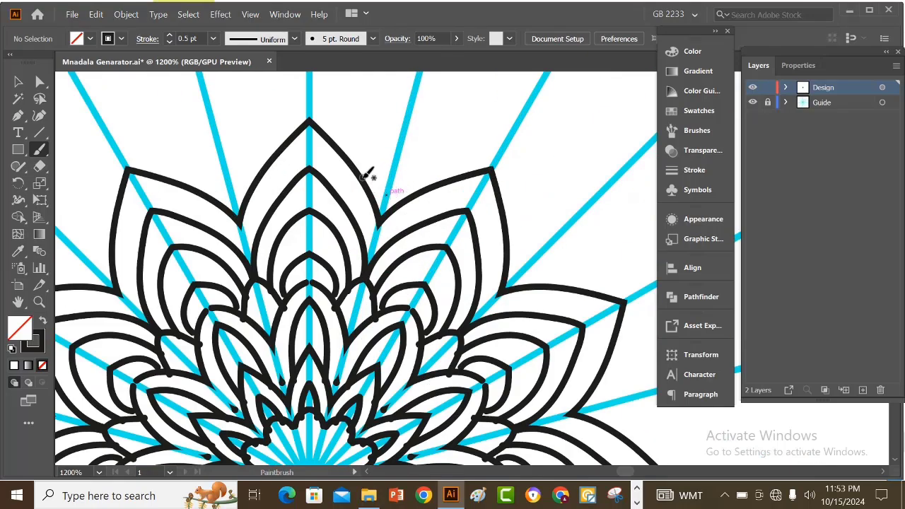
{"action": "mouse_move", "coordinate": [365, 177]}
{"action": "left_mouse_down"}
{"action": "mouse_move", "coordinate": [373, 154]}
{"action": "mouse_move", "coordinate": [409, 141]}
{"action": "mouse_move", "coordinate": [420, 185]}
{"action": "left_mouse_up"}
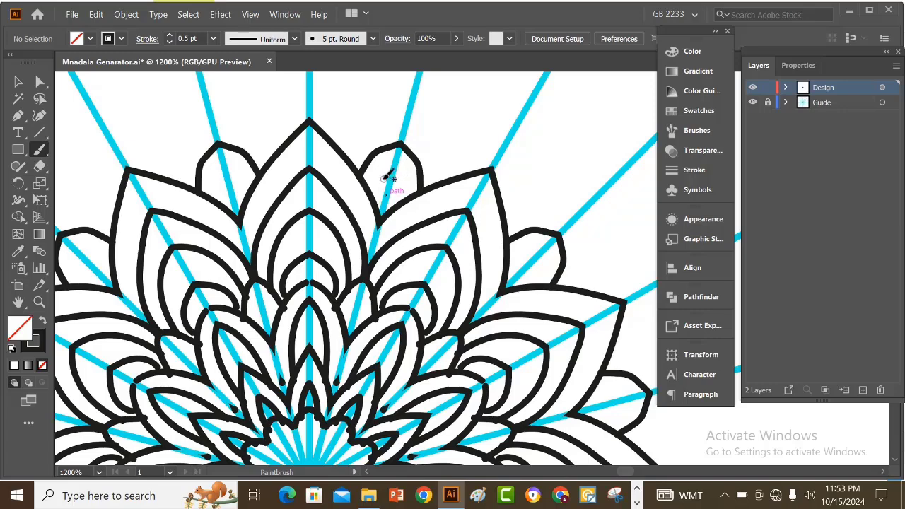
Step: Paint a smaller arch inside the small rounded petal between the large pointed petals
{"action": "mouse_move", "coordinate": [365, 188]}
{"action": "left_mouse_down"}
{"action": "mouse_move", "coordinate": [394, 157]}
{"action": "mouse_move", "coordinate": [411, 200]}
{"action": "left_mouse_up"}
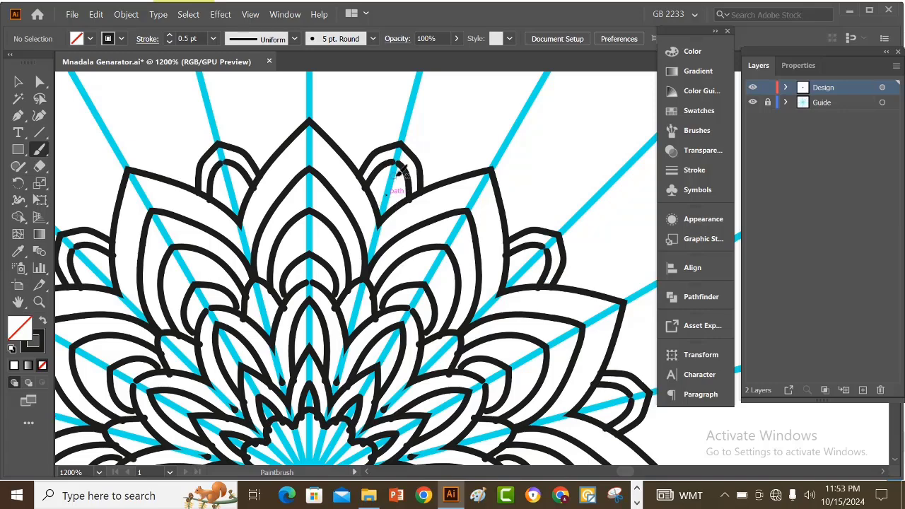
{"action": "key", "text": "ctrl+z"}
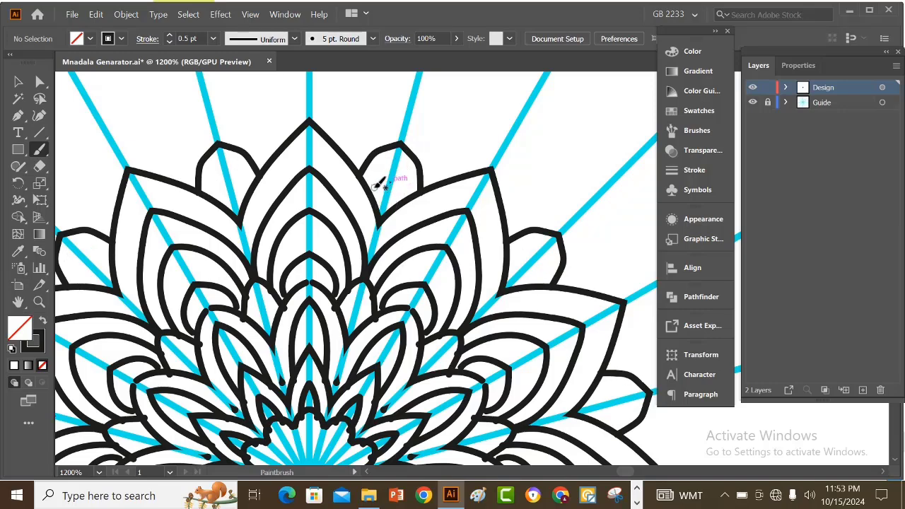
{"action": "mouse_move", "coordinate": [370, 189]}
{"action": "left_mouse_down"}
{"action": "mouse_move", "coordinate": [397, 167]}
{"action": "mouse_move", "coordinate": [408, 192]}
{"action": "left_mouse_up"}
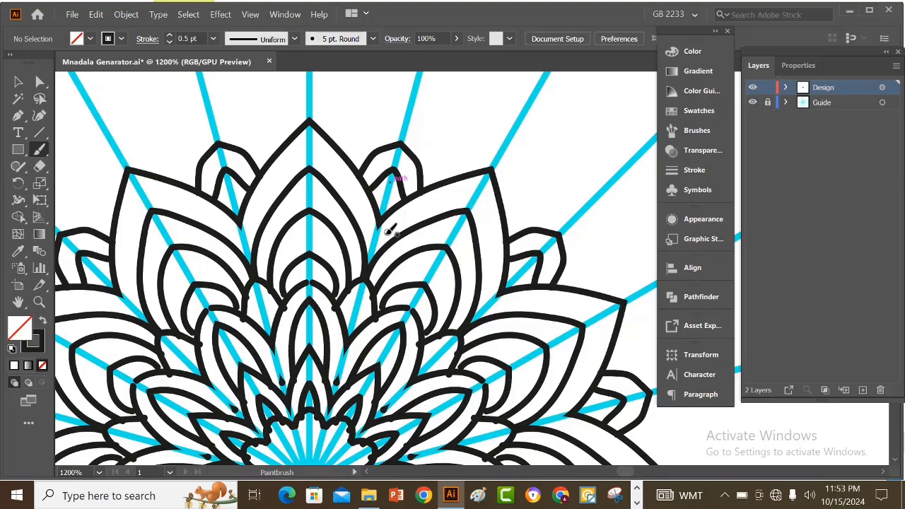
{"action": "scroll", "coordinate": [388, 232], "scroll_direction": "down", "scroll_amount": 2}
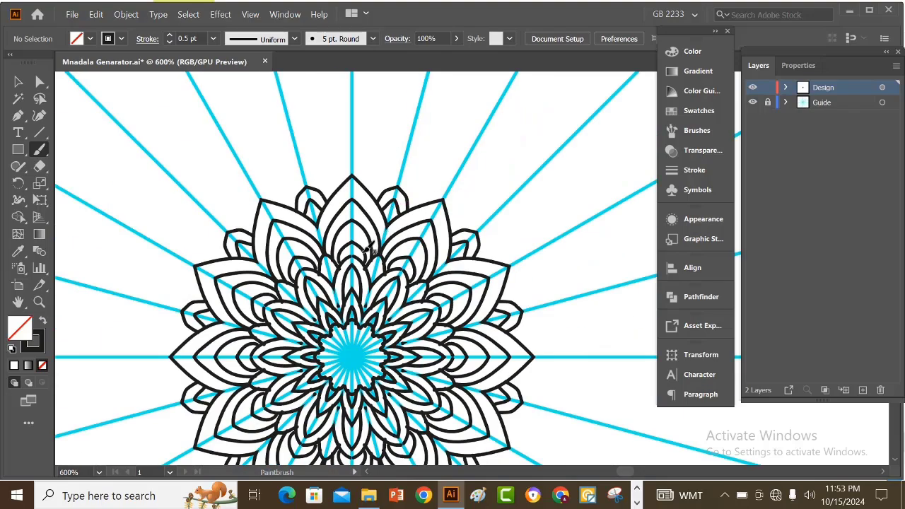
Step: Paint two outer contours over the large pointed petal, the outermost rising beside the vertical guide and curling outward at its tip
{"action": "scroll", "coordinate": [365, 252], "scroll_direction": "up", "scroll_amount": 1}
{"action": "scroll", "coordinate": [369, 249], "scroll_direction": "up", "scroll_amount": 1}
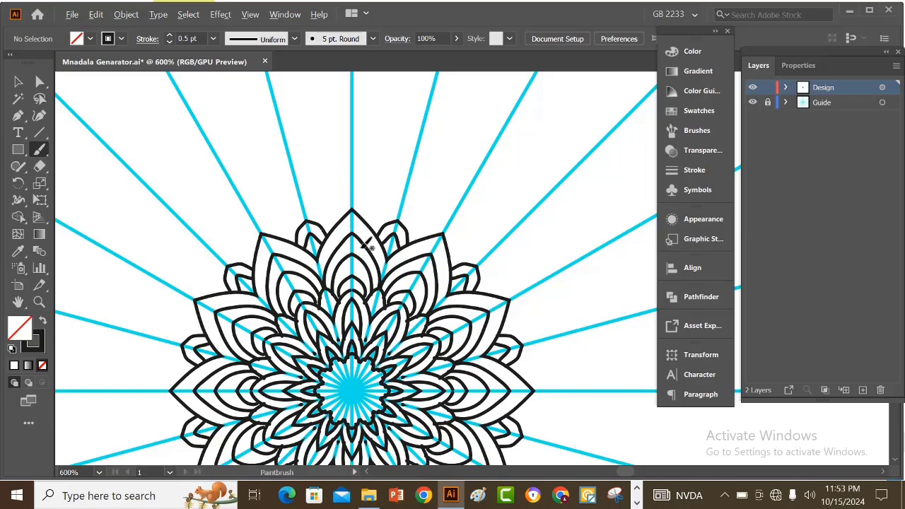
{"action": "scroll", "coordinate": [359, 228], "scroll_direction": "up", "scroll_amount": 1}
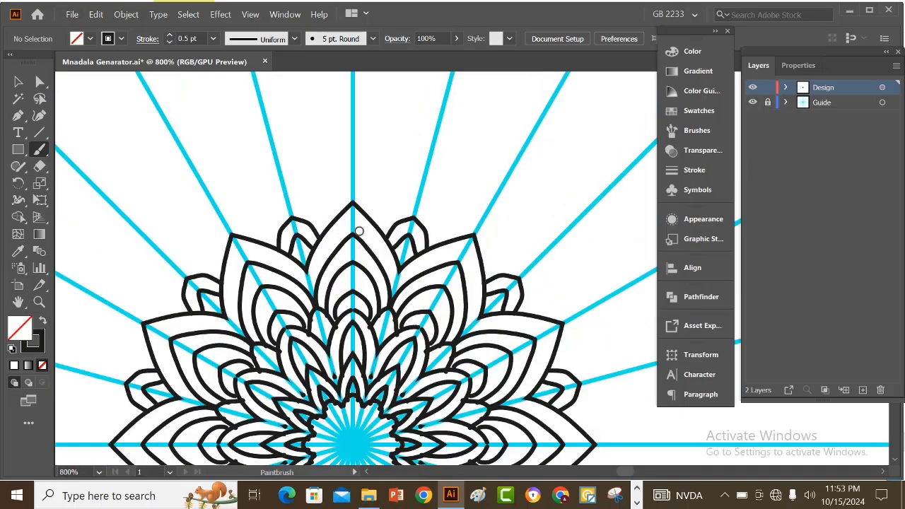
{"action": "scroll", "coordinate": [350, 205], "scroll_direction": "up", "scroll_amount": 1}
{"action": "mouse_move", "coordinate": [430, 267]}
{"action": "left_mouse_down"}
{"action": "mouse_move", "coordinate": [434, 248]}
{"action": "mouse_move", "coordinate": [378, 193]}
{"action": "mouse_move", "coordinate": [361, 157]}
{"action": "left_mouse_up"}
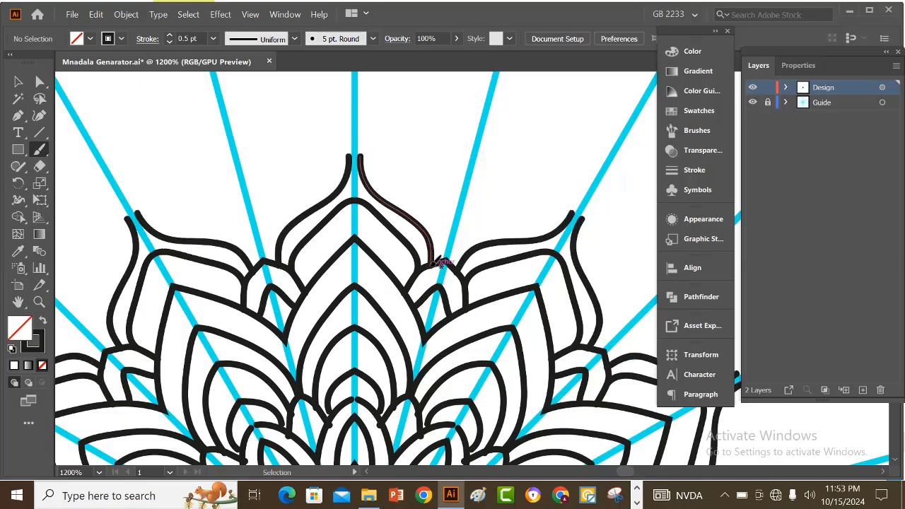
{"action": "key", "text": "ctrl+z"}
{"action": "mouse_move", "coordinate": [440, 263]}
{"action": "left_mouse_down"}
{"action": "mouse_move", "coordinate": [444, 255]}
{"action": "mouse_move", "coordinate": [362, 152]}
{"action": "mouse_move", "coordinate": [415, 156]}
{"action": "mouse_move", "coordinate": [419, 177]}
{"action": "left_mouse_up"}
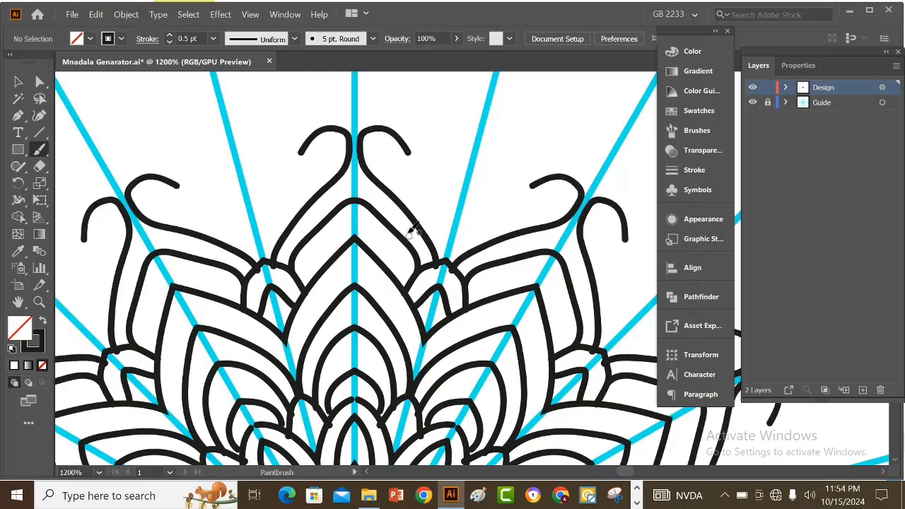
Step: Paint a slender bud on the vertical guide between the curled tips and a small arch just below it
{"action": "scroll", "coordinate": [410, 226], "scroll_direction": "down", "scroll_amount": 1}
{"action": "scroll", "coordinate": [406, 222], "scroll_direction": "down", "scroll_amount": 2}
{"action": "scroll", "coordinate": [403, 227], "scroll_direction": "up", "scroll_amount": 3}
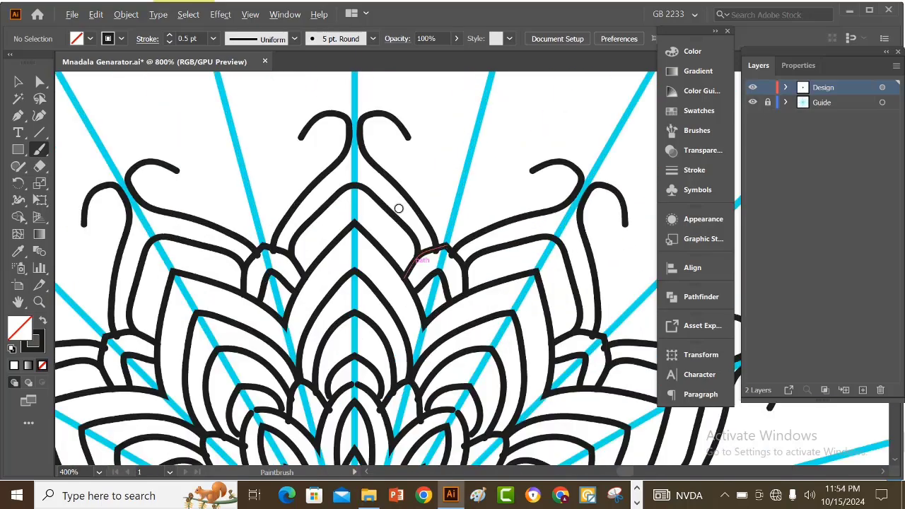
{"action": "mouse_move", "coordinate": [362, 151]}
{"action": "left_mouse_down"}
{"action": "mouse_move", "coordinate": [363, 101]}
{"action": "mouse_move", "coordinate": [353, 88]}
{"action": "mouse_move", "coordinate": [352, 150]}
{"action": "left_mouse_up"}
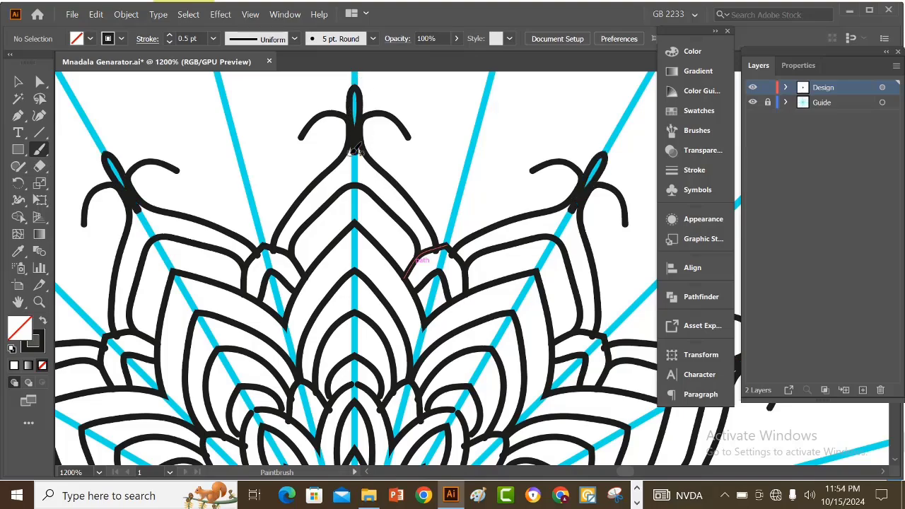
{"action": "left_click_drag", "start_coordinate": [368, 183], "coordinate": [371, 184]}
Step: Paint a broad, flat-topped petal outline across the guide line between two neighbouring curled outer petals
{"action": "scroll", "coordinate": [372, 192], "scroll_direction": "down", "scroll_amount": 2}
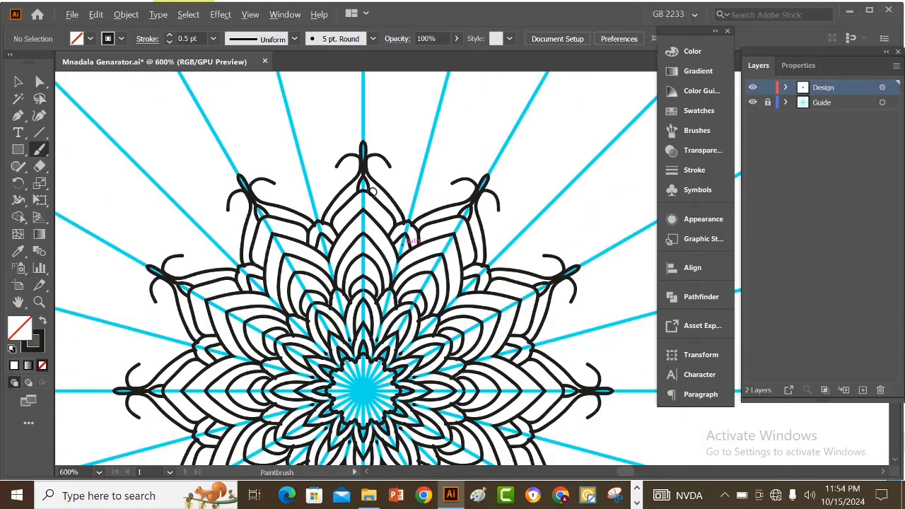
{"action": "scroll", "coordinate": [391, 259], "scroll_direction": "down", "scroll_amount": 1}
{"action": "scroll", "coordinate": [363, 283], "scroll_direction": "down", "scroll_amount": 2}
{"action": "scroll", "coordinate": [364, 235], "scroll_direction": "down", "scroll_amount": 1}
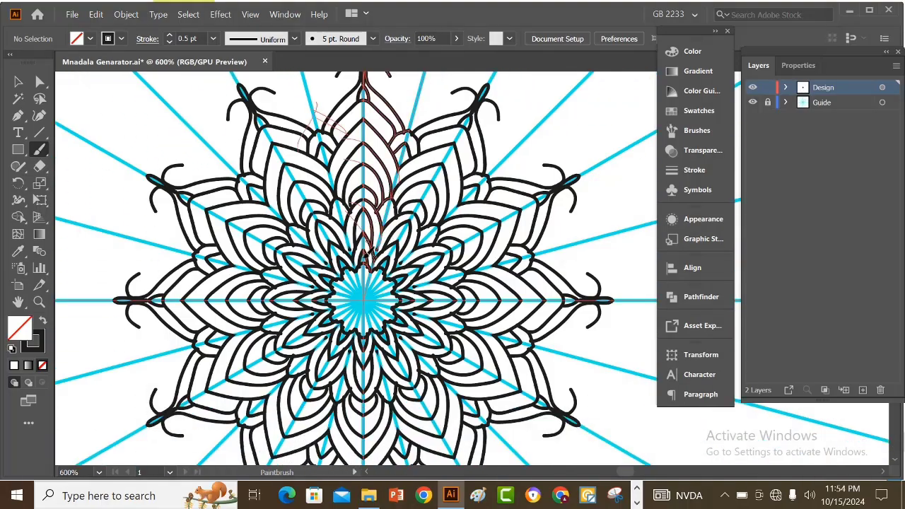
{"action": "scroll", "coordinate": [375, 180], "scroll_direction": "down", "scroll_amount": 3}
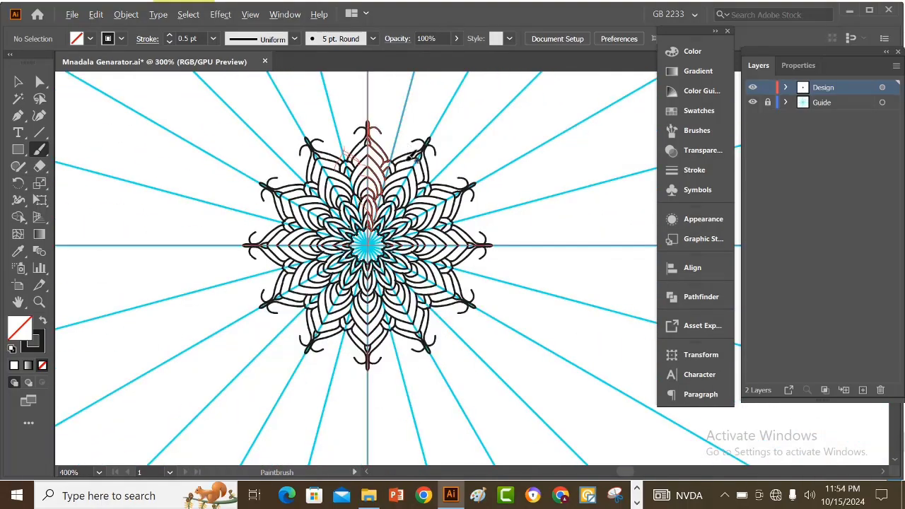
{"action": "scroll", "coordinate": [407, 163], "scroll_direction": "up", "scroll_amount": 5}
{"action": "scroll", "coordinate": [395, 191], "scroll_direction": "up", "scroll_amount": 3}
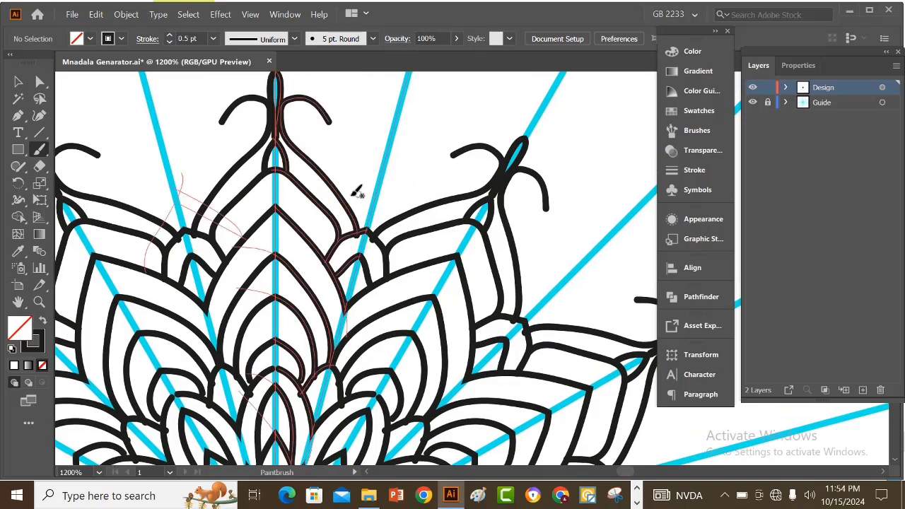
{"action": "mouse_move", "coordinate": [342, 199]}
{"action": "left_mouse_down"}
{"action": "mouse_move", "coordinate": [373, 181]}
{"action": "mouse_move", "coordinate": [412, 210]}
{"action": "left_mouse_up"}
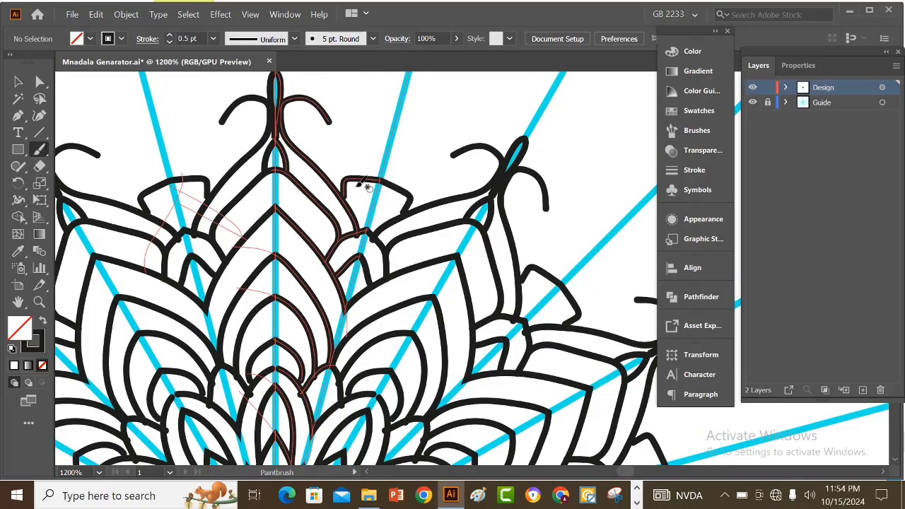
Step: Try a wavy contour inside the flat-topped petal and undo it together with the flat-topped petal outline
{"action": "mouse_move", "coordinate": [349, 201]}
{"action": "left_mouse_down"}
{"action": "mouse_move", "coordinate": [362, 188]}
{"action": "mouse_move", "coordinate": [378, 202]}
{"action": "left_mouse_up"}
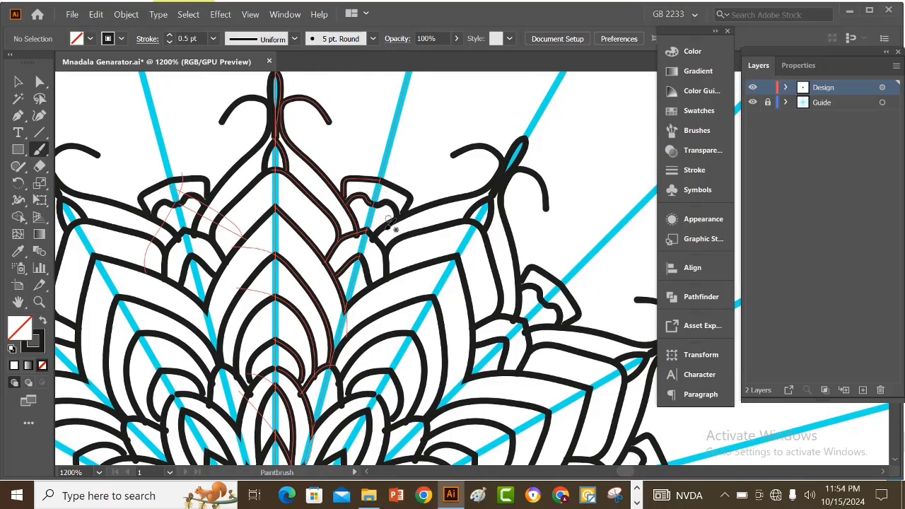
{"action": "left_click", "coordinate": [385, 214], "text": "ctrl"}
{"action": "key", "text": "ctrl+z"}
{"action": "key", "text": "ctrl+z"}
{"action": "key", "text": "ctrl+z"}
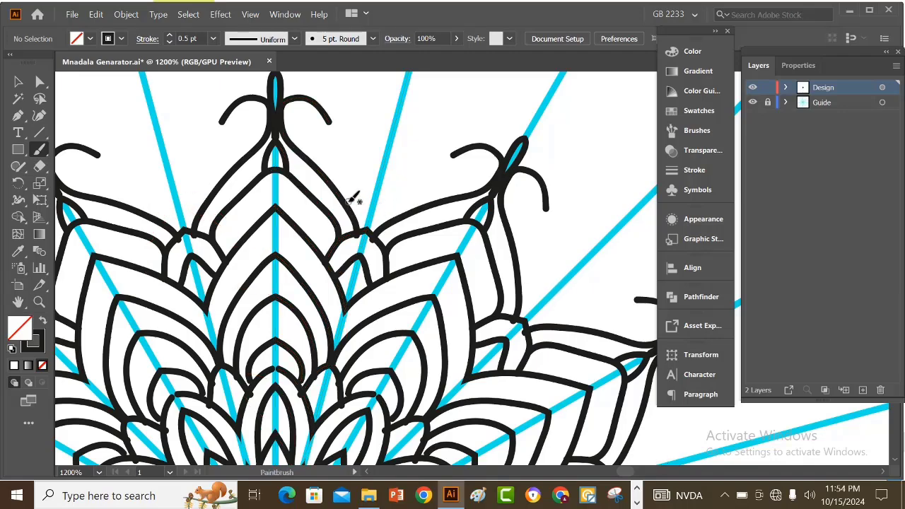
Step: Paint two nested arches across the guide line between two neighbouring curled outer petals
{"action": "mouse_move", "coordinate": [348, 202]}
{"action": "left_mouse_down"}
{"action": "mouse_move", "coordinate": [380, 174]}
{"action": "mouse_move", "coordinate": [398, 212]}
{"action": "mouse_move", "coordinate": [377, 188]}
{"action": "mouse_move", "coordinate": [394, 215]}
{"action": "left_mouse_up"}
{"action": "scroll", "coordinate": [385, 221], "scroll_direction": "down", "scroll_amount": 2}
{"action": "scroll", "coordinate": [375, 232], "scroll_direction": "down", "scroll_amount": 2}
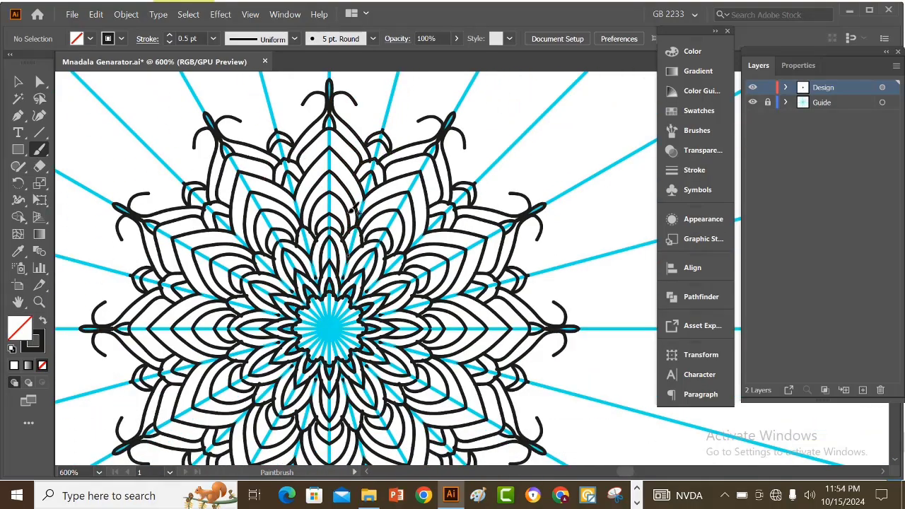
Step: Thicken the end of the curl at the large petal's tip and paint a shorter, thick-ended curl just beneath it
{"action": "scroll", "coordinate": [333, 161], "scroll_direction": "up", "scroll_amount": 2}
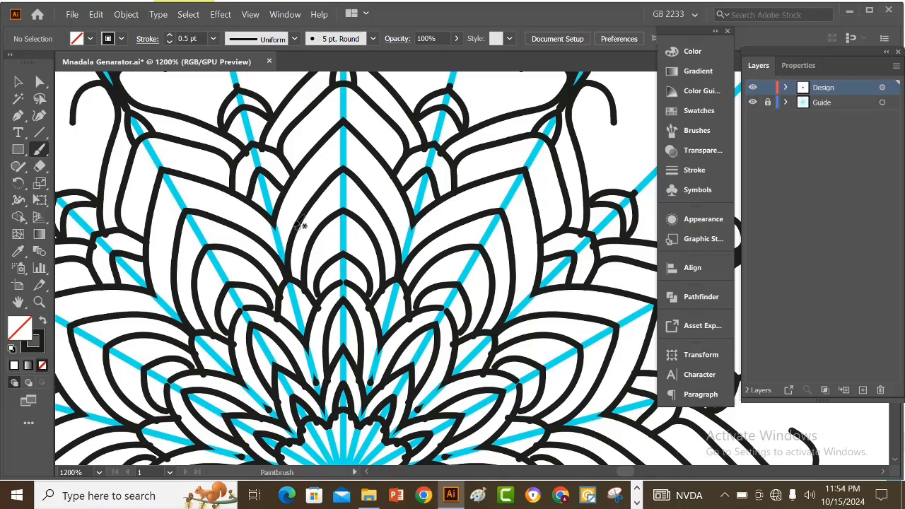
{"action": "scroll", "coordinate": [293, 194], "scroll_direction": "up", "scroll_amount": 2}
{"action": "scroll", "coordinate": [293, 195], "scroll_direction": "up", "scroll_amount": 1}
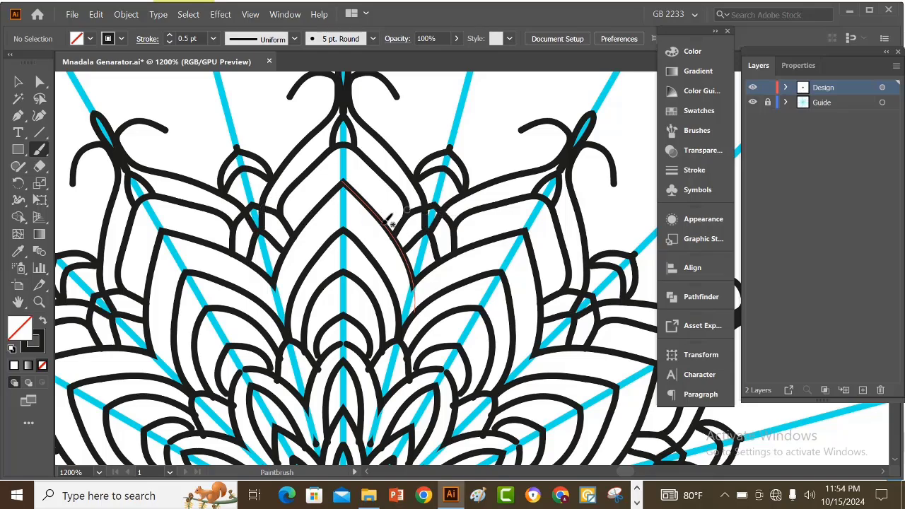
{"action": "scroll", "coordinate": [388, 231], "scroll_direction": "down", "scroll_amount": 1}
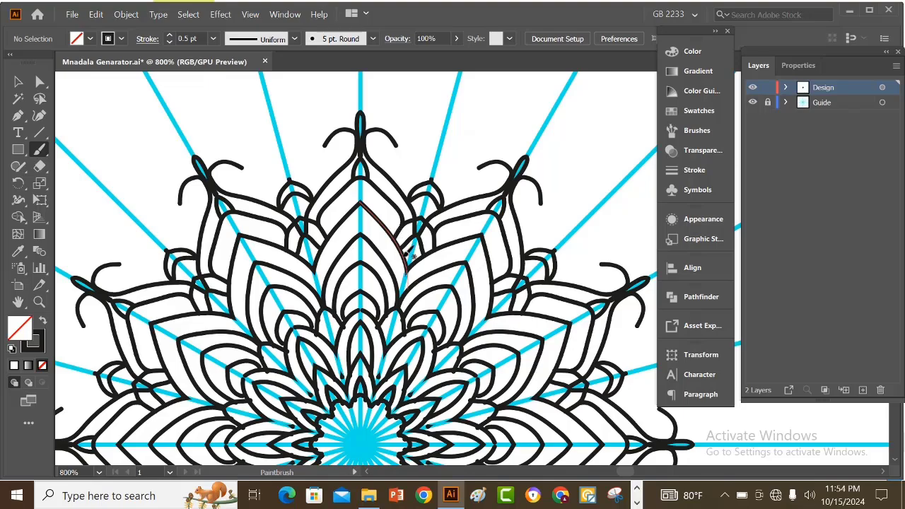
{"action": "scroll", "coordinate": [395, 266], "scroll_direction": "down", "scroll_amount": 1}
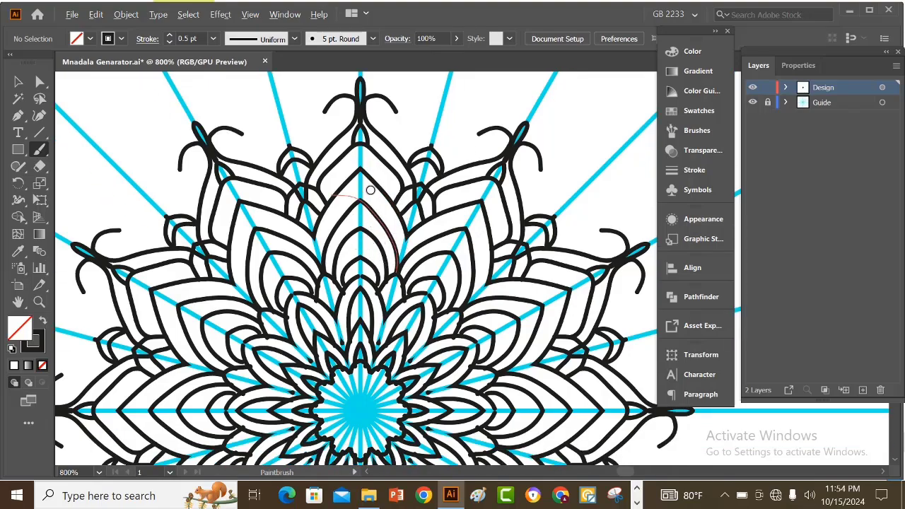
{"action": "scroll", "coordinate": [370, 190], "scroll_direction": "up", "scroll_amount": 1}
{"action": "scroll", "coordinate": [374, 193], "scroll_direction": "up", "scroll_amount": 2}
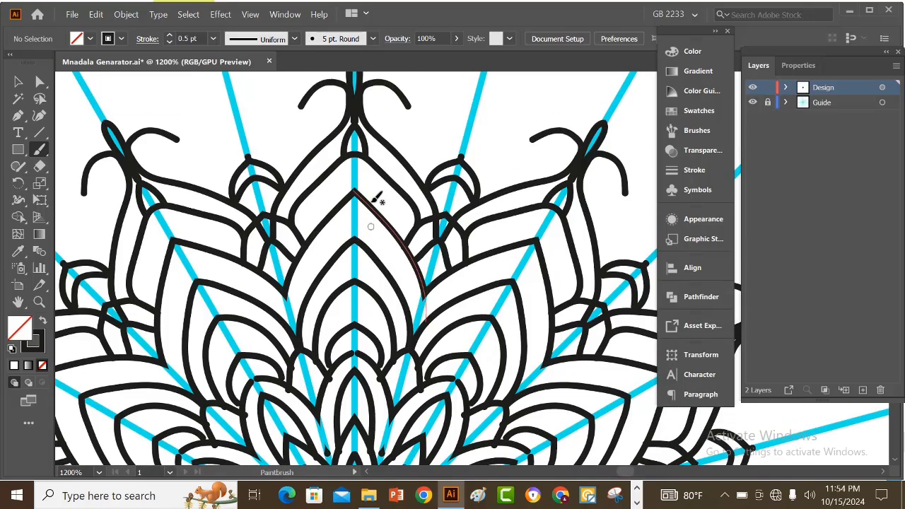
{"action": "scroll", "coordinate": [397, 183], "scroll_direction": "up", "scroll_amount": 1}
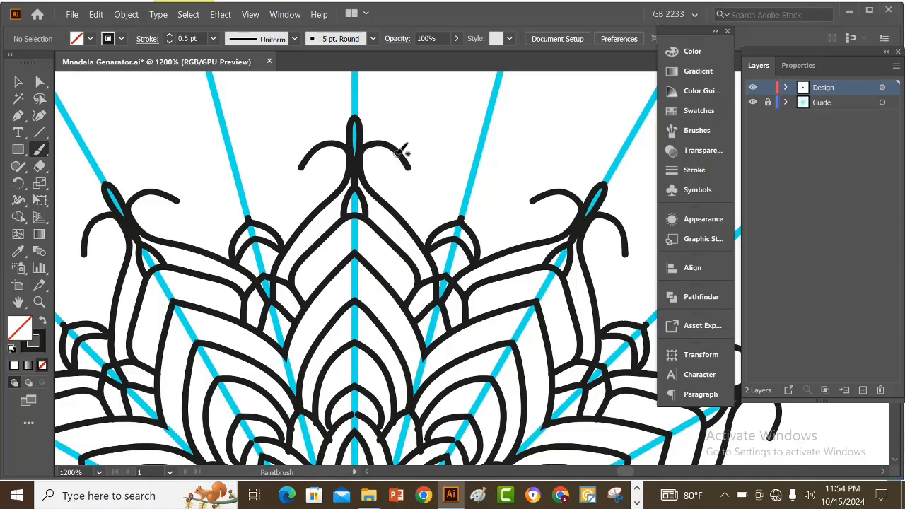
{"action": "left_click_drag", "start_coordinate": [402, 151], "coordinate": [412, 170]}
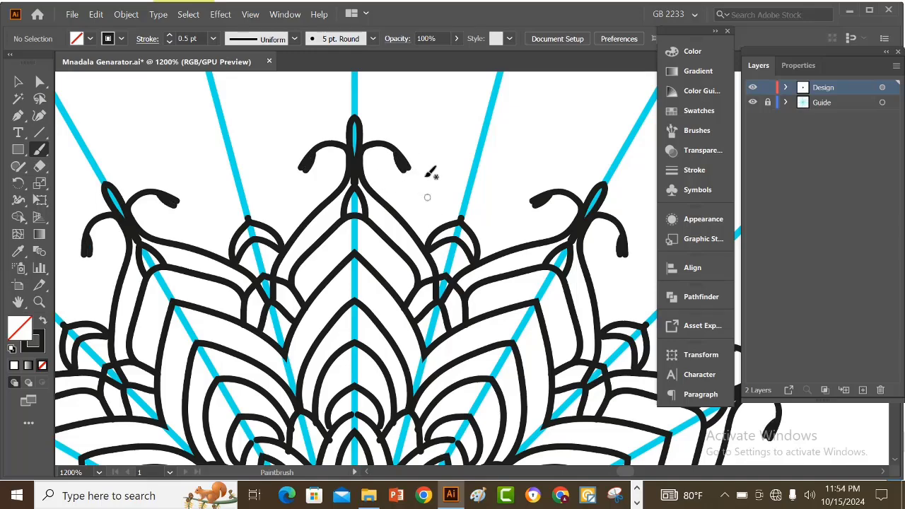
{"action": "mouse_move", "coordinate": [365, 158]}
{"action": "left_mouse_down"}
{"action": "mouse_move", "coordinate": [381, 162]}
{"action": "mouse_move", "coordinate": [382, 179]}
{"action": "left_mouse_up"}
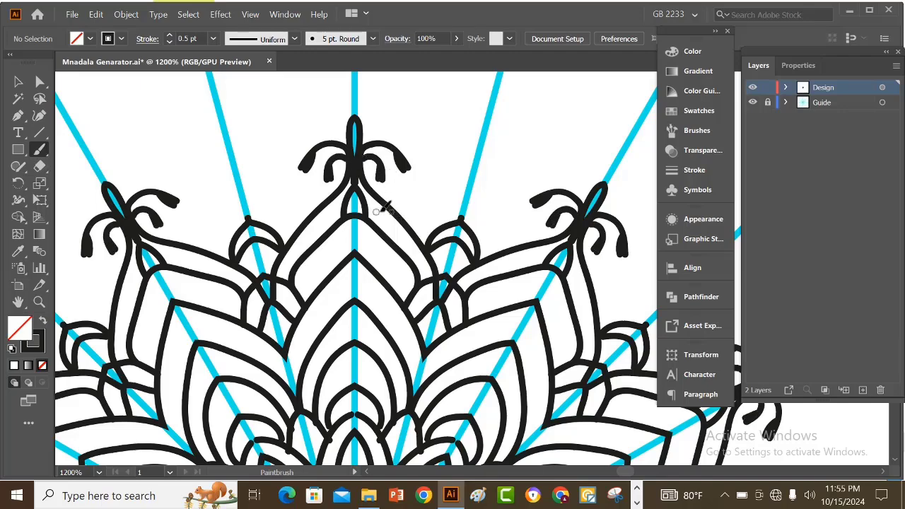
Step: Paint two outer contours over the nested arches between the curled petals, the outermost rising to a point on the guide line
{"action": "scroll", "coordinate": [374, 194], "scroll_direction": "down", "scroll_amount": 1}
{"action": "mouse_move", "coordinate": [400, 212]}
{"action": "left_mouse_down"}
{"action": "mouse_move", "coordinate": [407, 190]}
{"action": "mouse_move", "coordinate": [447, 171]}
{"action": "mouse_move", "coordinate": [463, 212]}
{"action": "left_mouse_up"}
{"action": "mouse_move", "coordinate": [409, 215]}
{"action": "left_mouse_down"}
{"action": "mouse_move", "coordinate": [416, 196]}
{"action": "mouse_move", "coordinate": [441, 192]}
{"action": "mouse_move", "coordinate": [452, 204]}
{"action": "left_mouse_up"}
{"action": "scroll", "coordinate": [458, 229], "scroll_direction": "down", "scroll_amount": 3}
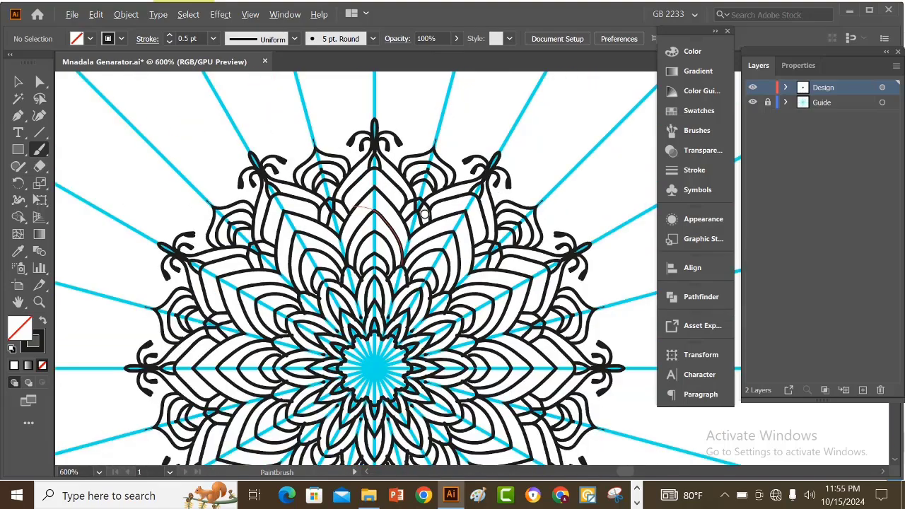
Step: Fill the inner arch of the large pointed petal with a small V, a dark nub on the guide and short curved veins
{"action": "scroll", "coordinate": [460, 253], "scroll_direction": "up", "scroll_amount": 1}
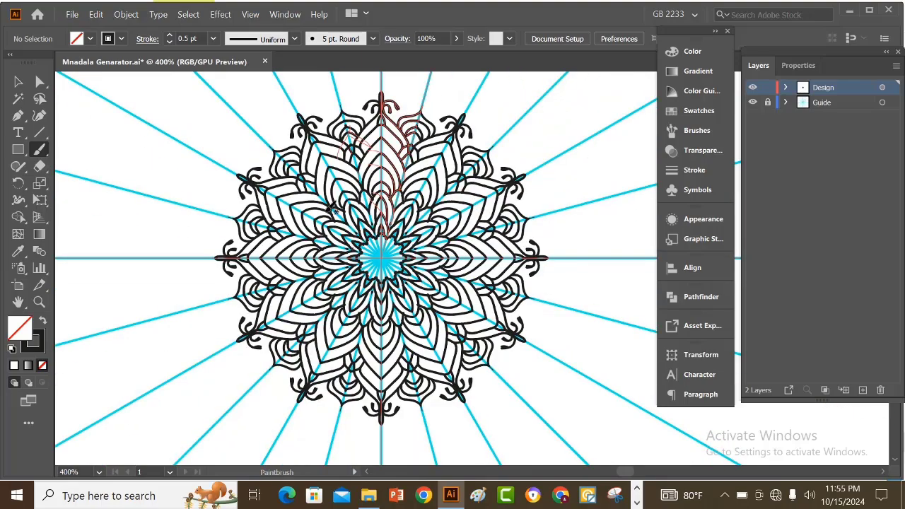
{"action": "scroll", "coordinate": [416, 333], "scroll_direction": "down", "scroll_amount": 1}
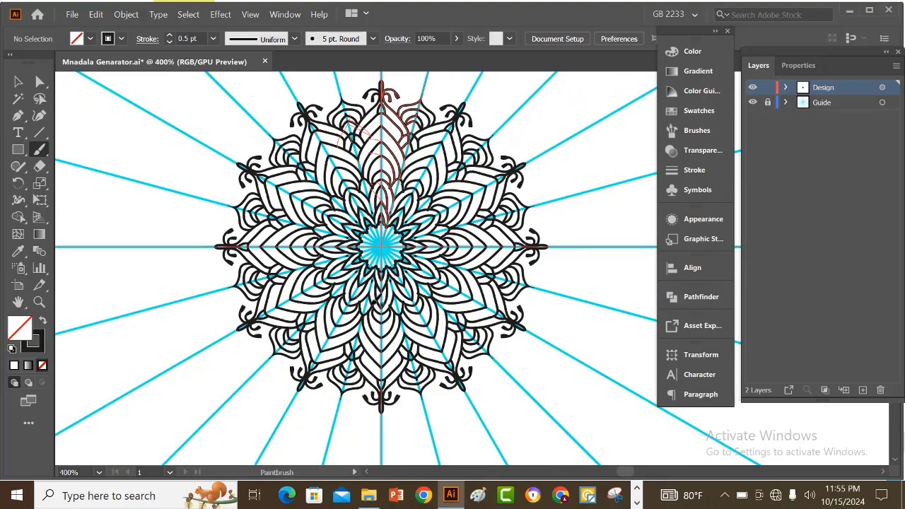
{"action": "scroll", "coordinate": [382, 206], "scroll_direction": "up", "scroll_amount": 2}
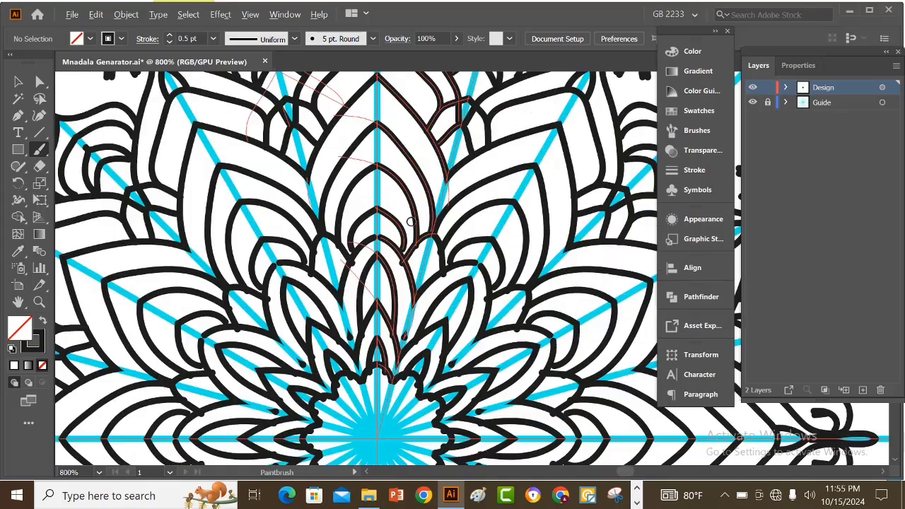
{"action": "scroll", "coordinate": [384, 213], "scroll_direction": "up", "scroll_amount": 2}
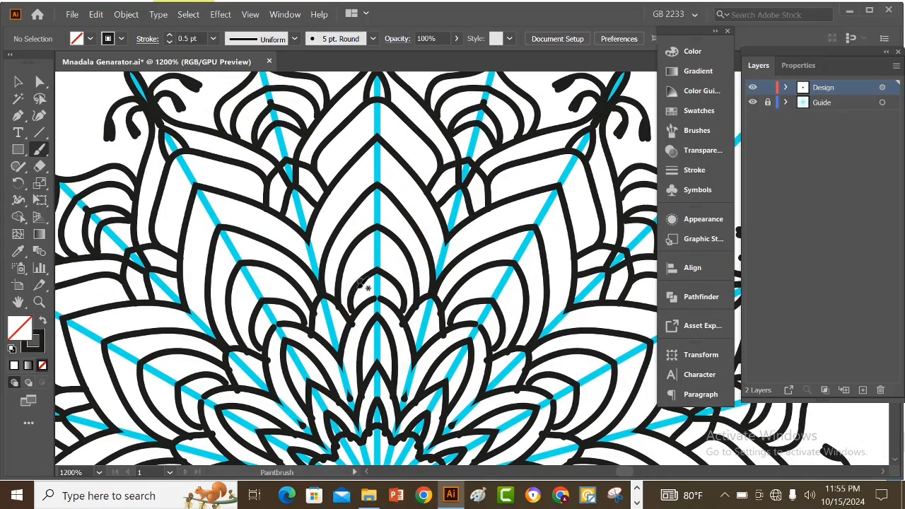
{"action": "mouse_move", "coordinate": [359, 284]}
{"action": "left_mouse_down"}
{"action": "mouse_move", "coordinate": [379, 246]}
{"action": "mouse_move", "coordinate": [403, 274]}
{"action": "left_mouse_up"}
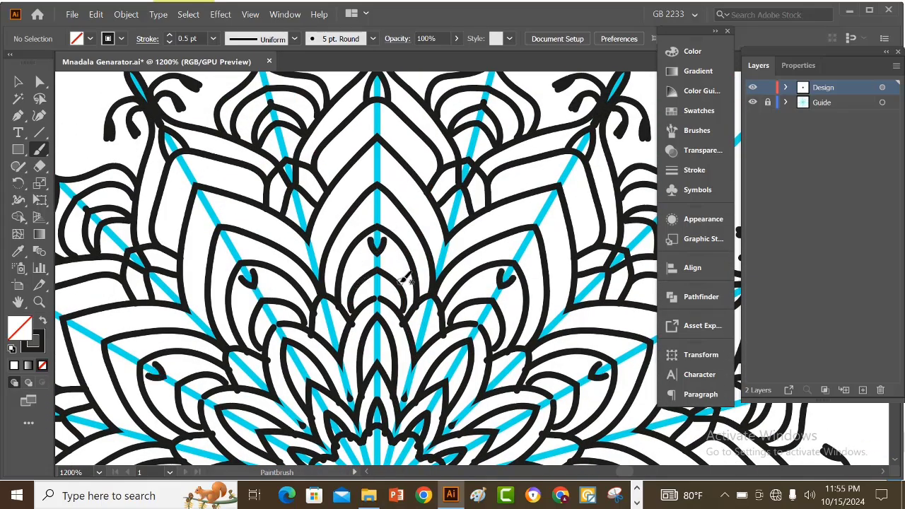
{"action": "key", "text": "ctrl+z"}
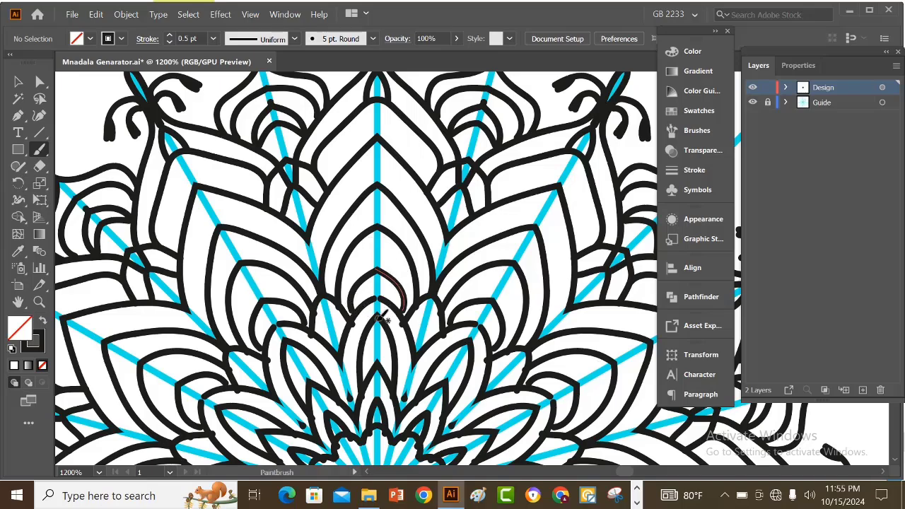
{"action": "key", "text": "ctrl"}
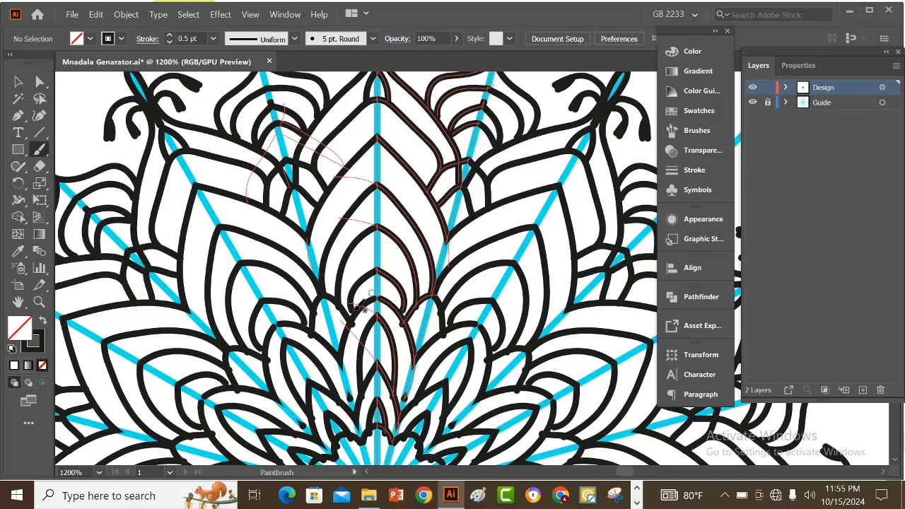
{"action": "mouse_move", "coordinate": [357, 306]}
{"action": "left_mouse_down"}
{"action": "mouse_move", "coordinate": [403, 270]}
{"action": "mouse_move", "coordinate": [384, 261]}
{"action": "mouse_move", "coordinate": [402, 239]}
{"action": "mouse_move", "coordinate": [401, 271]}
{"action": "mouse_move", "coordinate": [416, 304]}
{"action": "mouse_move", "coordinate": [396, 275]}
{"action": "mouse_move", "coordinate": [411, 259]}
{"action": "mouse_move", "coordinate": [416, 282]}
{"action": "left_mouse_up"}
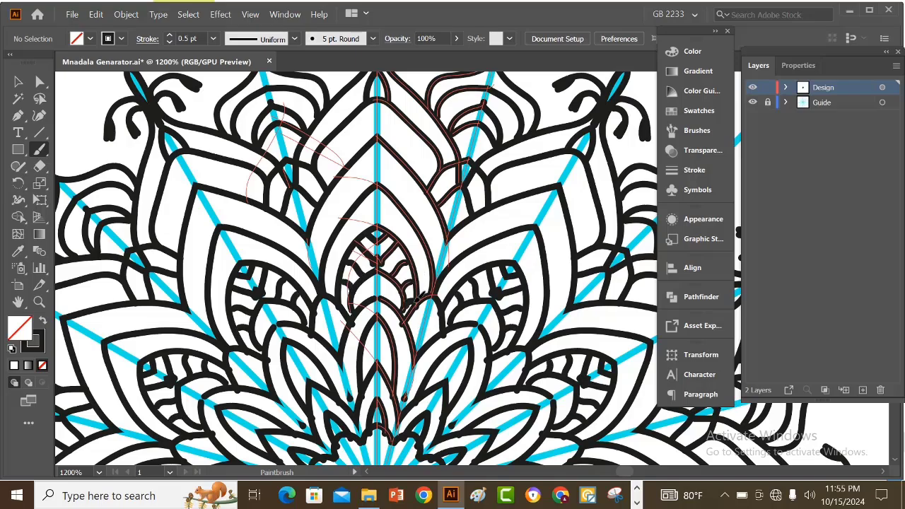
Step: Paint short dashes inside the scalloped centre outline and join them into a thick knobbly ring around the mandala's centre
{"action": "scroll", "coordinate": [414, 304], "scroll_direction": "down", "scroll_amount": 2}
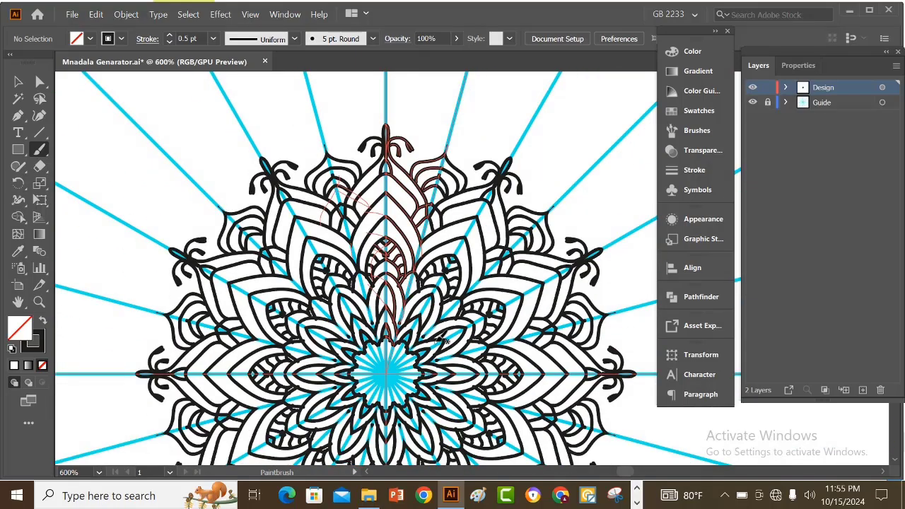
{"action": "scroll", "coordinate": [368, 350], "scroll_direction": "up", "scroll_amount": 3}
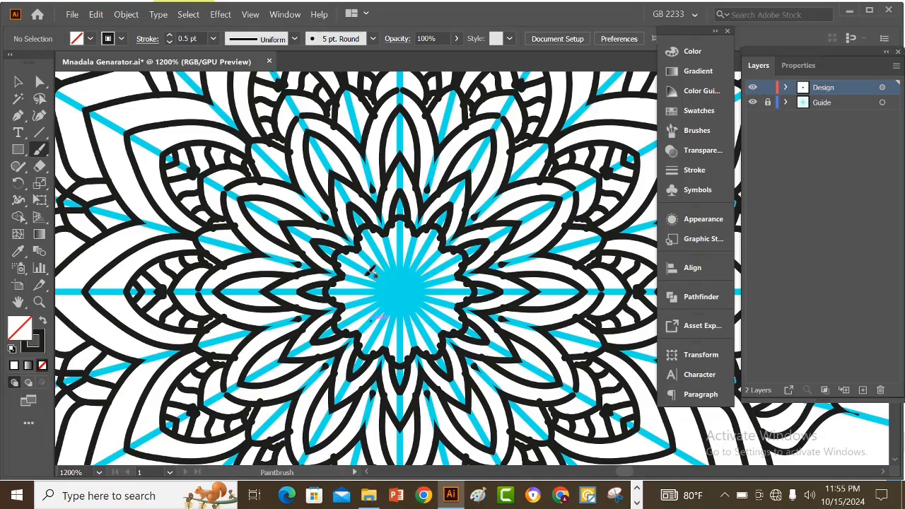
{"action": "mouse_move", "coordinate": [367, 275]}
{"action": "left_mouse_down"}
{"action": "mouse_move", "coordinate": [377, 233]}
{"action": "mouse_move", "coordinate": [407, 230]}
{"action": "mouse_move", "coordinate": [363, 268]}
{"action": "left_mouse_up"}
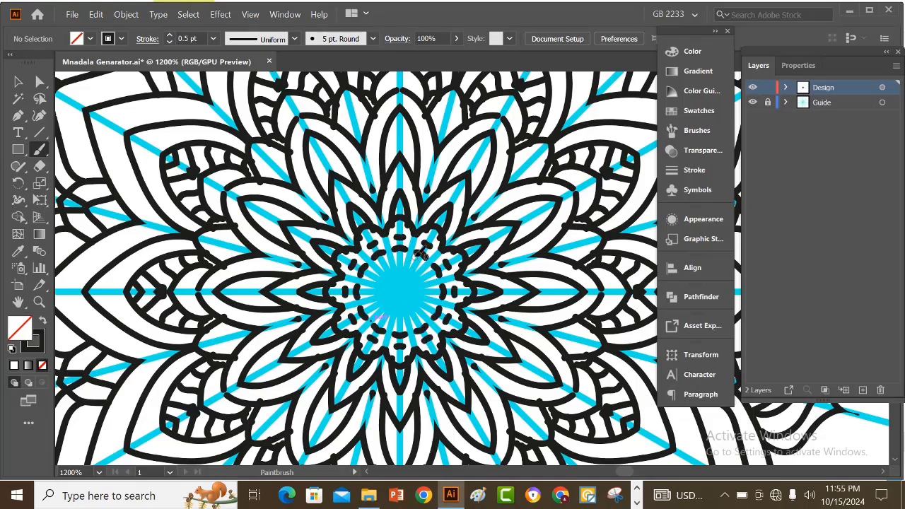
{"action": "left_click_drag", "start_coordinate": [421, 256], "coordinate": [354, 241]}
{"action": "scroll", "coordinate": [429, 268], "scroll_direction": "up", "scroll_amount": 1}
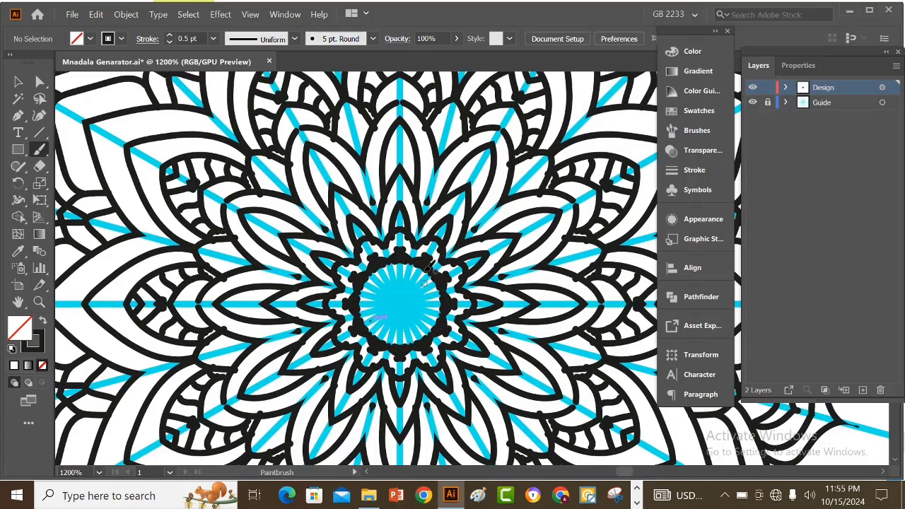
Step: Close the gap at the rounded inner petal's tip on the vertical guide and paint a short thick nub just above it
{"action": "scroll", "coordinate": [429, 272], "scroll_direction": "up", "scroll_amount": 3}
{"action": "scroll", "coordinate": [488, 244], "scroll_direction": "up", "scroll_amount": 1}
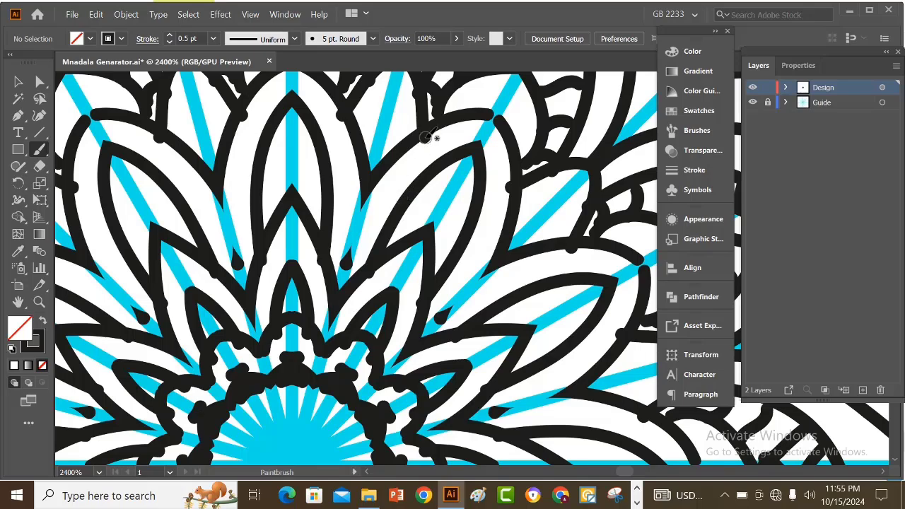
{"action": "mouse_move", "coordinate": [426, 137]}
{"action": "left_mouse_down"}
{"action": "mouse_move", "coordinate": [444, 126]}
{"action": "mouse_move", "coordinate": [495, 131]}
{"action": "left_mouse_up"}
{"action": "scroll", "coordinate": [416, 170], "scroll_direction": "down", "scroll_amount": 3}
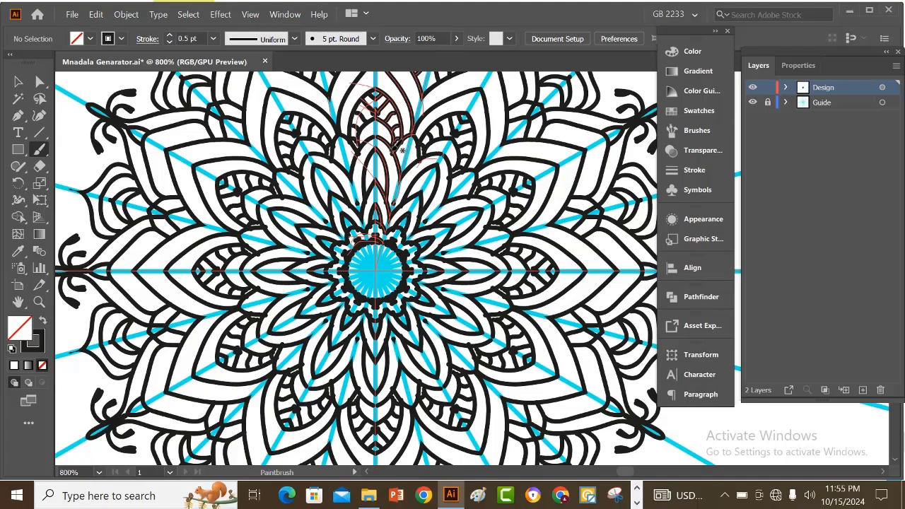
{"action": "scroll", "coordinate": [398, 165], "scroll_direction": "up", "scroll_amount": 4}
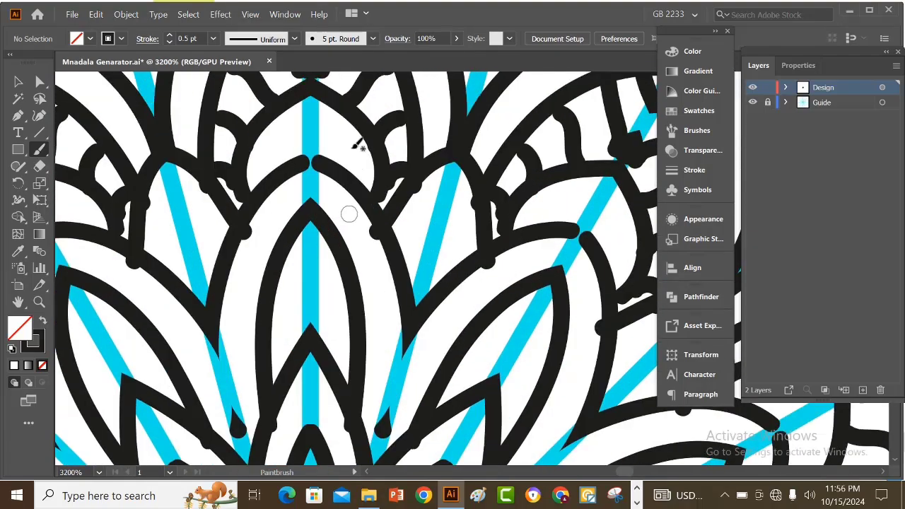
{"action": "scroll", "coordinate": [358, 145], "scroll_direction": "up", "scroll_amount": 3}
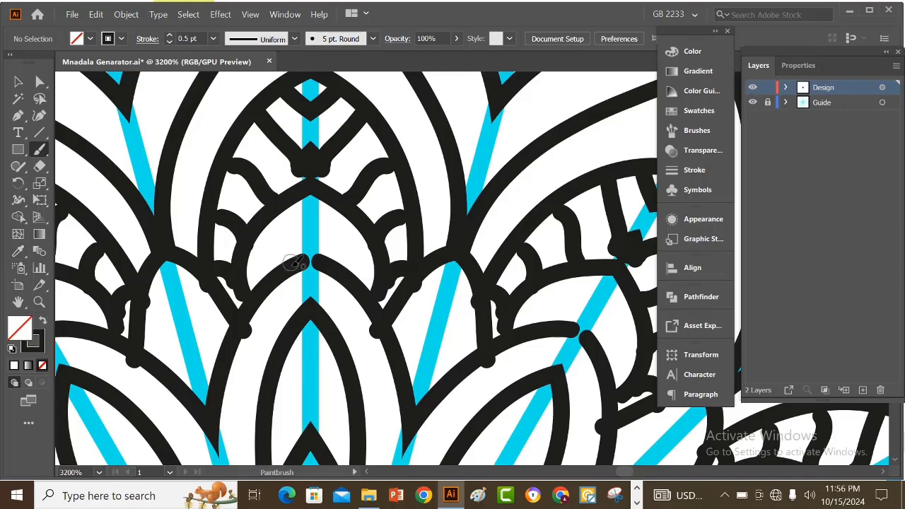
{"action": "left_click_drag", "start_coordinate": [300, 265], "coordinate": [310, 235]}
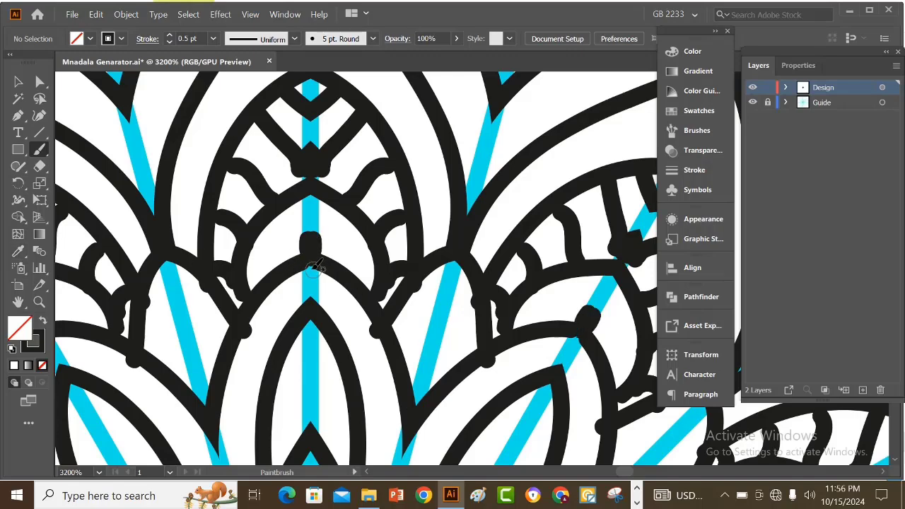
Step: Target the Design layer to select all of its mandala artwork
{"action": "scroll", "coordinate": [313, 268], "scroll_direction": "down", "scroll_amount": 3}
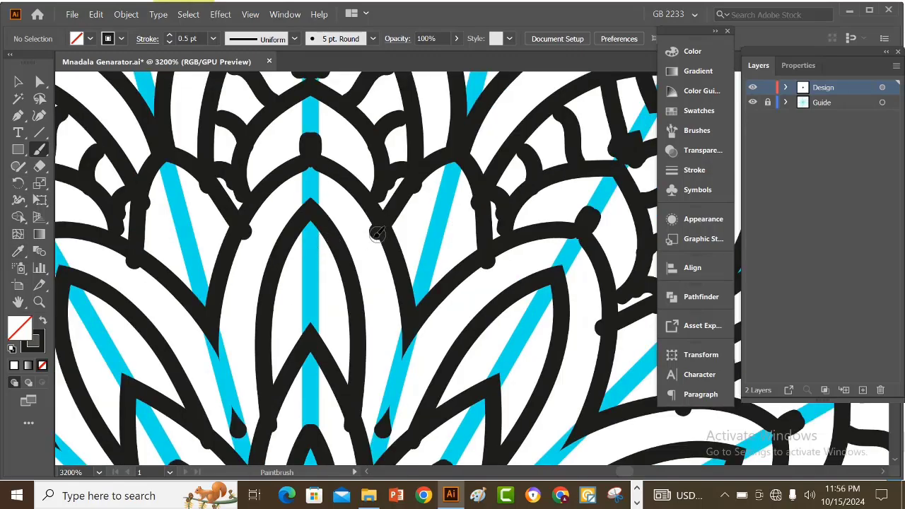
{"action": "scroll", "coordinate": [335, 241], "scroll_direction": "down", "scroll_amount": 1}
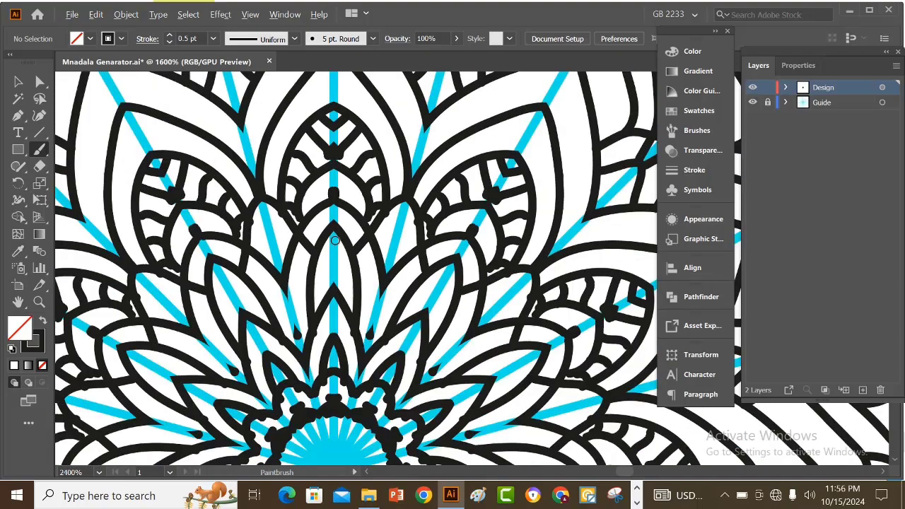
{"action": "scroll", "coordinate": [335, 257], "scroll_direction": "down", "scroll_amount": 4}
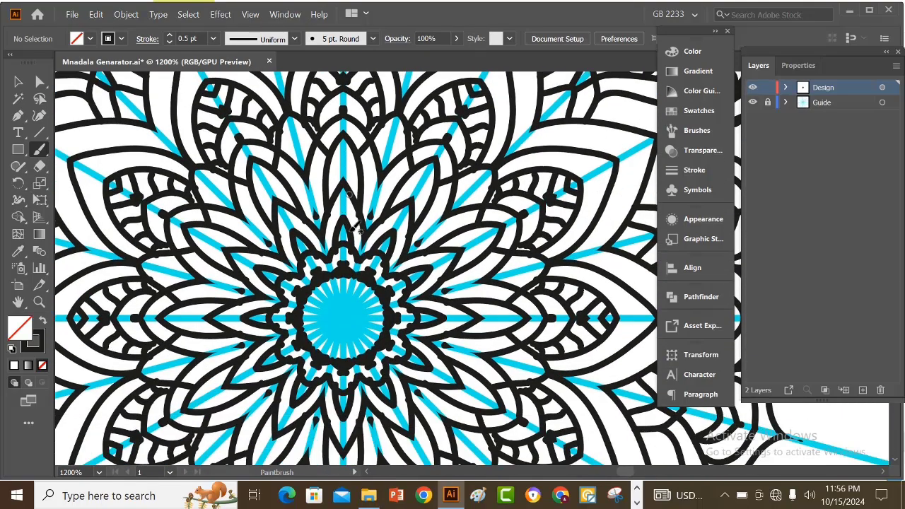
{"action": "scroll", "coordinate": [372, 229], "scroll_direction": "down", "scroll_amount": 5}
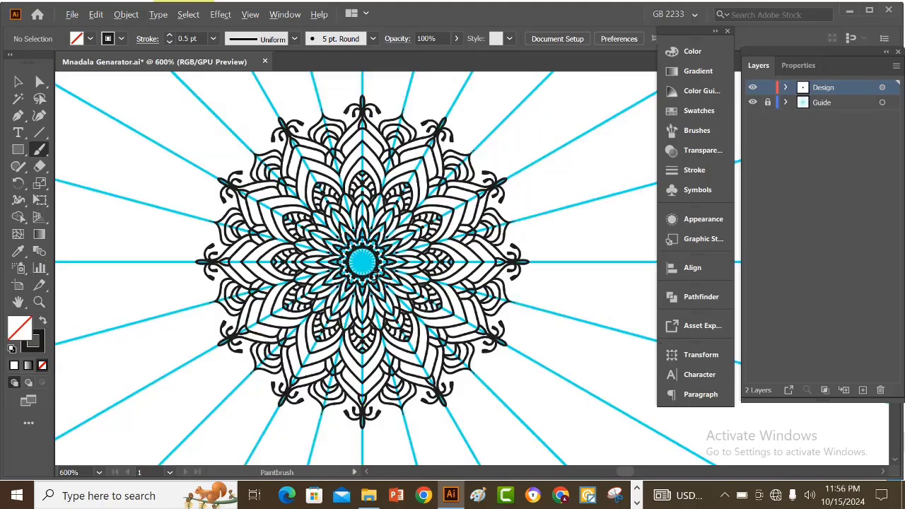
{"action": "scroll", "coordinate": [332, 247], "scroll_direction": "up", "scroll_amount": 3}
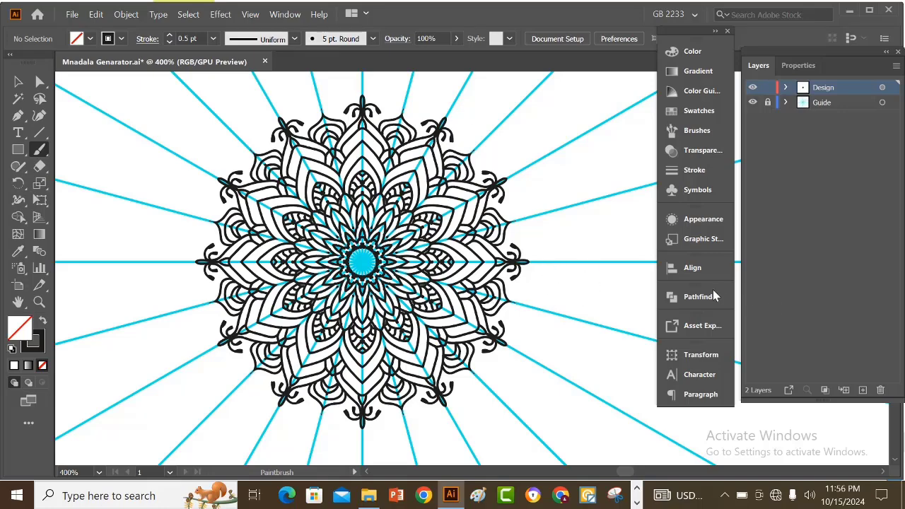
{"action": "left_click", "coordinate": [883, 88]}
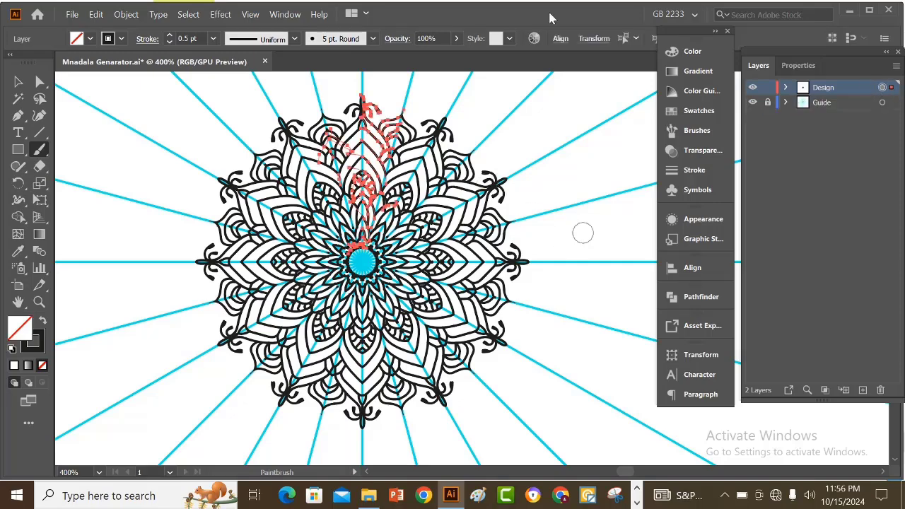
Step: Expand the appearance of the selected mandala artwork on the Design layer
{"action": "left_click", "coordinate": [131, 19]}
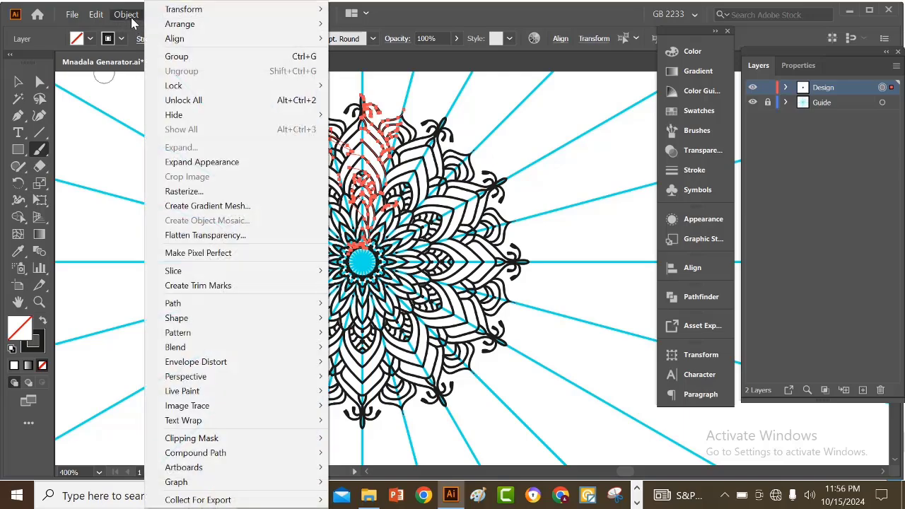
{"action": "left_click", "coordinate": [191, 162]}
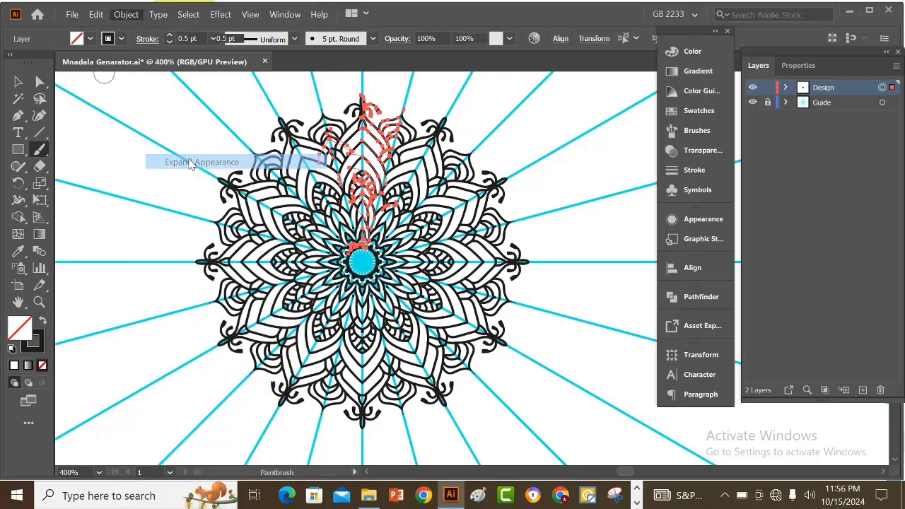
{"action": "left_click", "coordinate": [128, 17]}
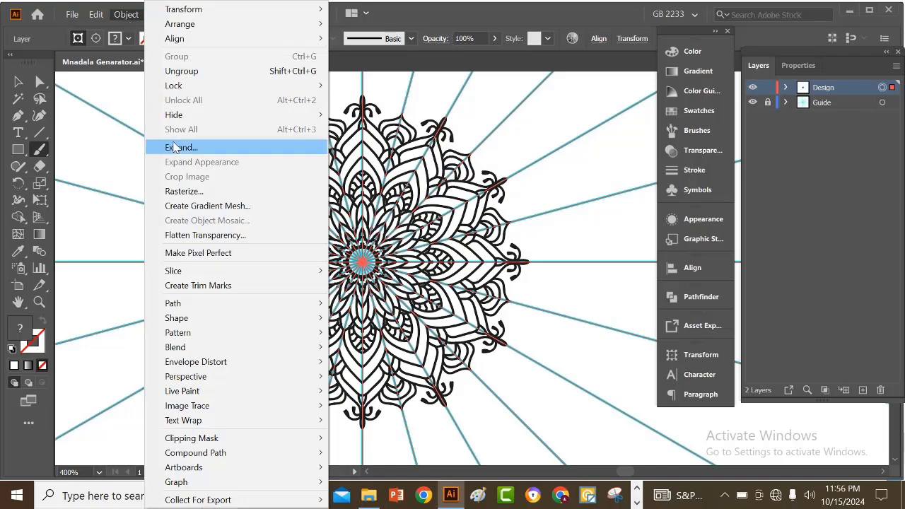
{"action": "left_click", "coordinate": [148, 145]}
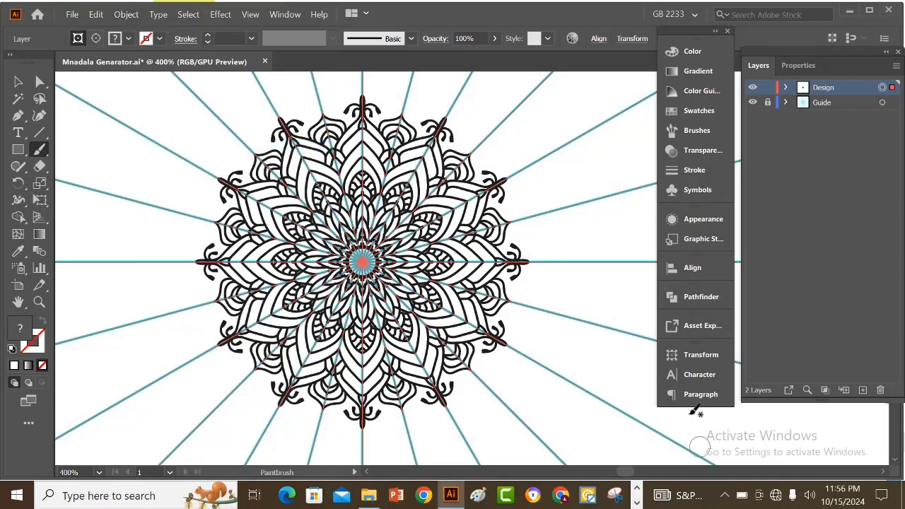
Step: Apply the Pathfinder Divide operation to the expanded mandala artwork and deselect it
{"action": "left_click", "coordinate": [701, 297]}
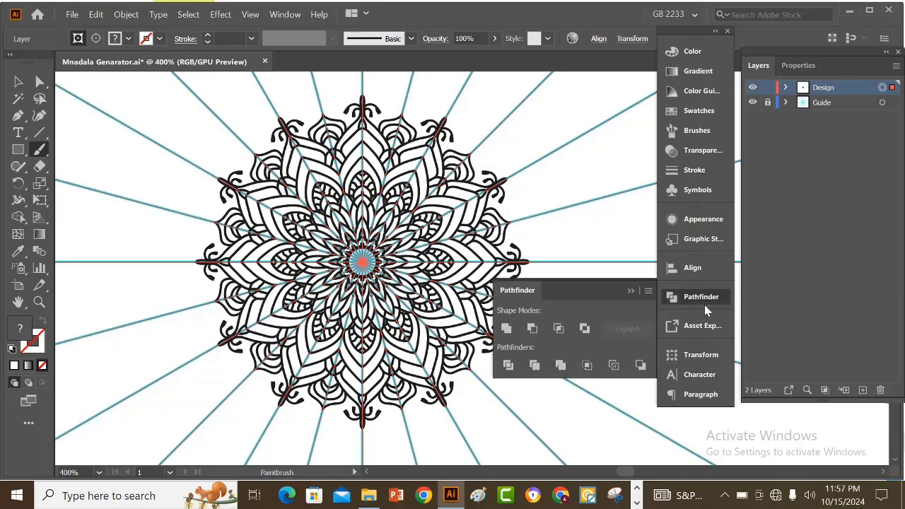
{"action": "left_click", "coordinate": [285, 14]}
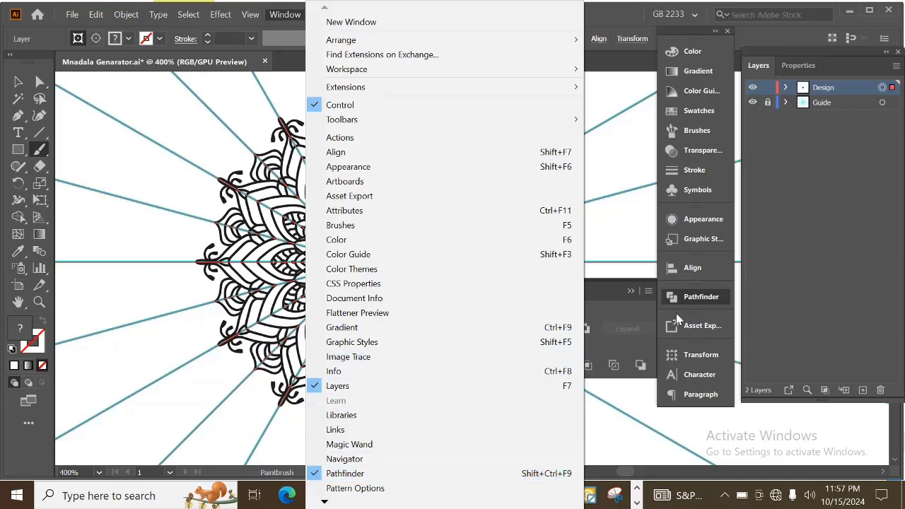
{"action": "left_click", "coordinate": [621, 296]}
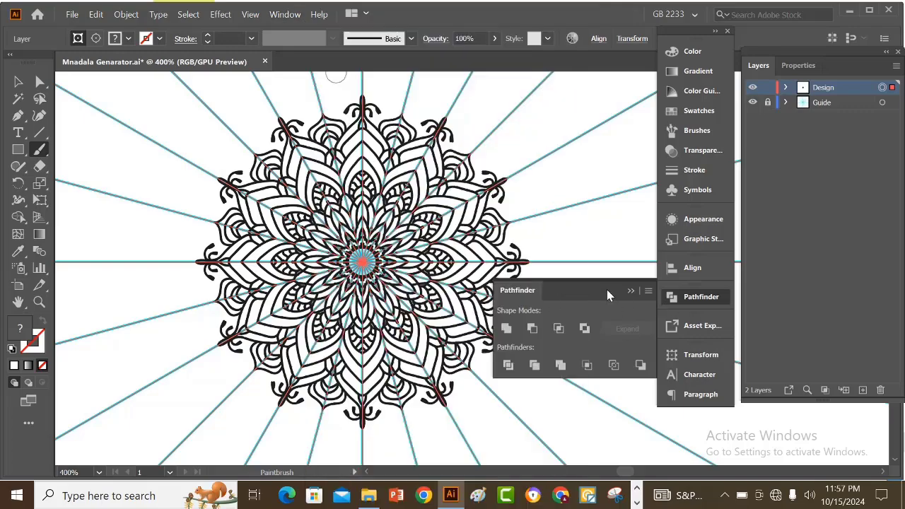
{"action": "left_click", "coordinate": [508, 366]}
{"action": "left_click", "coordinate": [631, 288]}
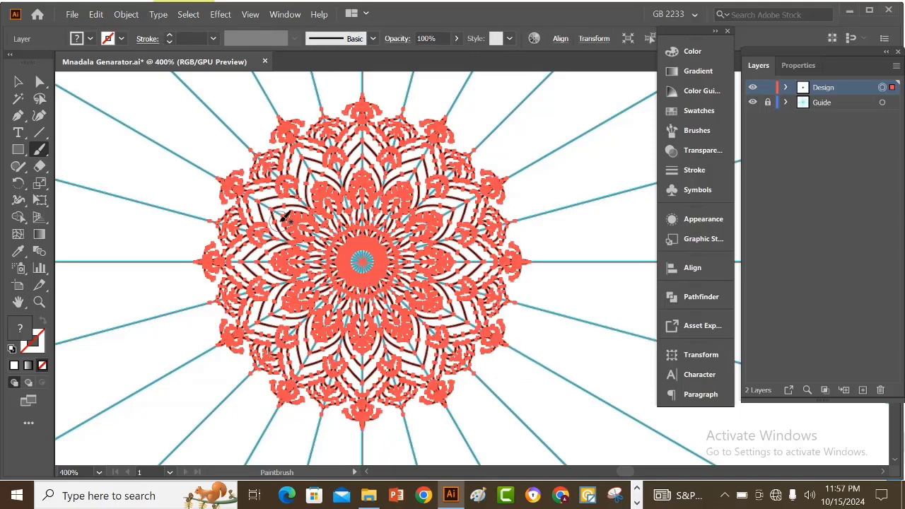
{"action": "left_click", "coordinate": [19, 81]}
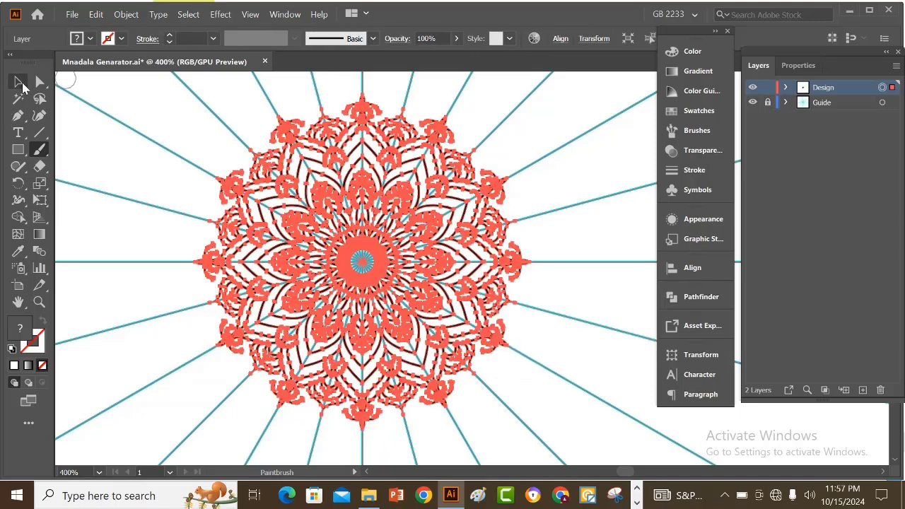
{"action": "left_click", "coordinate": [124, 145]}
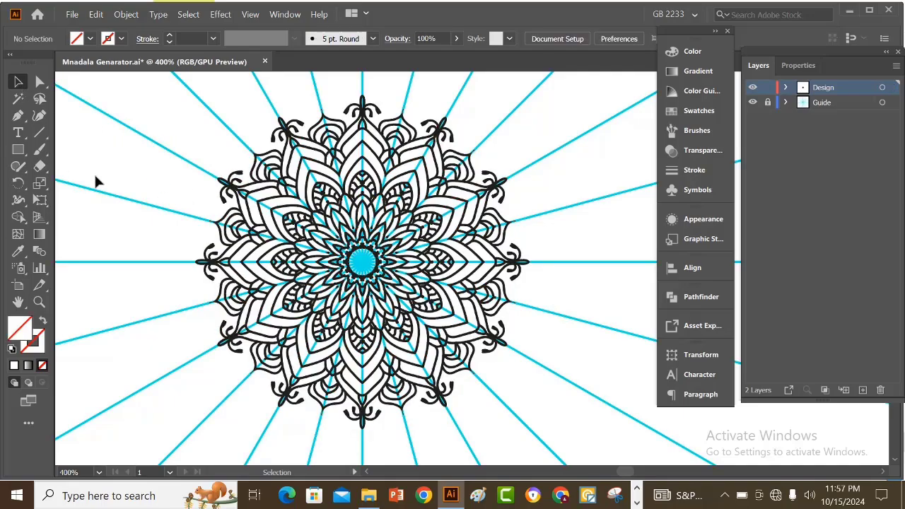
Step: Select all the mandala's black filled shapes with the Magic Wand, group them and copy the group
{"action": "left_click", "coordinate": [20, 103]}
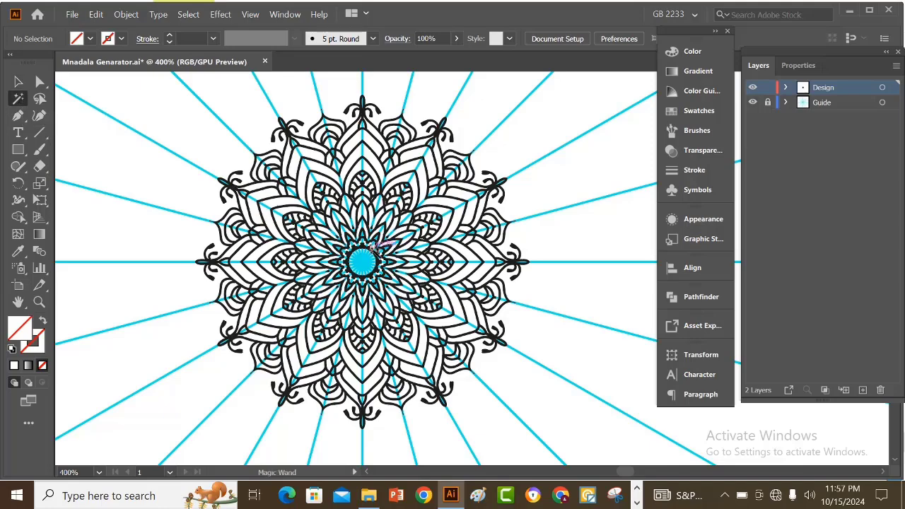
{"action": "left_click", "coordinate": [373, 245]}
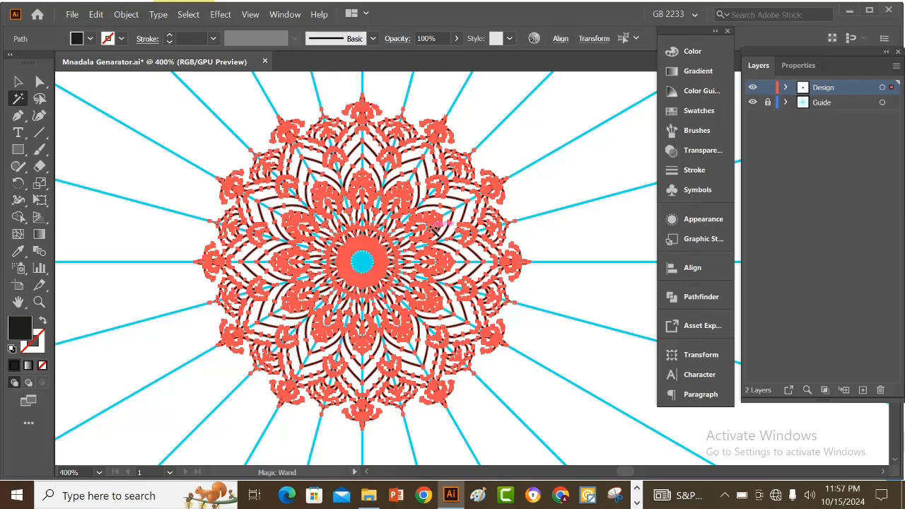
{"action": "key", "text": "v"}
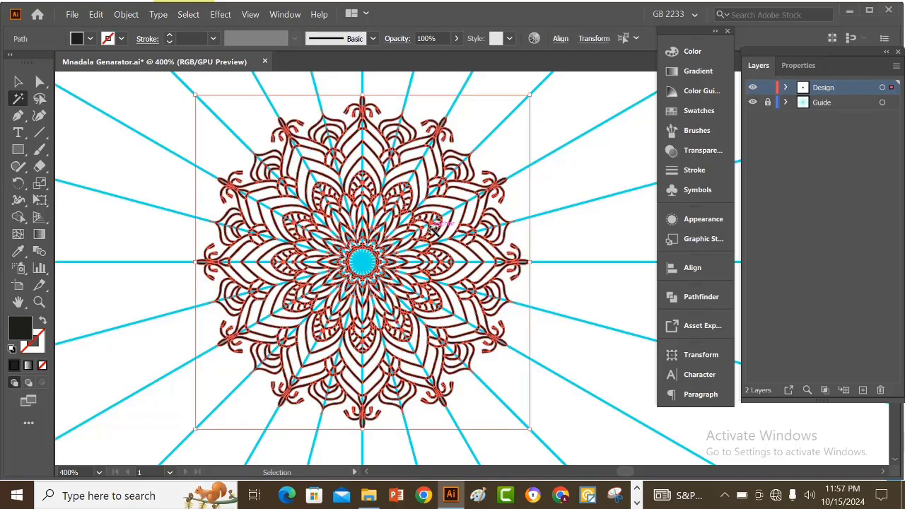
{"action": "key", "text": "ctrl+g"}
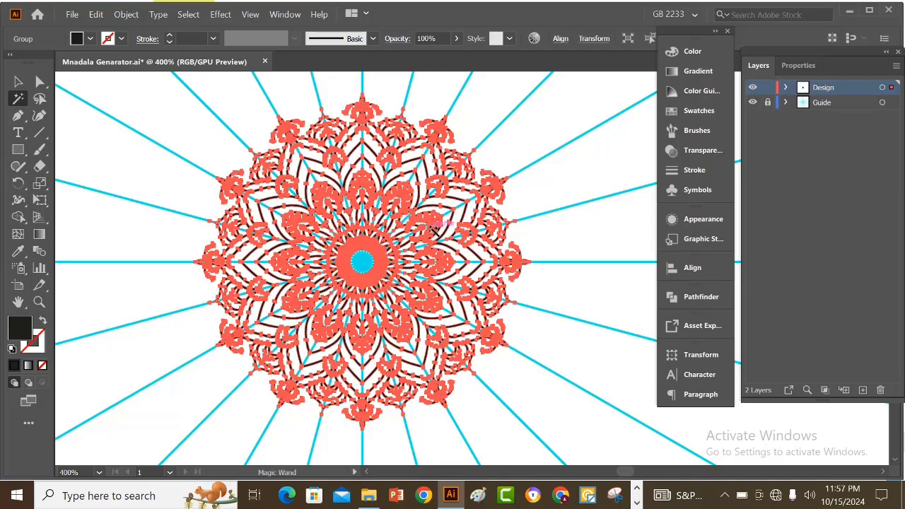
{"action": "key", "text": "ctrl+c"}
{"action": "key", "text": "ctrl+f"}
{"action": "left_click", "coordinate": [427, 312]}
Step: Create a new document 2500 px wide and 2500 px high
{"action": "key", "text": "ctrl+n"}
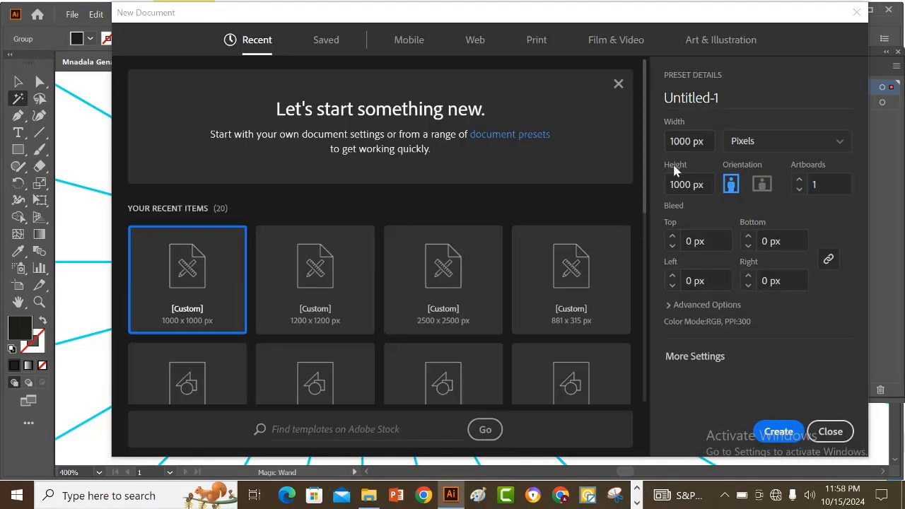
{"action": "double_click", "coordinate": [682, 142]}
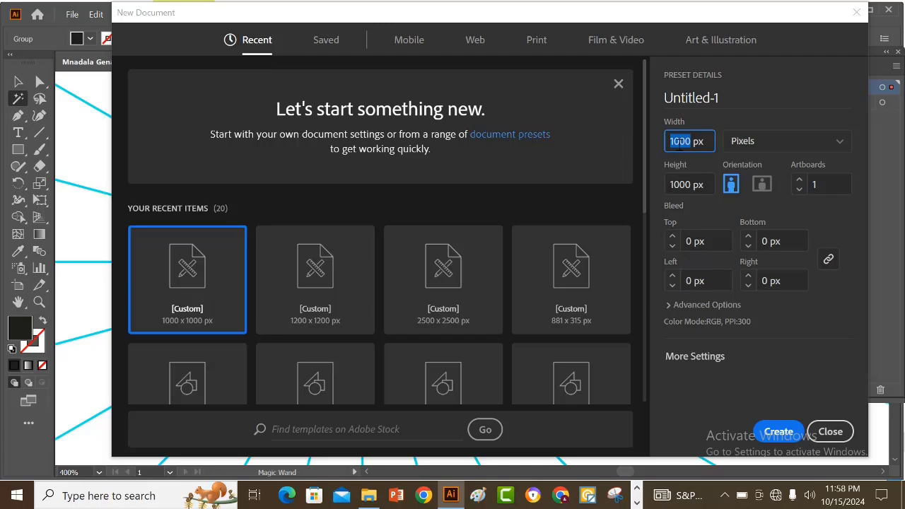
{"action": "type", "text": "25"}
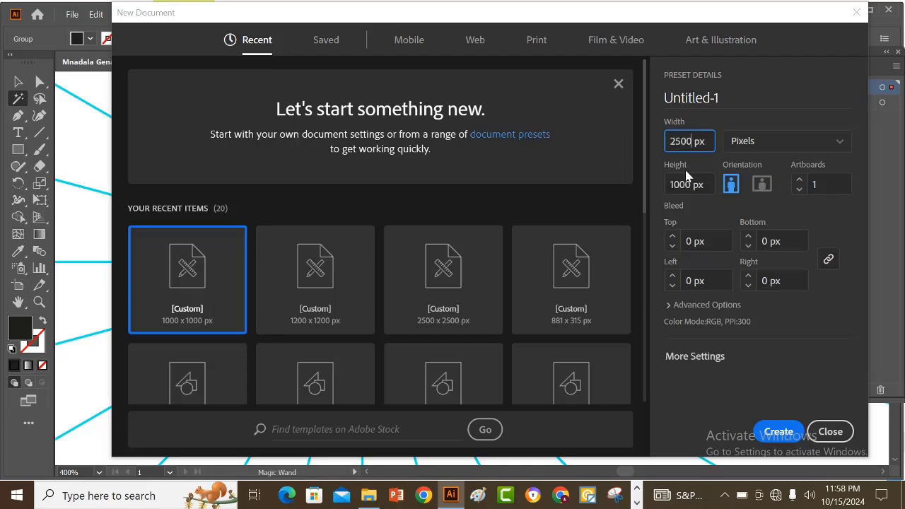
{"action": "left_click_drag", "start_coordinate": [693, 185], "coordinate": [672, 188]}
{"action": "type", "text": "25"}
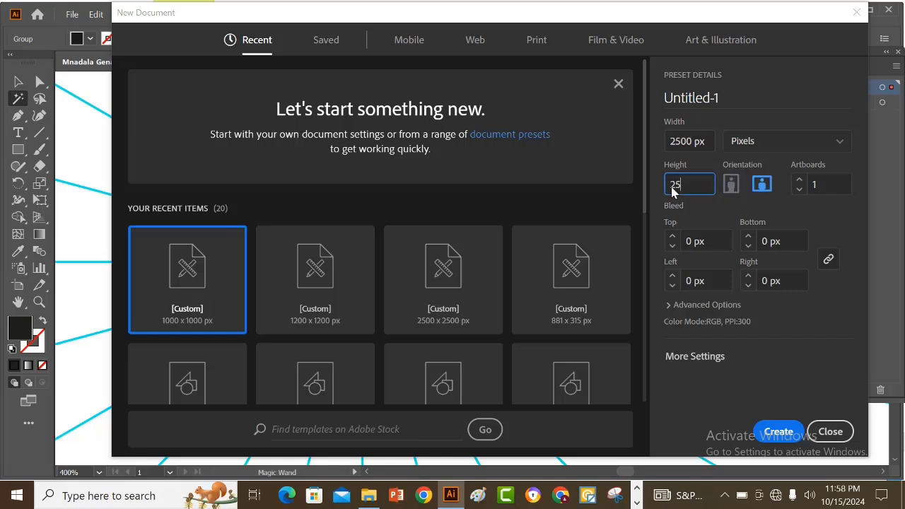
{"action": "type", "text": "00"}
{"action": "left_click", "coordinate": [681, 305]}
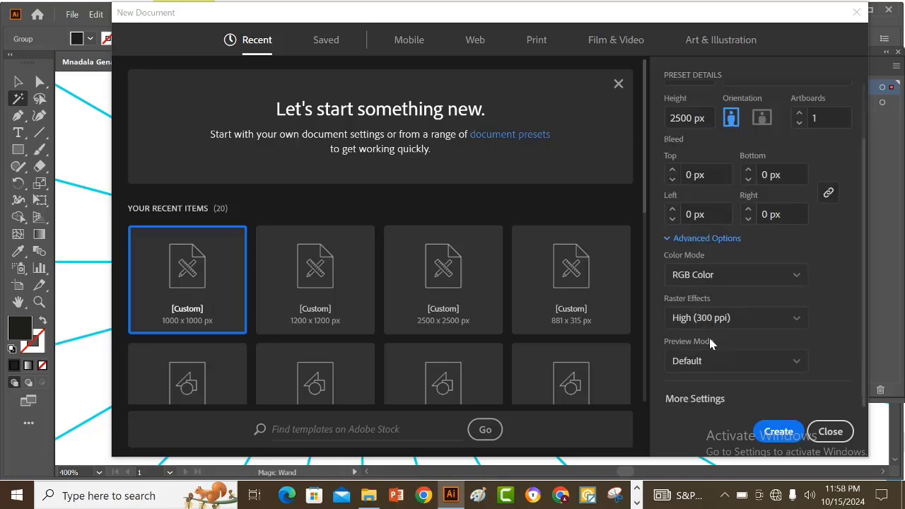
{"action": "left_click", "coordinate": [778, 431]}
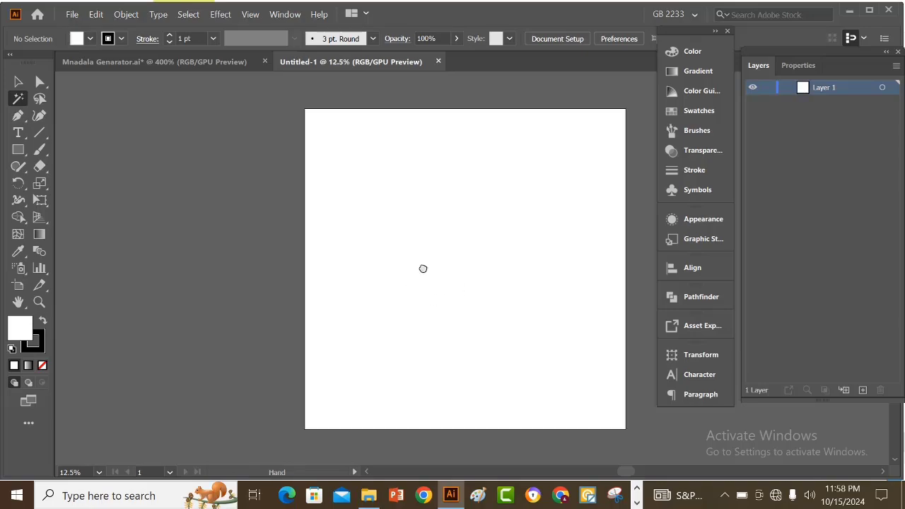
Step: Paste the mandala into the new document and enlarge it proportionally to about three quarters of the artboard's width
{"action": "left_click", "coordinate": [18, 81]}
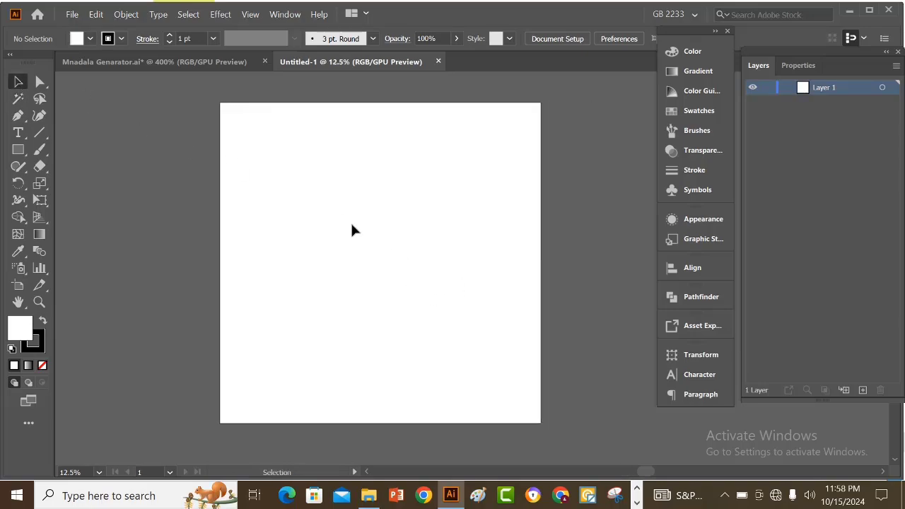
{"action": "key", "text": "a"}
{"action": "key", "text": "ctrl+v"}
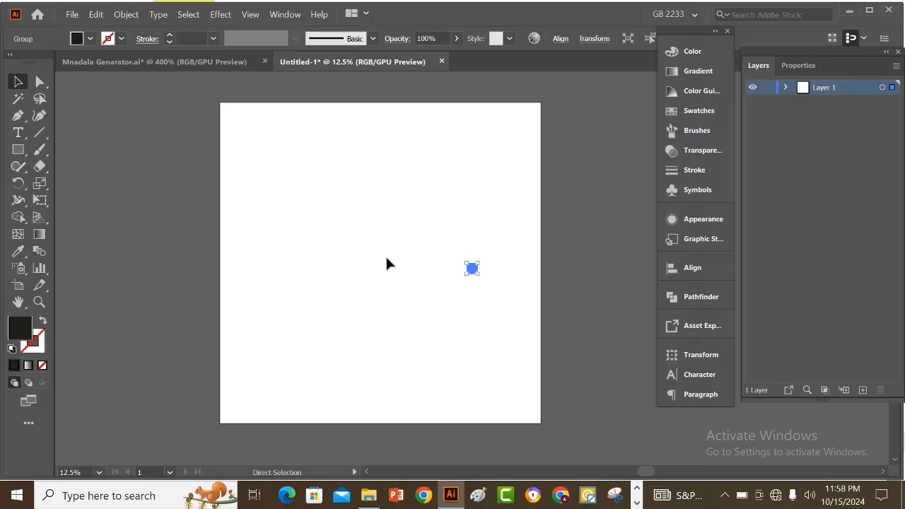
{"action": "left_click_drag", "start_coordinate": [479, 276], "coordinate": [597, 392]}
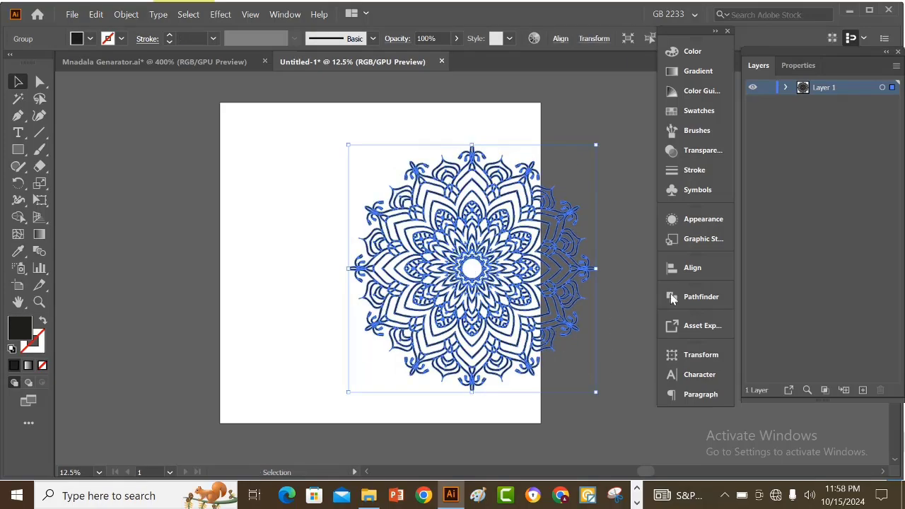
Step: Centre the mandala horizontally and vertically on the artboard and deselect it
{"action": "left_click", "coordinate": [691, 268]}
{"action": "left_click", "coordinate": [619, 301]}
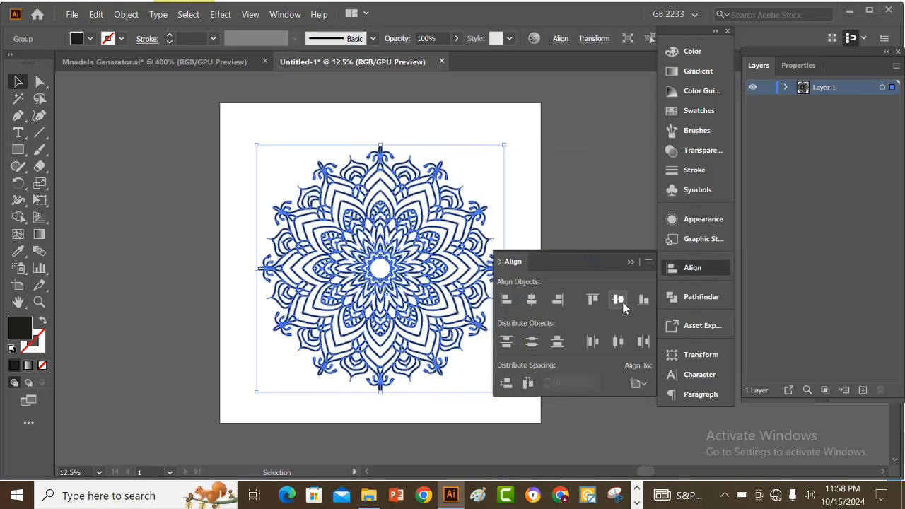
{"action": "left_click", "coordinate": [598, 258]}
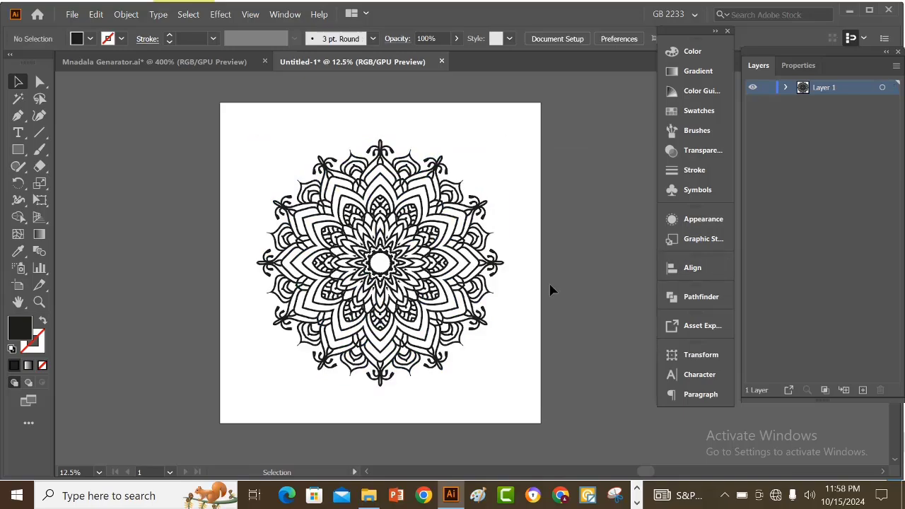
{"action": "scroll", "coordinate": [551, 301], "scroll_direction": "down", "scroll_amount": 1}
{"action": "scroll", "coordinate": [553, 309], "scroll_direction": "up", "scroll_amount": 1}
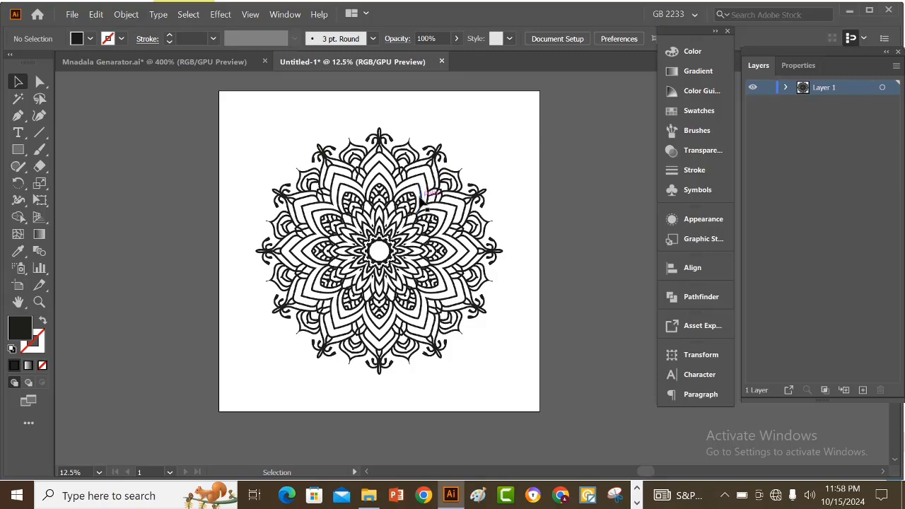
{"action": "left_click", "coordinate": [420, 201]}
{"action": "left_click", "coordinate": [599, 159]}
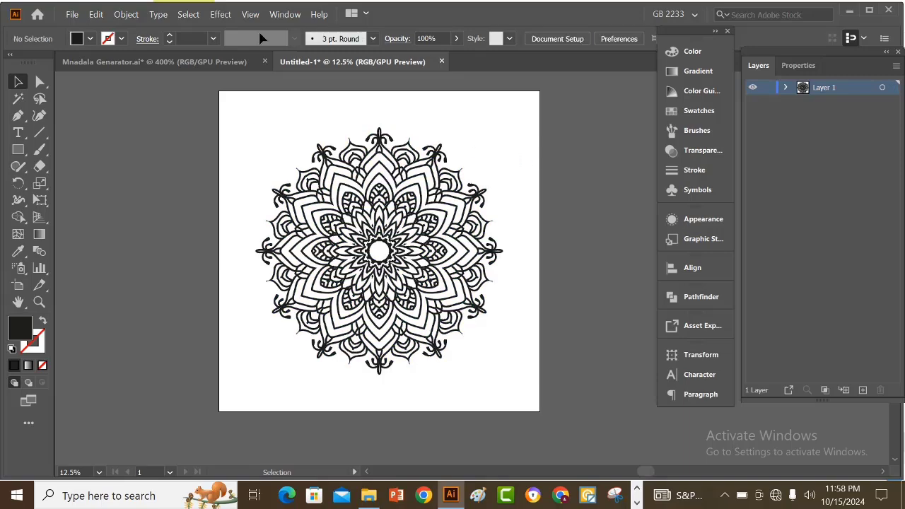
Step: Draw a black-filled rectangle of 2500 px by 2500 px
{"action": "left_click", "coordinate": [18, 150]}
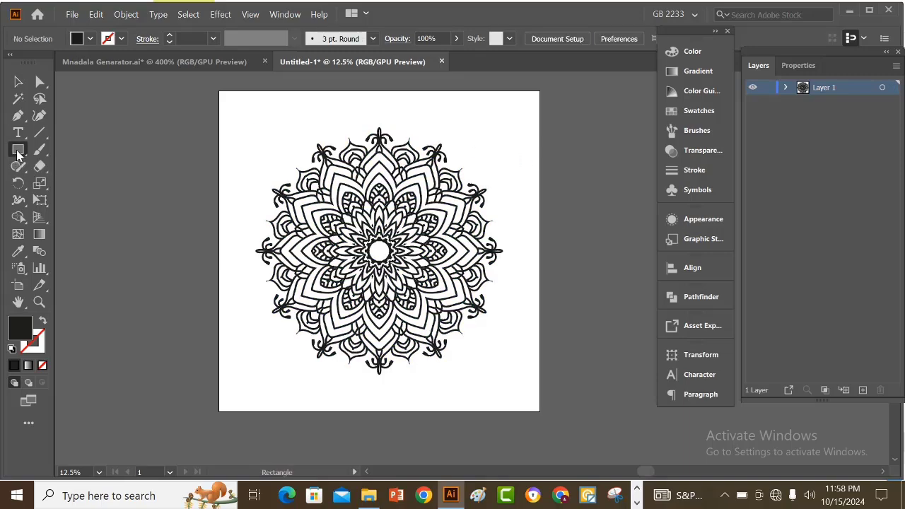
{"action": "left_click", "coordinate": [160, 145]}
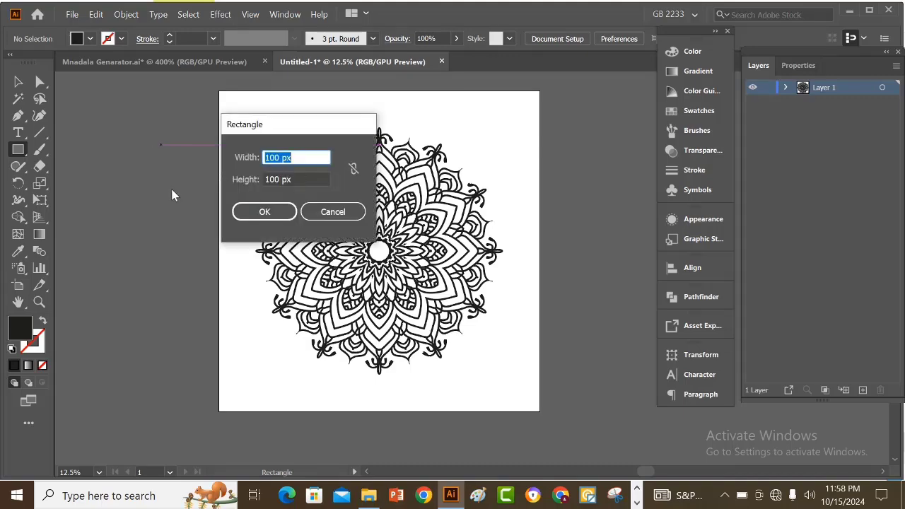
{"action": "type", "text": "2500"}
{"action": "key", "text": "Tab"}
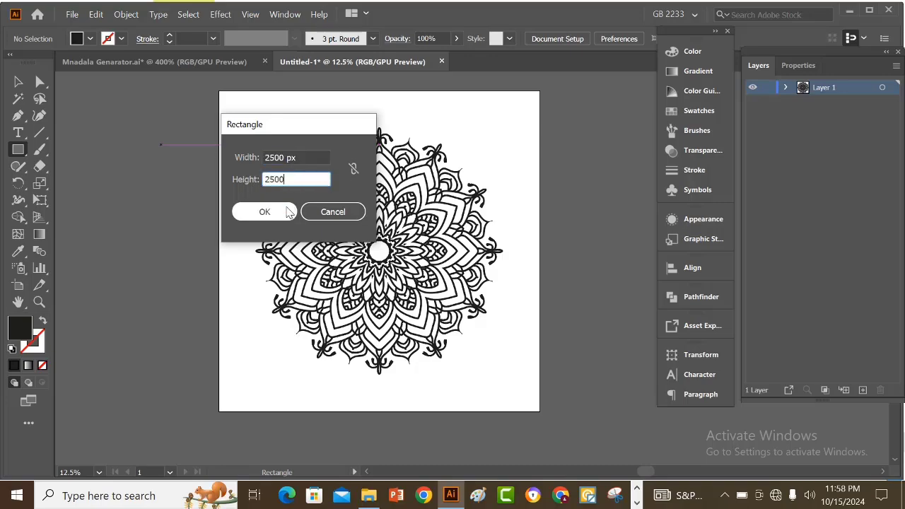
{"action": "left_click", "coordinate": [265, 211]}
{"action": "left_click", "coordinate": [18, 82]}
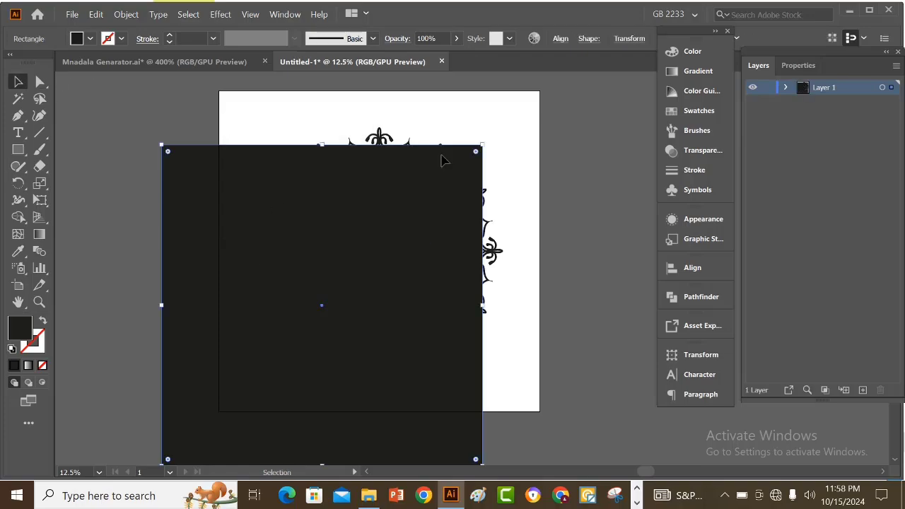
Step: Centre the black square horizontally and vertically so it covers the whole artboard
{"action": "left_click", "coordinate": [547, 201]}
{"action": "left_click", "coordinate": [375, 233]}
{"action": "left_click", "coordinate": [697, 268]}
{"action": "left_click", "coordinate": [532, 300]}
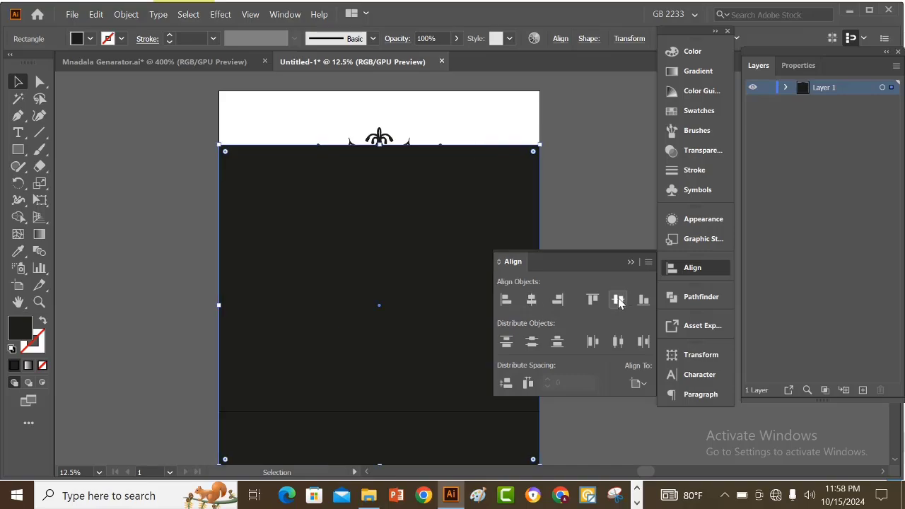
{"action": "left_click", "coordinate": [619, 299]}
{"action": "left_click", "coordinate": [631, 262]}
{"action": "left_click", "coordinate": [577, 261]}
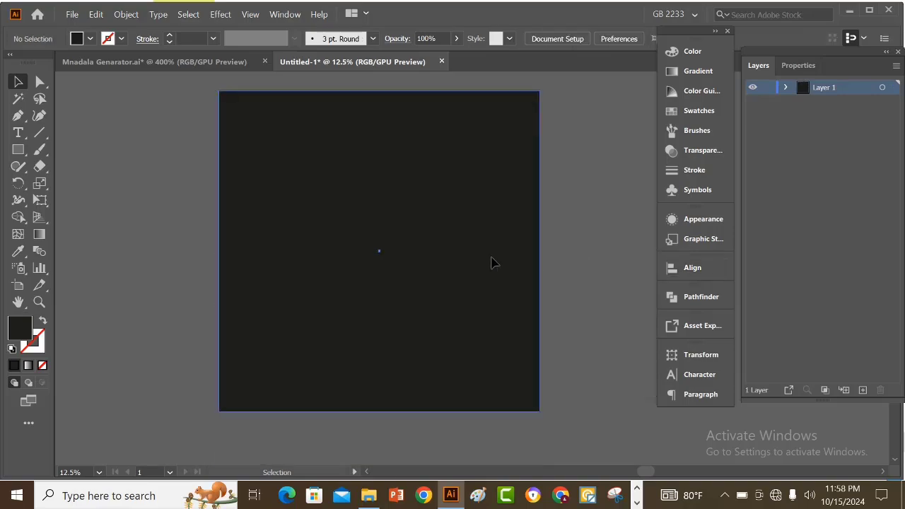
Step: Send the black background square behind the mandala and deselect it
{"action": "left_click", "coordinate": [491, 259]}
{"action": "right_click", "coordinate": [493, 263]}
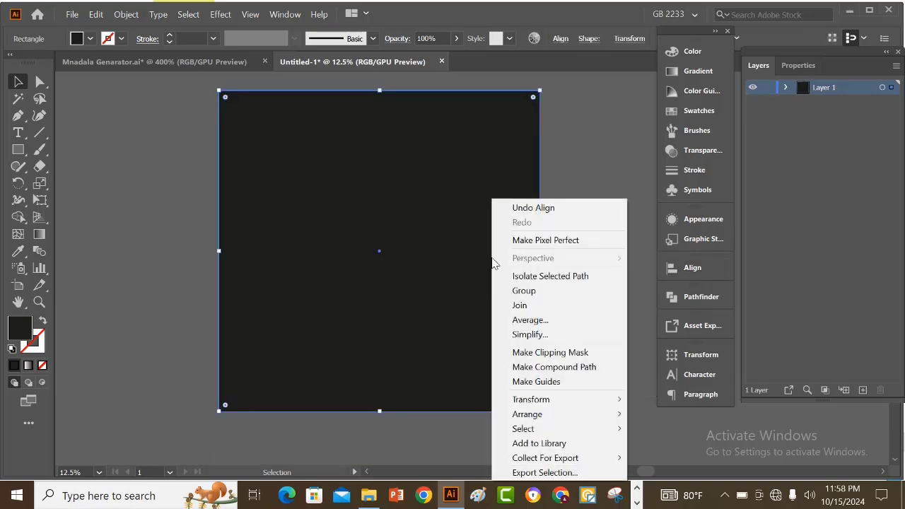
{"action": "mouse_move", "coordinate": [565, 414]}
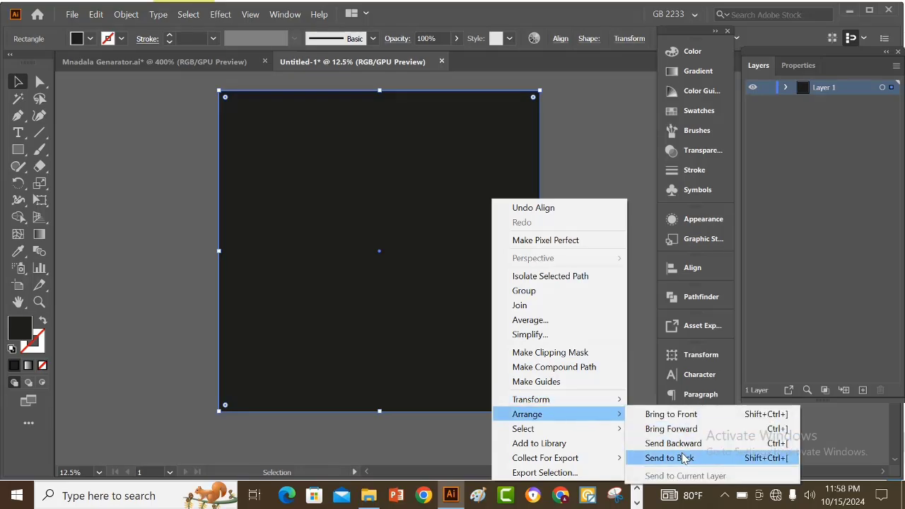
{"action": "left_click", "coordinate": [671, 458]}
{"action": "left_click", "coordinate": [586, 302]}
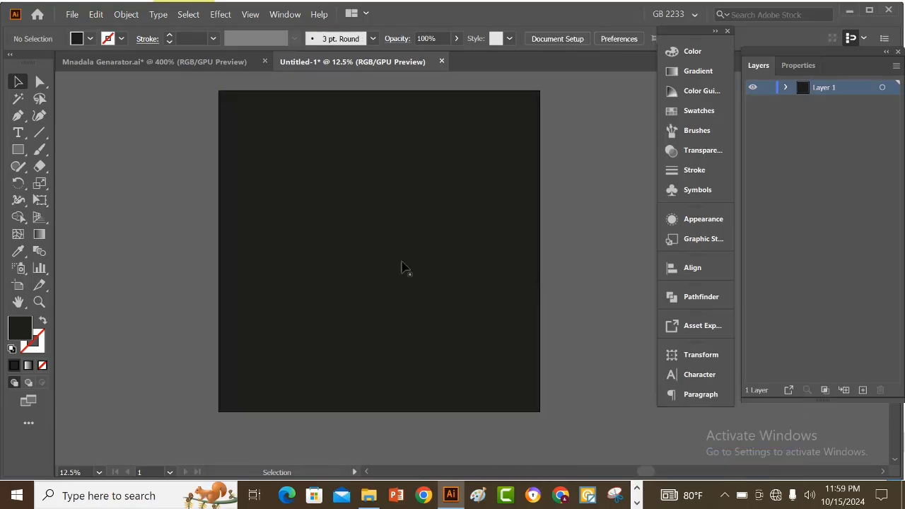
{"action": "key", "text": "ctrl+v"}
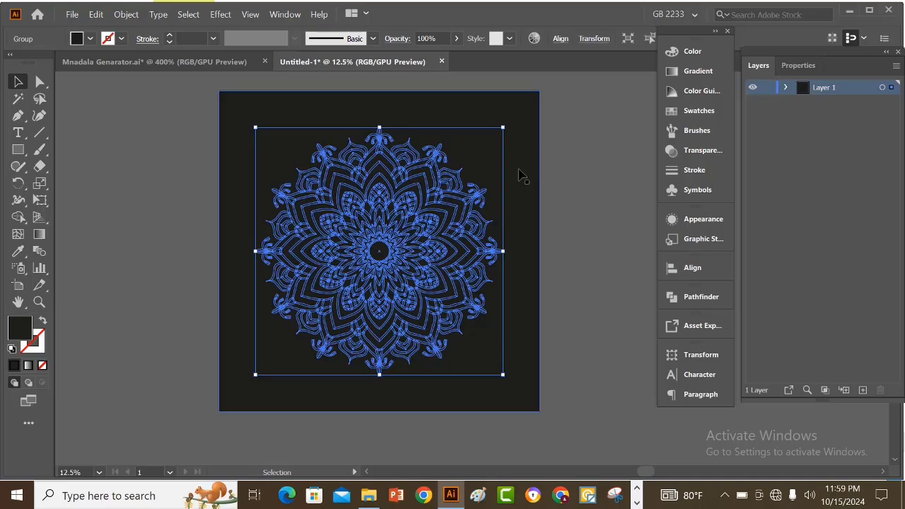
{"action": "scroll", "coordinate": [516, 171], "scroll_direction": "down", "scroll_amount": 1}
{"action": "key", "text": "Delete"}
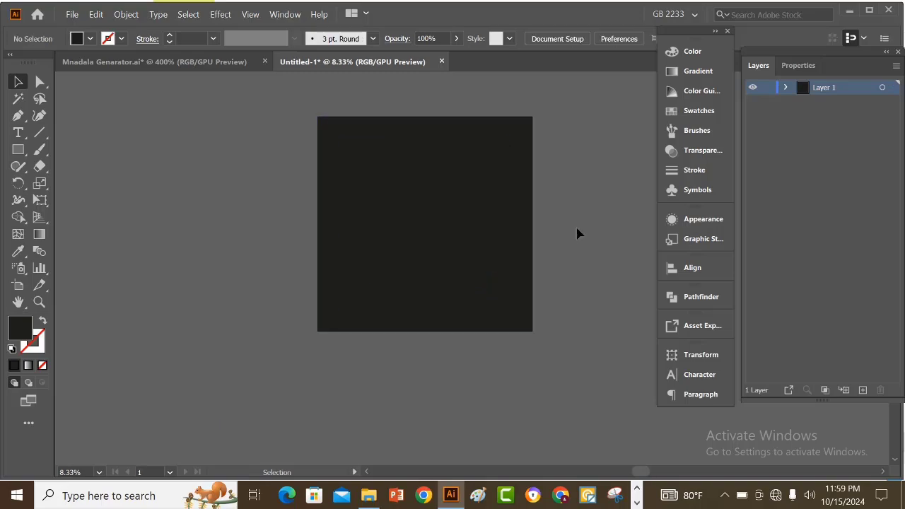
{"action": "left_click_drag", "start_coordinate": [578, 233], "coordinate": [516, 196]}
{"action": "scroll", "coordinate": [507, 210], "scroll_direction": "up", "scroll_amount": 3}
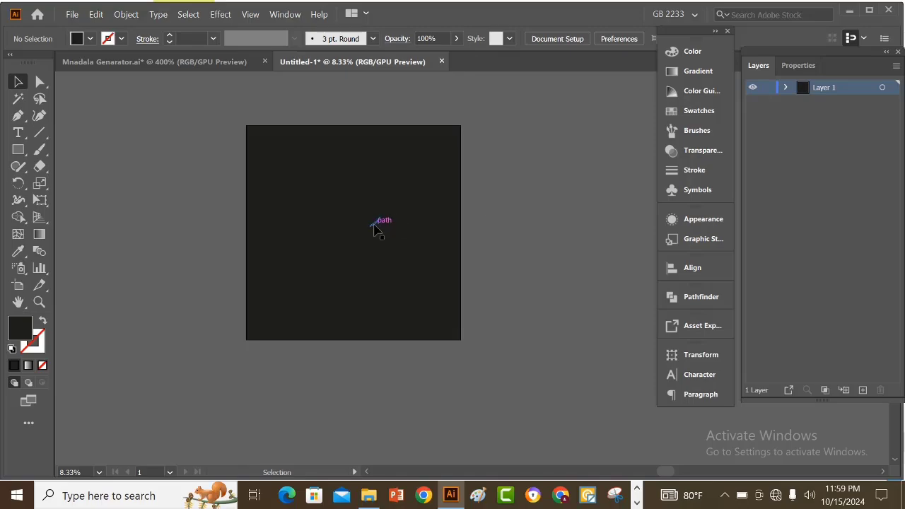
{"action": "key", "text": "ctrl+z"}
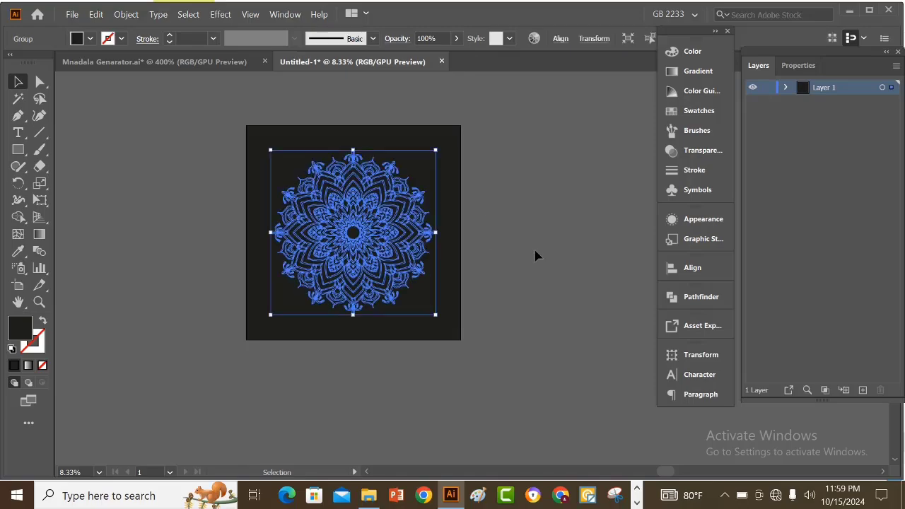
{"action": "key", "text": "Delete"}
{"action": "key", "text": "ctrl+z"}
Step: Switch to File Explorer and open 7.eps from the New Freepik folder inside GB 2233 on drive D
{"action": "left_click", "coordinate": [369, 496]}
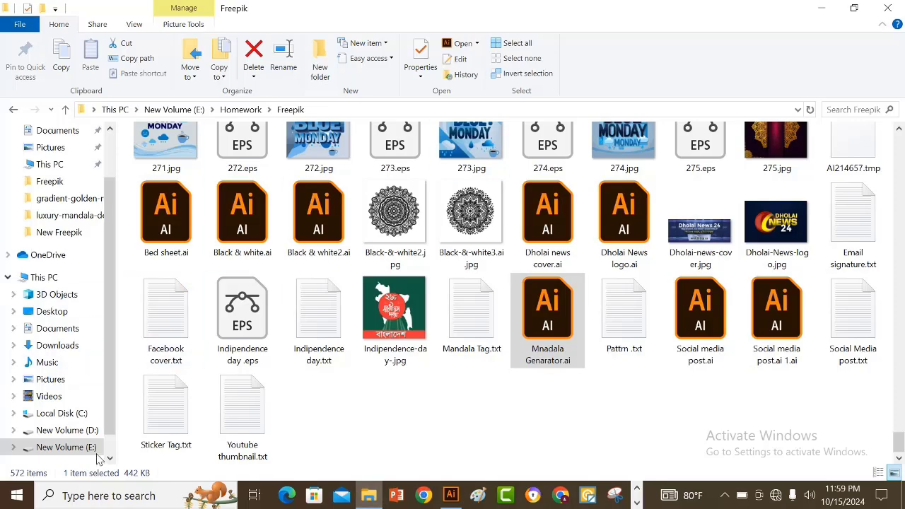
{"action": "left_click", "coordinate": [90, 431]}
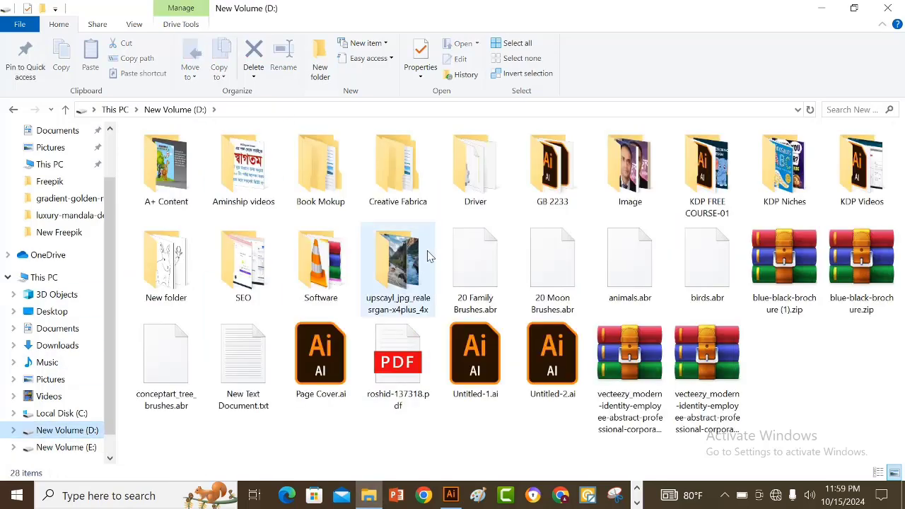
{"action": "double_click", "coordinate": [552, 169]}
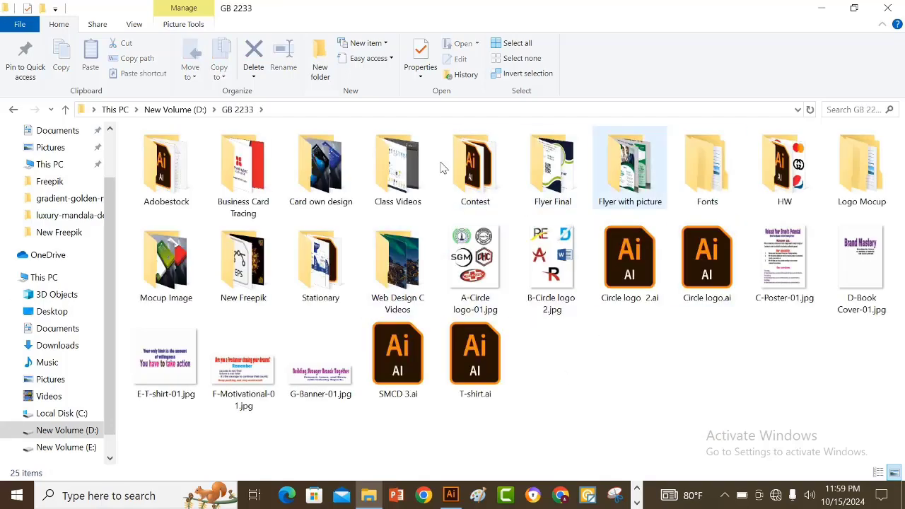
{"action": "double_click", "coordinate": [233, 283]}
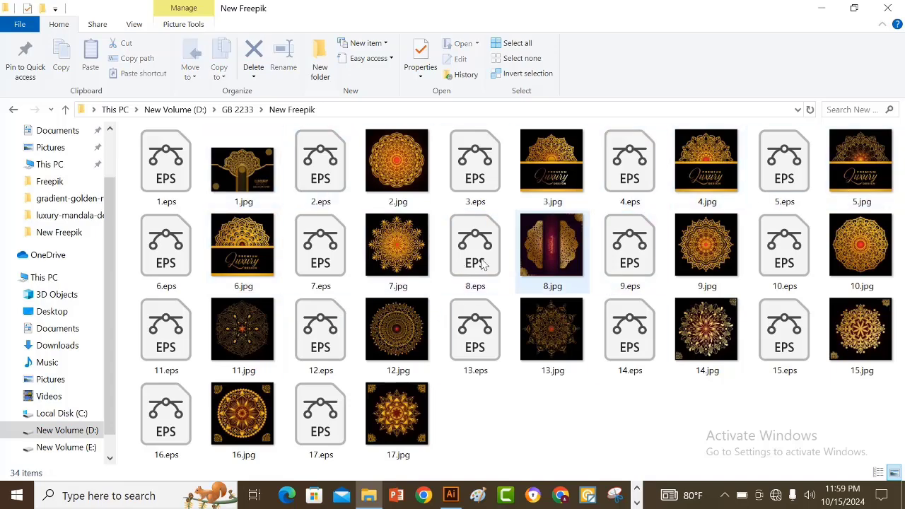
{"action": "double_click", "coordinate": [324, 249]}
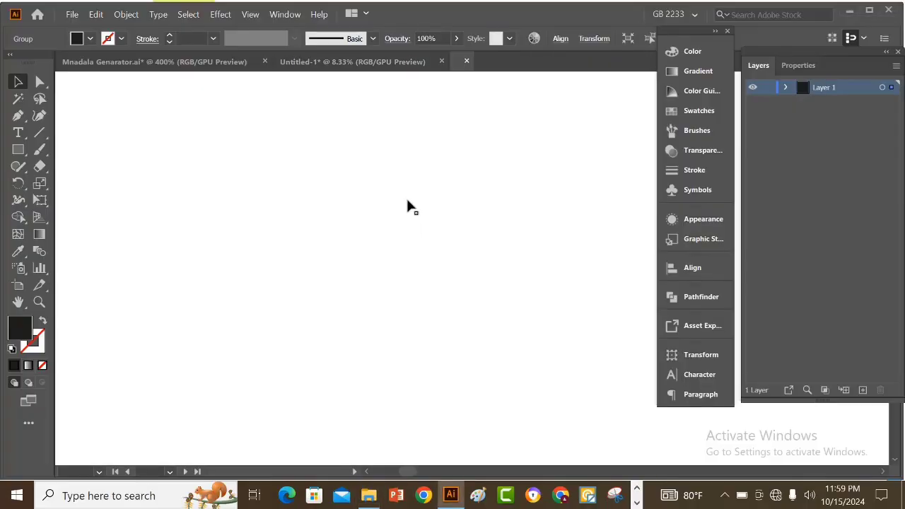
Step: Copy the golden mandala group from 7.eps and paste it into the Untitled-1 document
{"action": "scroll", "coordinate": [375, 208], "scroll_direction": "down", "scroll_amount": 1}
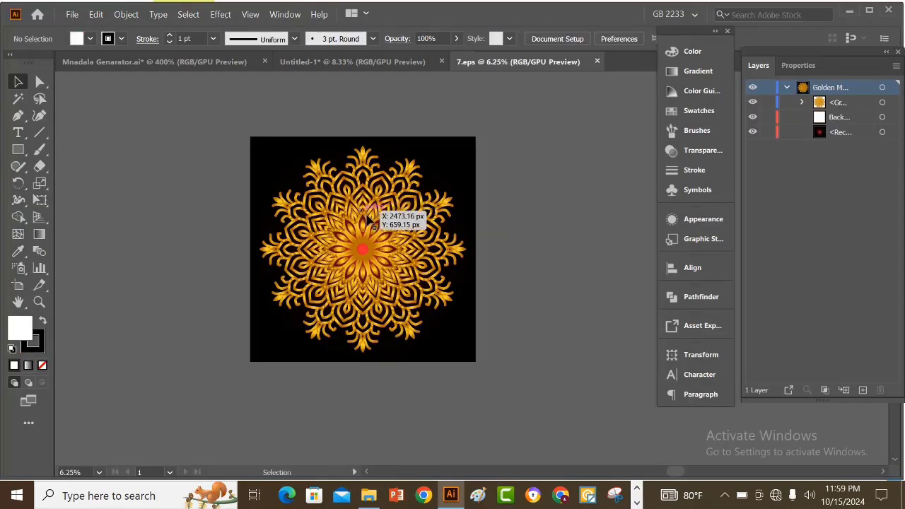
{"action": "left_click", "coordinate": [376, 225]}
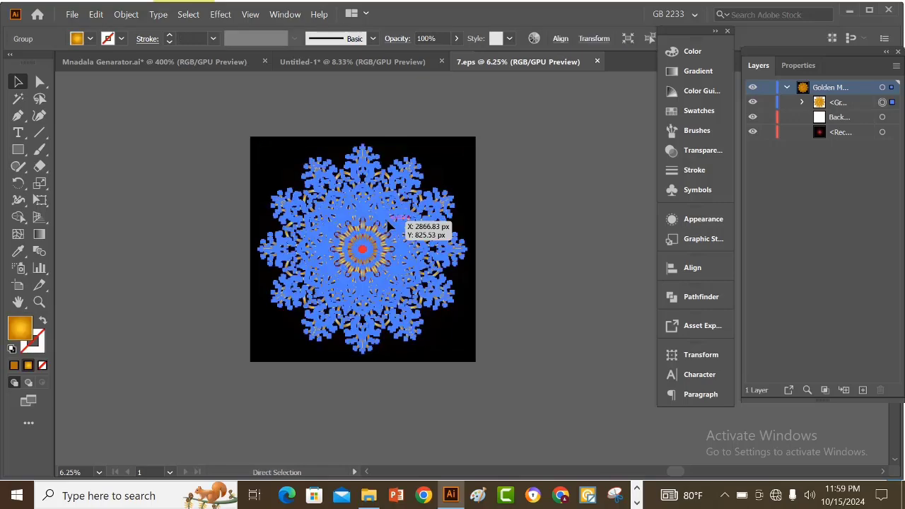
{"action": "left_click", "coordinate": [384, 64]}
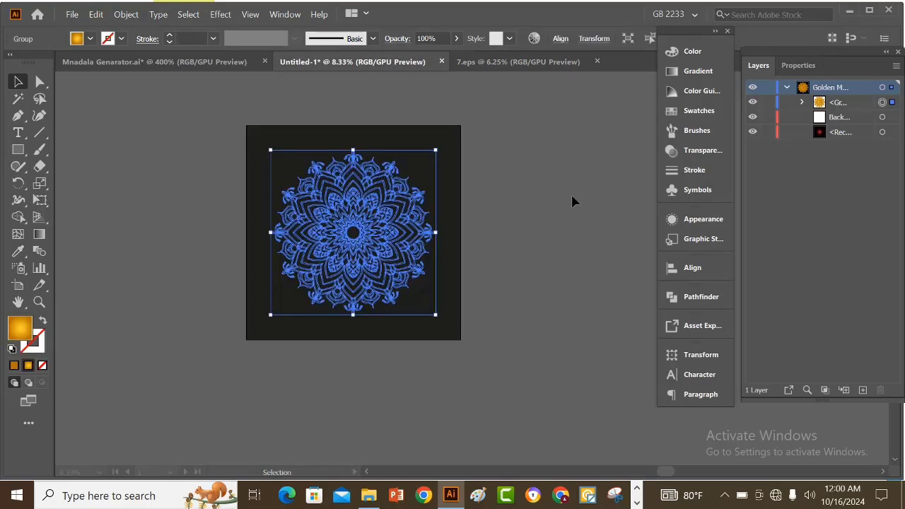
{"action": "key", "text": "Delete"}
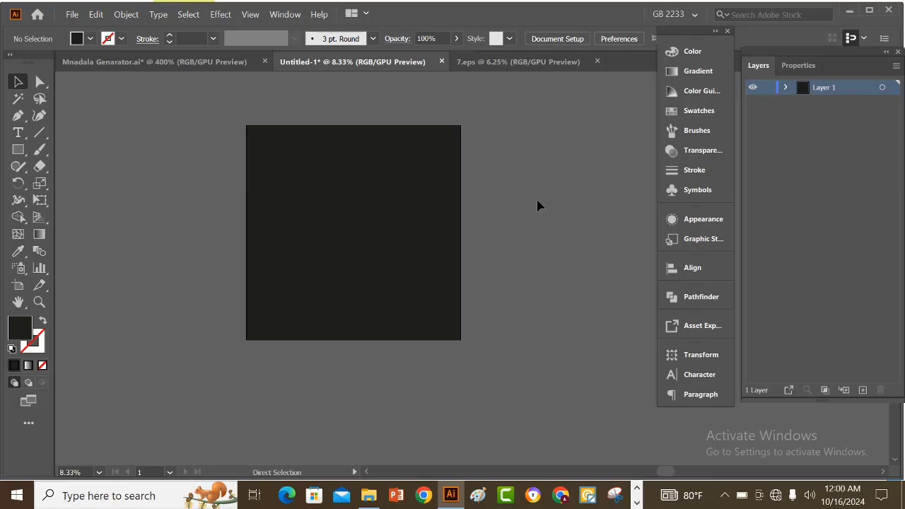
{"action": "key", "text": "ctrl+v"}
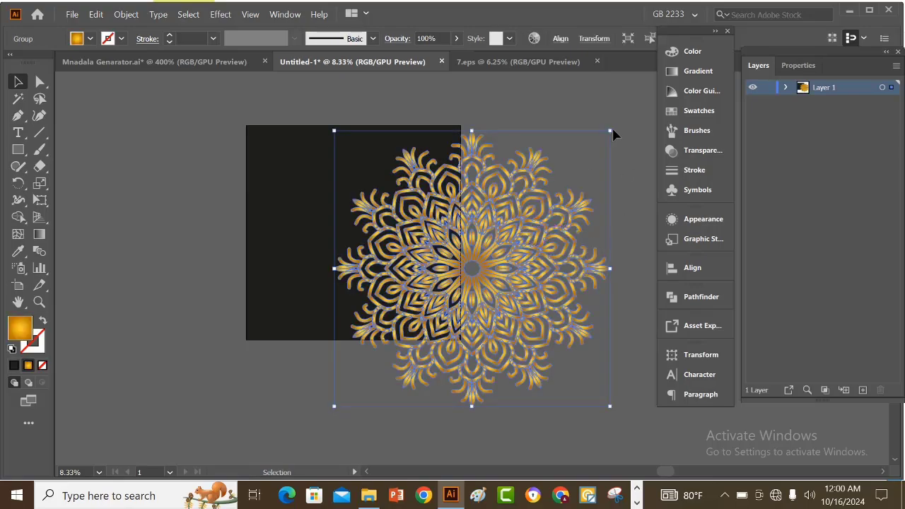
Step: Shrink the pasted golden mandala proportionally to about three quarters of the artboard's width, place it beside the black square and deselect it
{"action": "left_click_drag", "start_coordinate": [612, 131], "coordinate": [581, 186]}
{"action": "left_click_drag", "start_coordinate": [534, 267], "coordinate": [546, 142]}
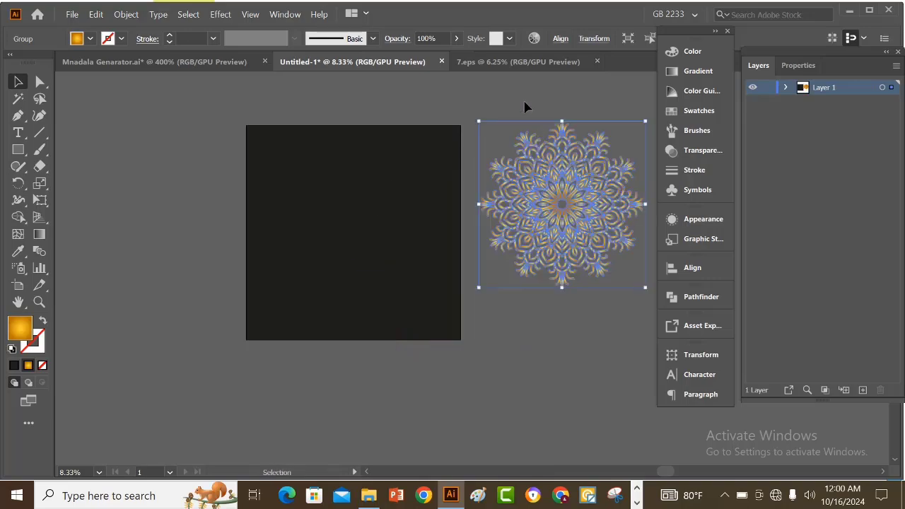
{"action": "left_click", "coordinate": [526, 106]}
Step: Apply the golden mandala's gradient fill to the black mandala on the artboard with the Eyedropper and delete the golden reference mandala
{"action": "left_click", "coordinate": [367, 262]}
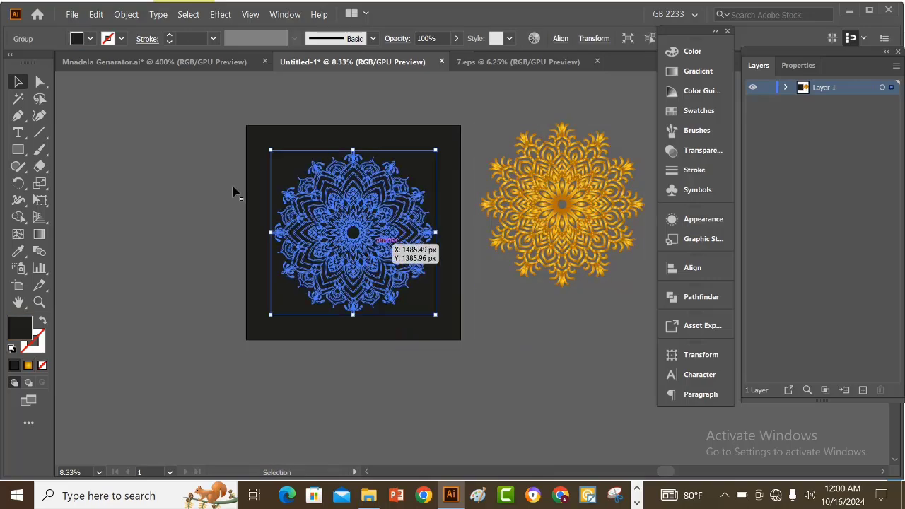
{"action": "left_click", "coordinate": [18, 252]}
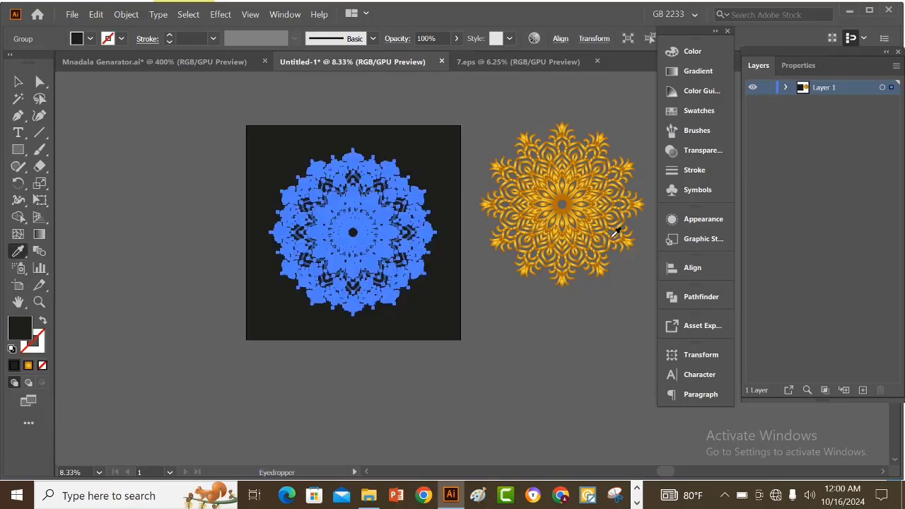
{"action": "left_click", "coordinate": [583, 208]}
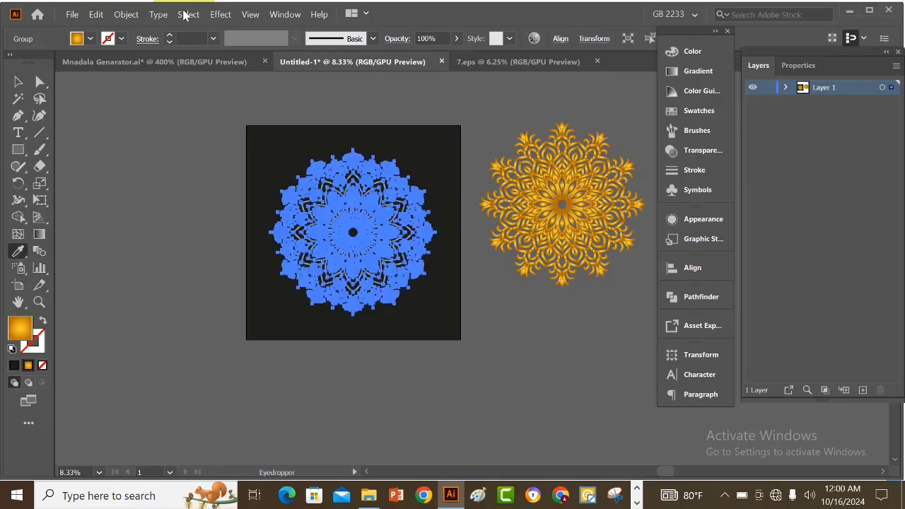
{"action": "left_click", "coordinate": [18, 81]}
{"action": "left_click", "coordinate": [448, 263]}
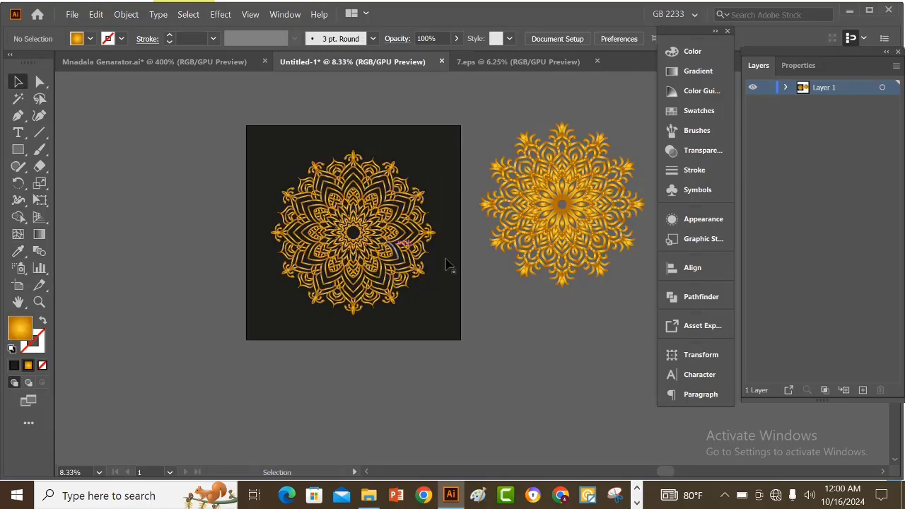
{"action": "left_click", "coordinate": [612, 234]}
{"action": "key", "text": "Delete"}
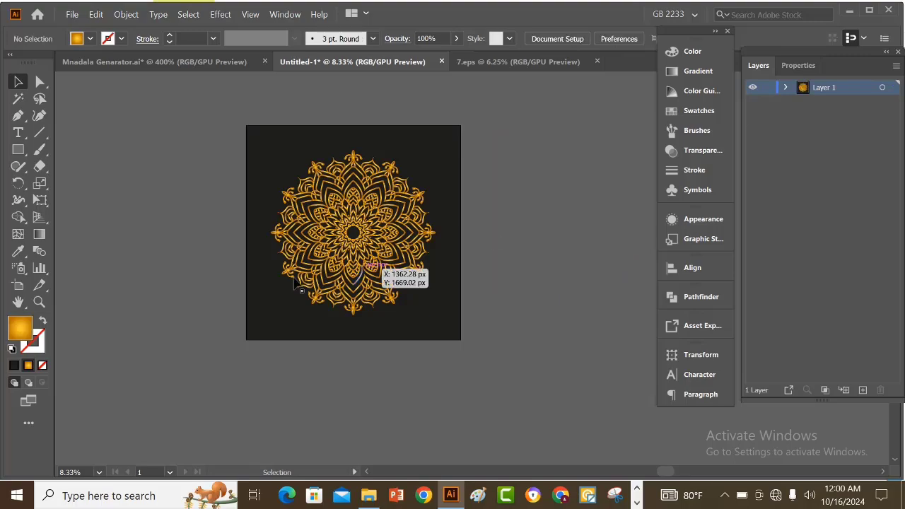
Step: Examine the gold-gradient mandala against the black background, up close and as a whole
{"action": "key", "text": "ctrl+equal"}
{"action": "scroll", "coordinate": [420, 374], "scroll_direction": "up", "scroll_amount": 2}
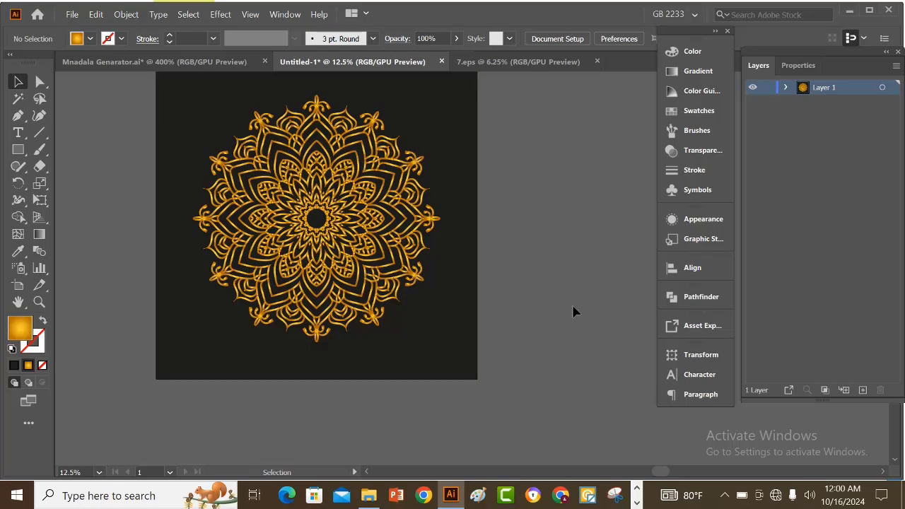
{"action": "scroll", "coordinate": [573, 311], "scroll_direction": "up", "scroll_amount": 1}
{"action": "scroll", "coordinate": [573, 311], "scroll_direction": "down", "scroll_amount": 1}
{"action": "scroll", "coordinate": [545, 283], "scroll_direction": "up", "scroll_amount": 1}
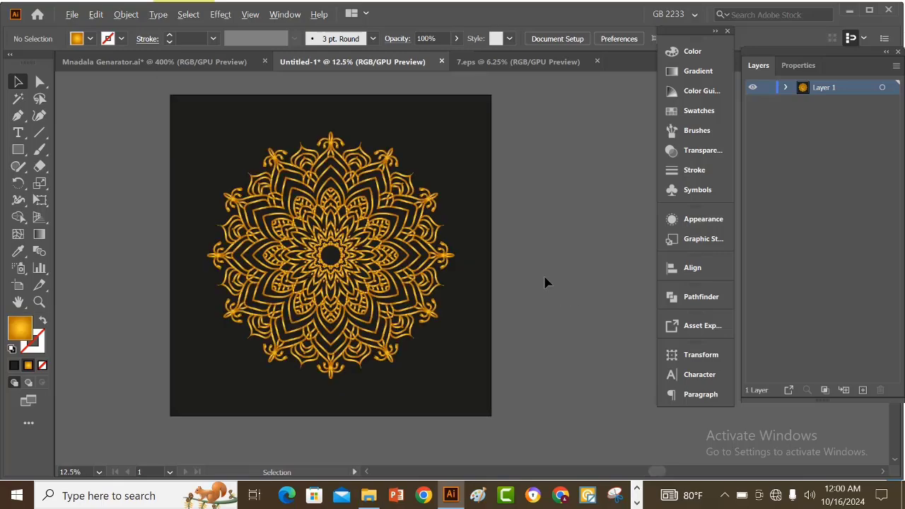
{"action": "scroll", "coordinate": [546, 280], "scroll_direction": "down", "scroll_amount": 1}
{"action": "left_click_drag", "start_coordinate": [539, 323], "coordinate": [507, 287]}
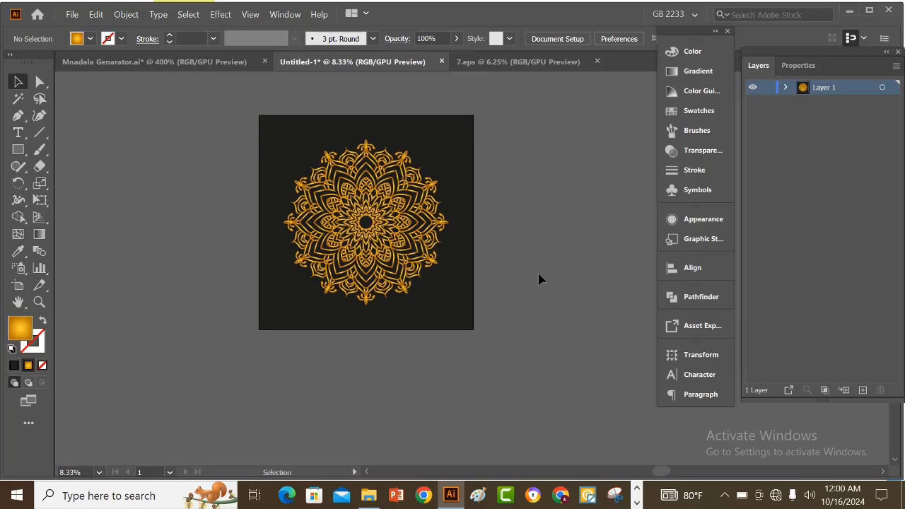
{"action": "left_click", "coordinate": [465, 273]}
{"action": "left_click", "coordinate": [541, 279]}
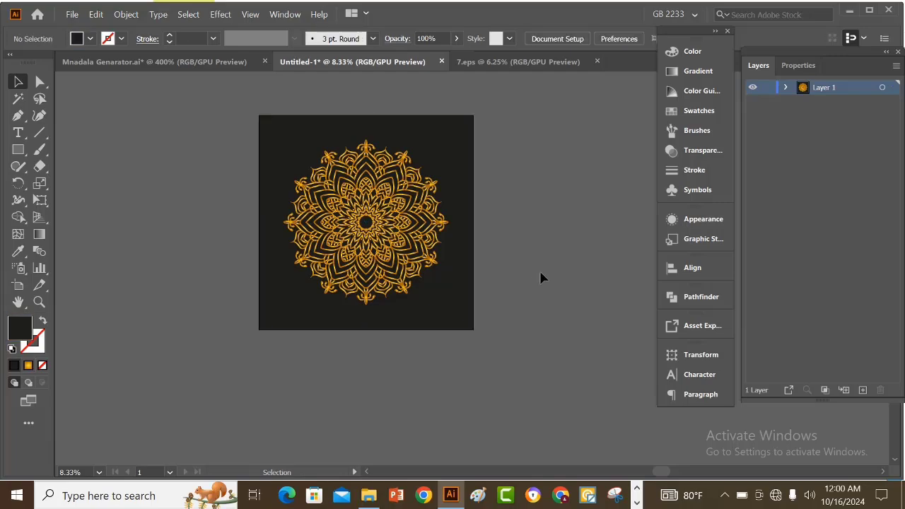
{"action": "scroll", "coordinate": [536, 287], "scroll_direction": "down", "scroll_amount": 1}
{"action": "scroll", "coordinate": [532, 295], "scroll_direction": "up", "scroll_amount": 2}
{"action": "scroll", "coordinate": [524, 293], "scroll_direction": "up", "scroll_amount": 2}
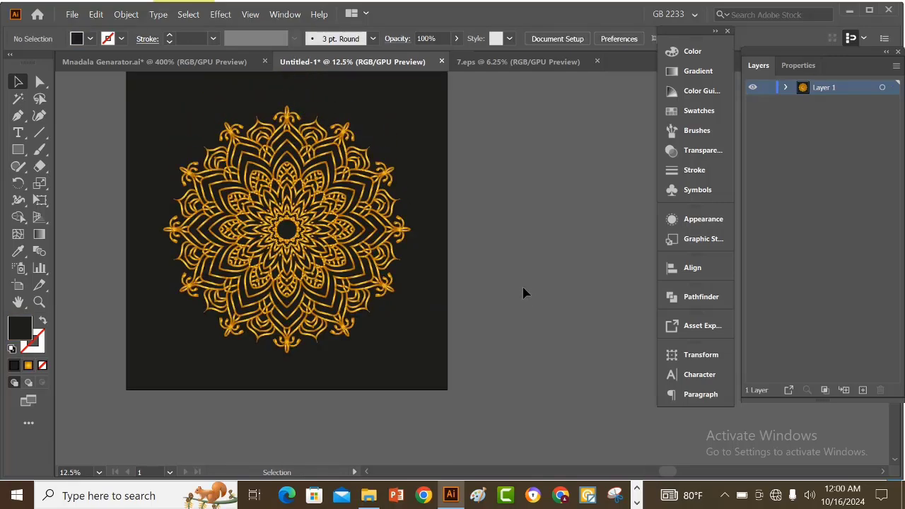
Step: Switch to File Explorer and open the sample image 1.jpg from the New Freepik folder
{"action": "left_click", "coordinate": [371, 497]}
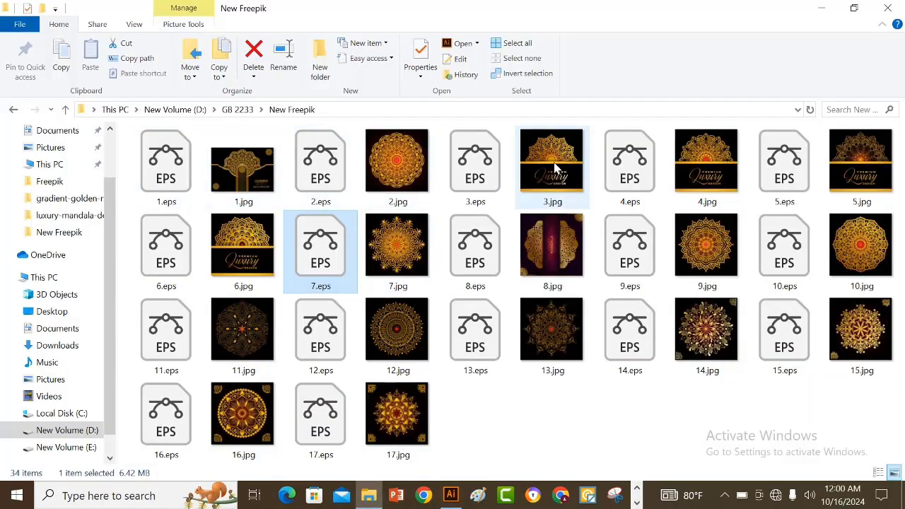
{"action": "left_click", "coordinate": [247, 181]}
{"action": "double_click", "coordinate": [247, 182]}
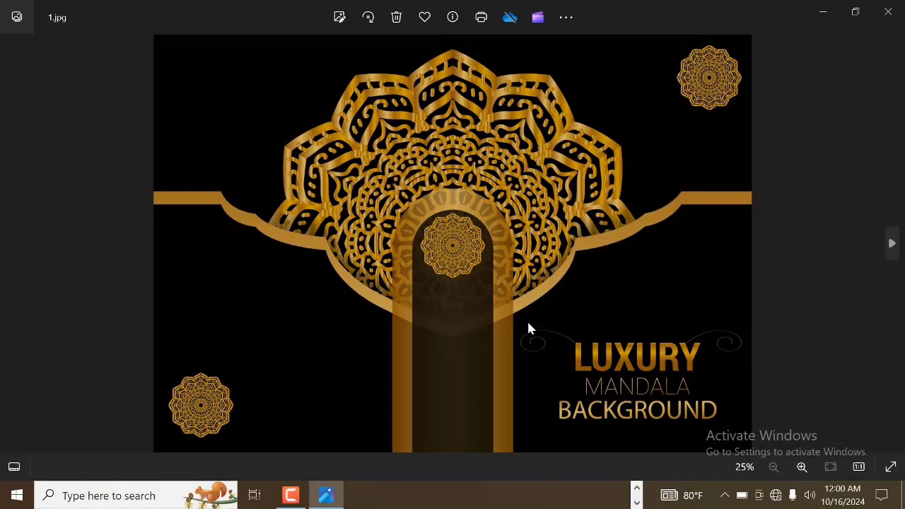
Step: Browse the sample mandala designs that follow 1.jpg, up to 9.jpg, to study their gold colouring and layouts
{"action": "key", "text": "Right"}
{"action": "key", "text": "Right"}
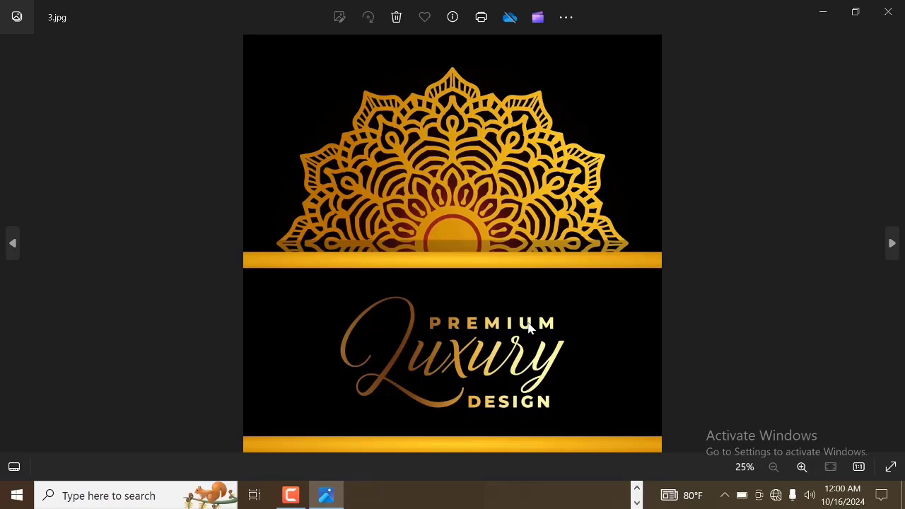
{"action": "key", "text": "Right"}
{"action": "key", "text": "Right"}
{"action": "key", "text": "Right"}
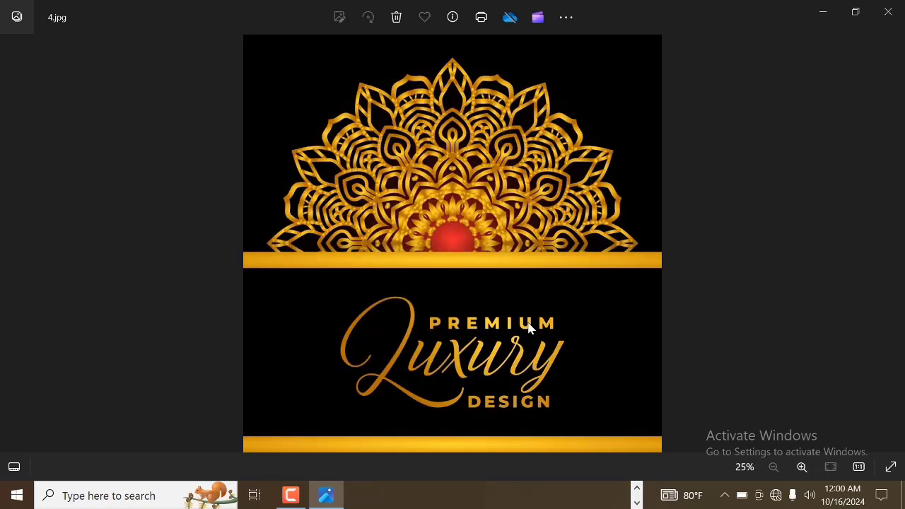
{"action": "key", "text": "Left"}
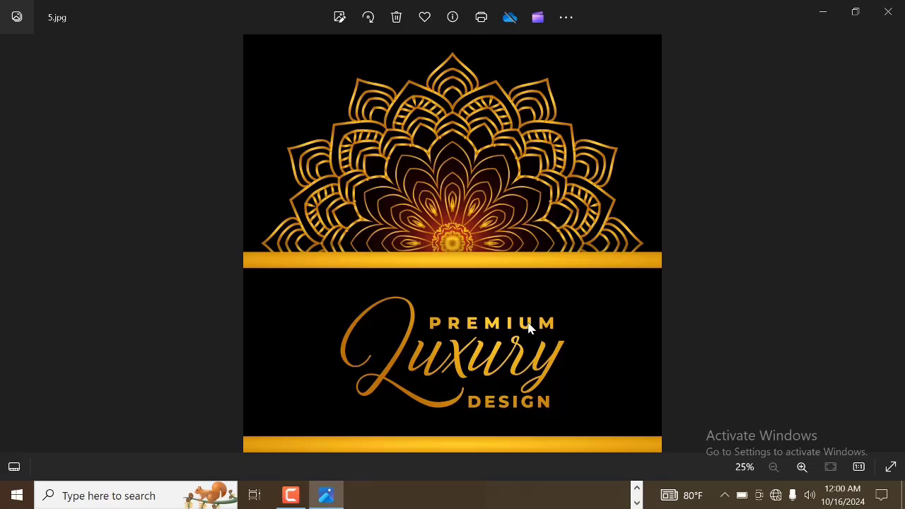
{"action": "key", "text": "Right"}
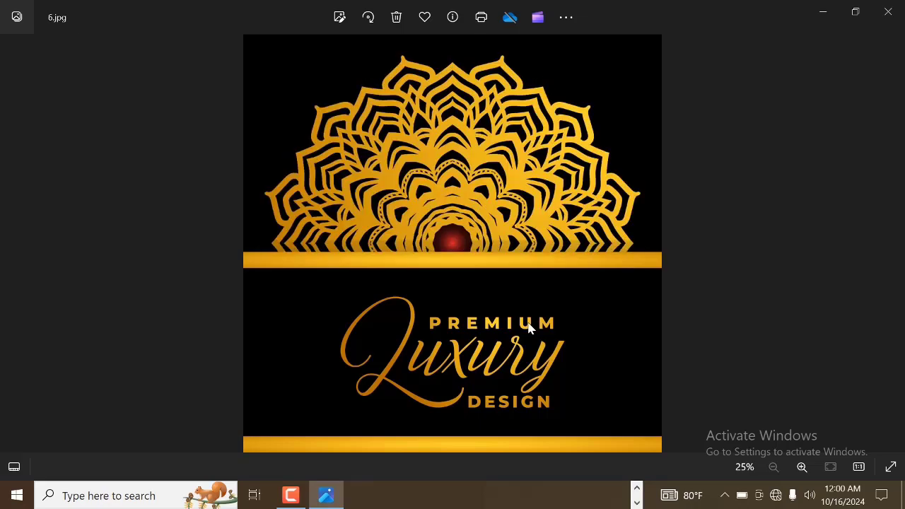
{"action": "key", "text": "Right"}
{"action": "key", "text": "Right"}
{"action": "key", "text": "Right"}
{"action": "key", "text": "Right"}
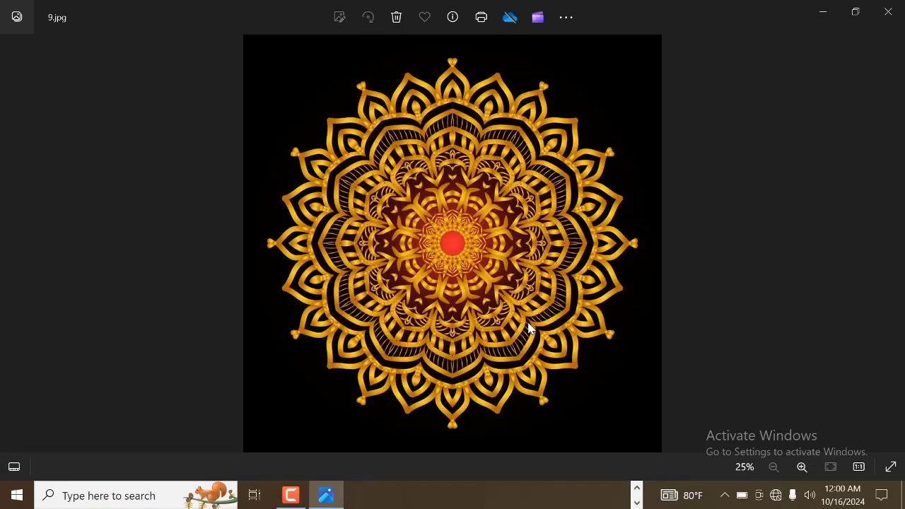
Step: Close the 9.jpg sample image and switch back to the mandala artboard in Illustrator
{"action": "left_click", "coordinate": [888, 12]}
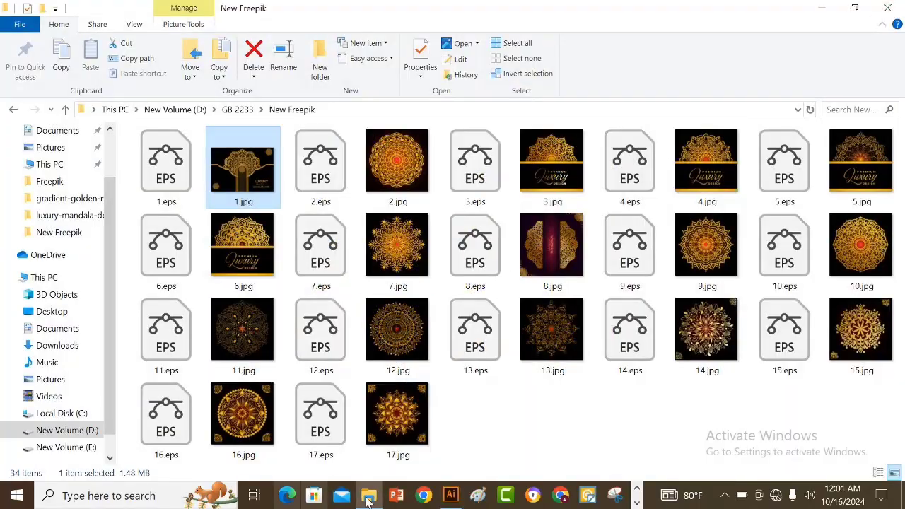
{"action": "left_click", "coordinate": [451, 495]}
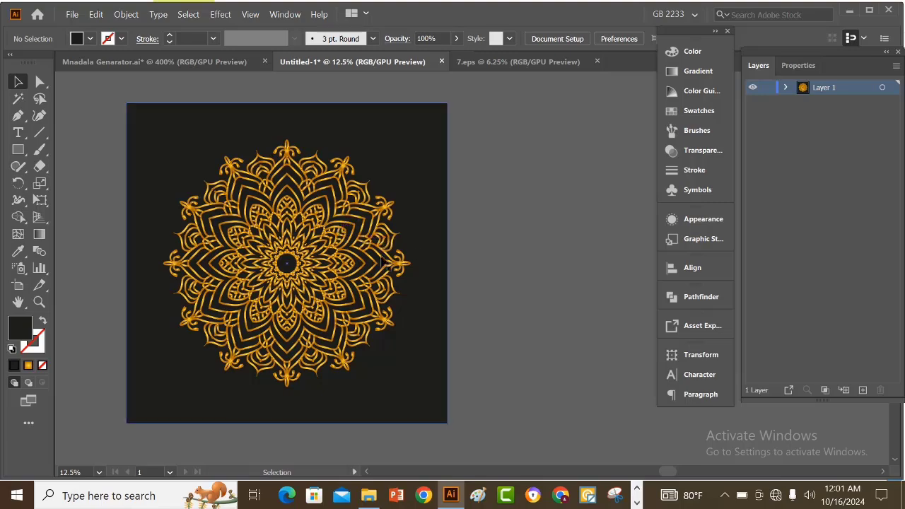
{"action": "left_click", "coordinate": [354, 230]}
{"action": "left_click", "coordinate": [495, 244]}
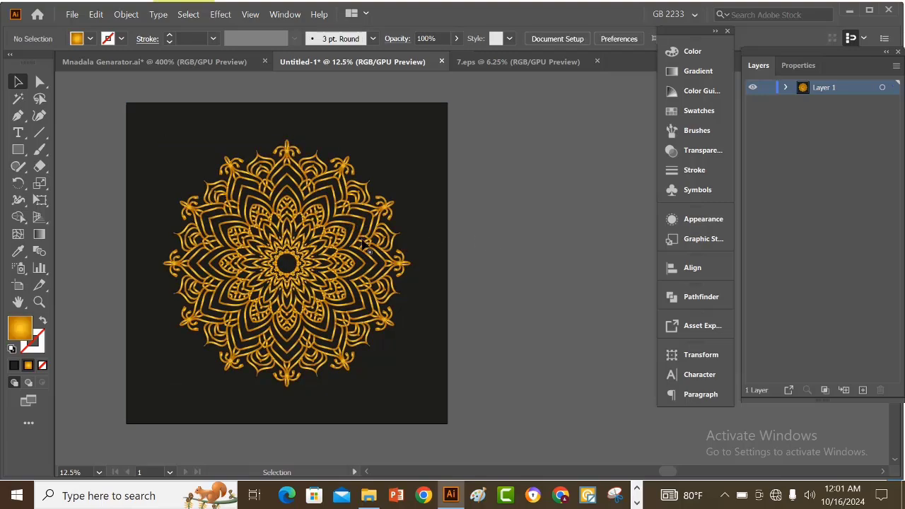
{"action": "left_click", "coordinate": [350, 246]}
{"action": "left_click", "coordinate": [527, 269]}
{"action": "left_click", "coordinate": [325, 261]}
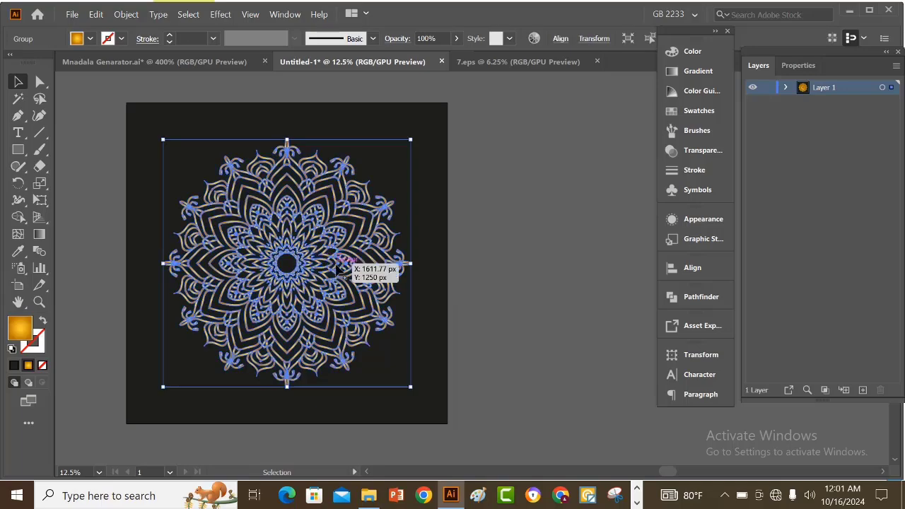
{"action": "left_click", "coordinate": [509, 262]}
{"action": "left_click", "coordinate": [371, 249]}
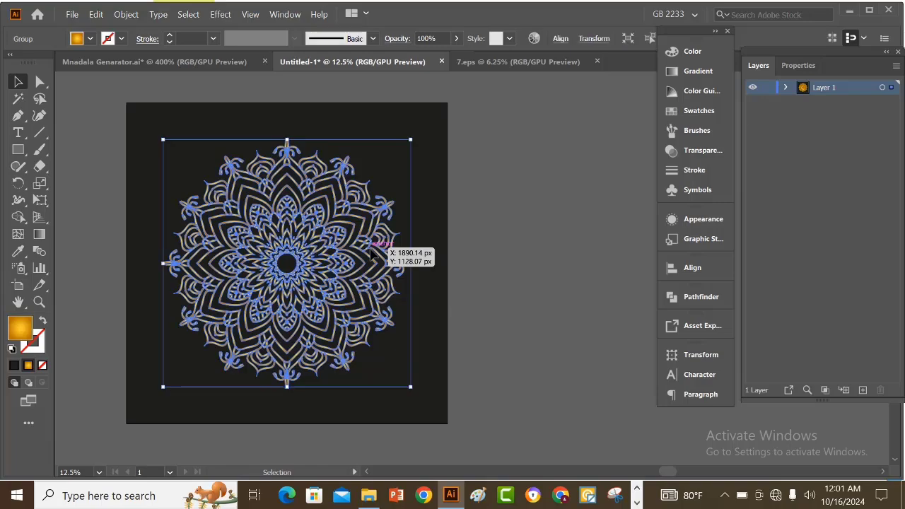
{"action": "left_click", "coordinate": [544, 262]}
{"action": "left_click", "coordinate": [386, 271]}
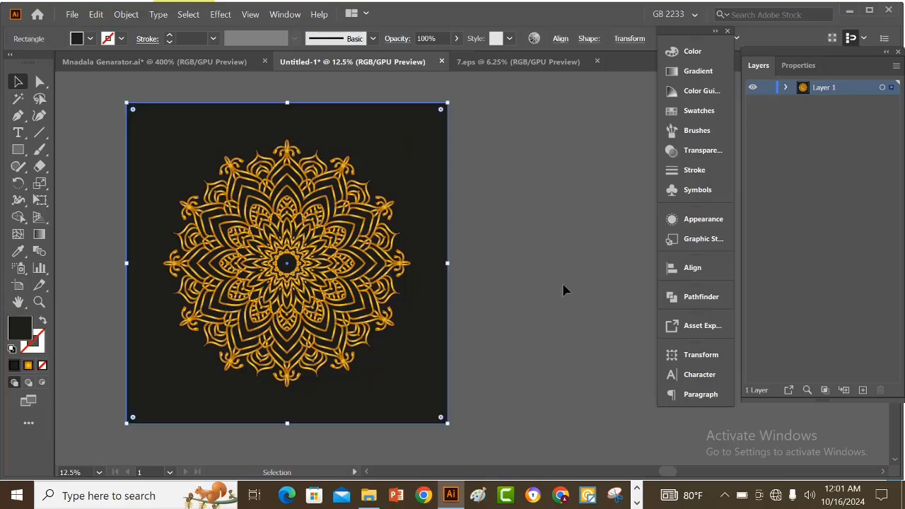
{"action": "left_click", "coordinate": [523, 279]}
{"action": "left_click", "coordinate": [386, 262]}
{"action": "left_click", "coordinate": [508, 280]}
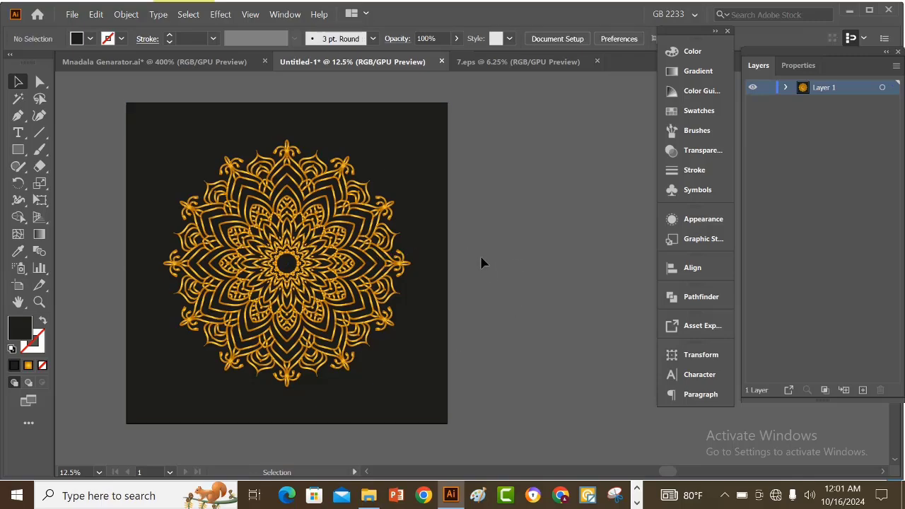
Step: Place a duplicate of the golden mandala on the empty canvas to the right of the artboard
{"action": "scroll", "coordinate": [485, 258], "scroll_direction": "down", "scroll_amount": 1}
{"action": "key", "text": "space"}
{"action": "left_click_drag", "start_coordinate": [451, 247], "coordinate": [317, 246]}
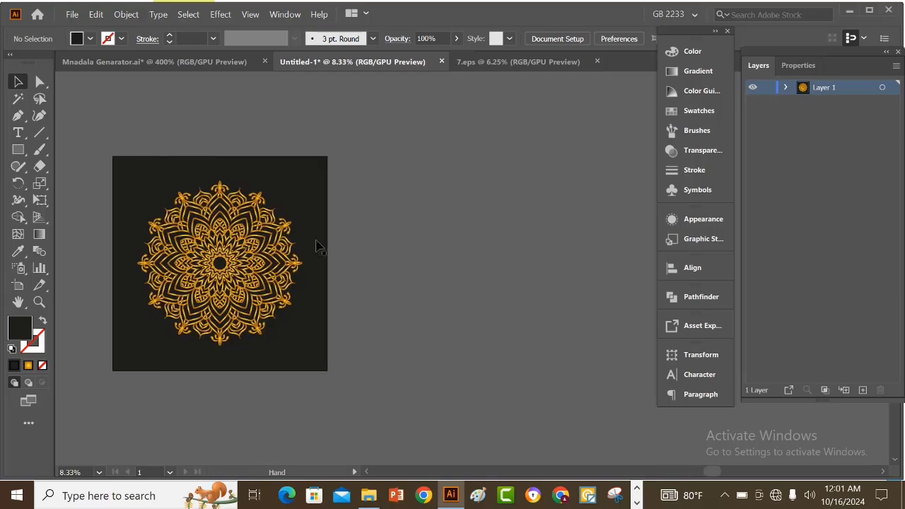
{"action": "left_click", "coordinate": [281, 247]}
{"action": "left_click_drag", "start_coordinate": [387, 235], "coordinate": [478, 207]}
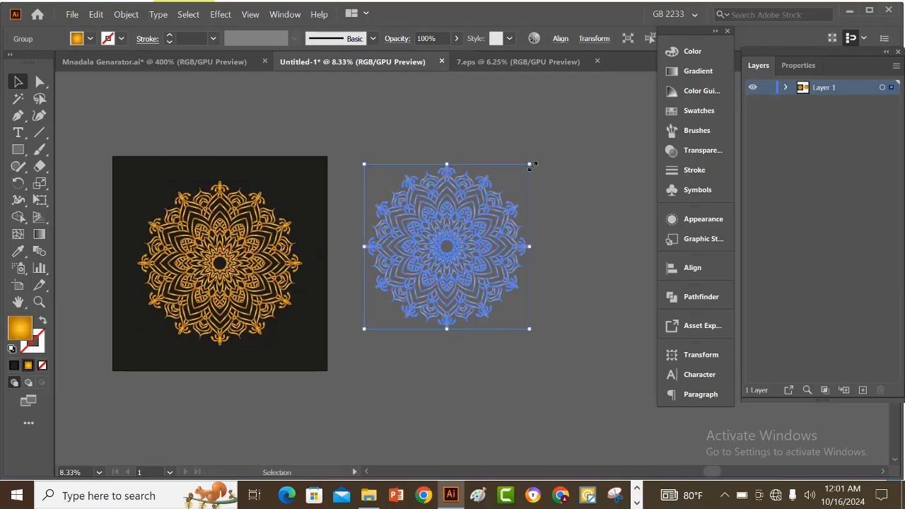
Step: Scale the duplicate mandala down proportionally to about 464 px wide and shift it slightly up and to the left
{"action": "left_click_drag", "start_coordinate": [531, 166], "coordinate": [438, 183]}
{"action": "left_click", "coordinate": [505, 287]}
{"action": "left_click", "coordinate": [448, 245]}
{"action": "left_click", "coordinate": [490, 233]}
{"action": "left_click", "coordinate": [431, 176]}
{"action": "left_click", "coordinate": [413, 164]}
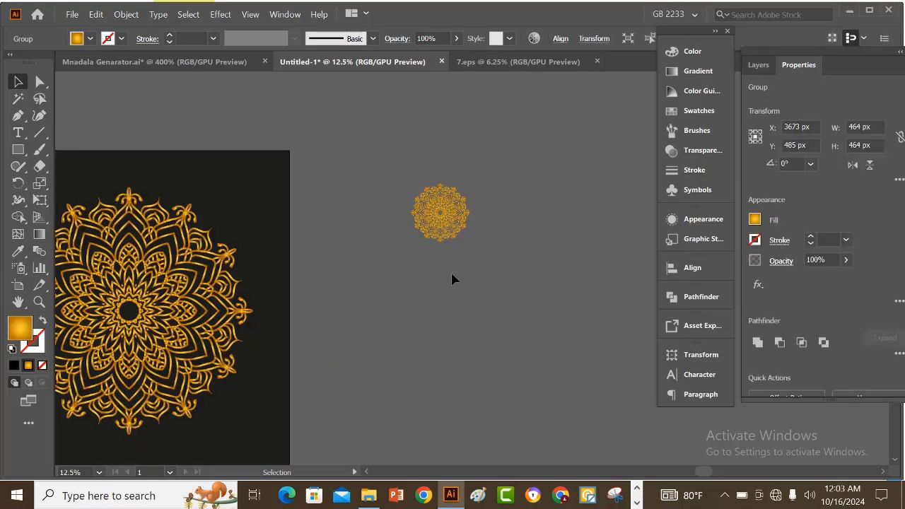
{"action": "left_click", "coordinate": [450, 270]}
{"action": "left_click_drag", "start_coordinate": [439, 211], "coordinate": [431, 188]}
Step: Draw an open right-angled path over the small mandala with the Pen tool, about 625 px wide and 705 px high, cornering near its centre
{"action": "scroll", "coordinate": [472, 177], "scroll_direction": "up", "scroll_amount": 1, "text": "alt"}
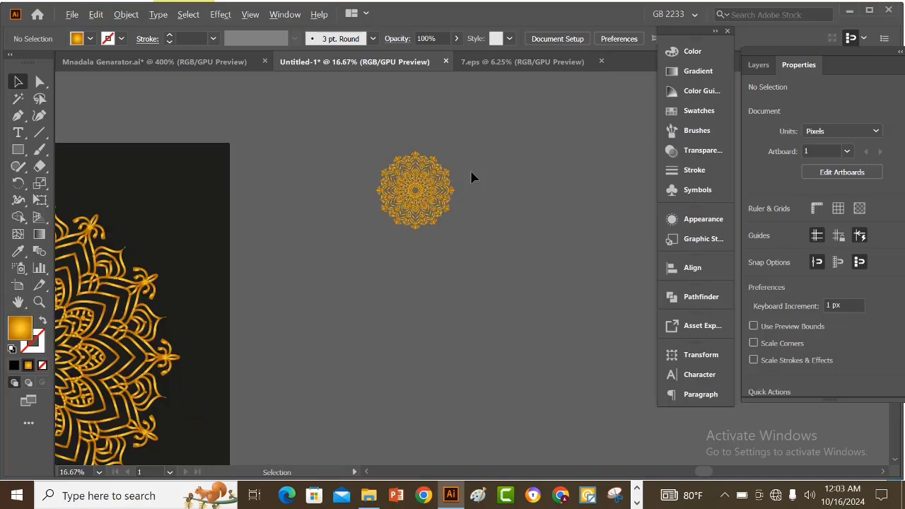
{"action": "scroll", "coordinate": [453, 226], "scroll_direction": "up", "scroll_amount": 1, "text": "alt"}
{"action": "scroll", "coordinate": [447, 255], "scroll_direction": "up", "scroll_amount": 3}
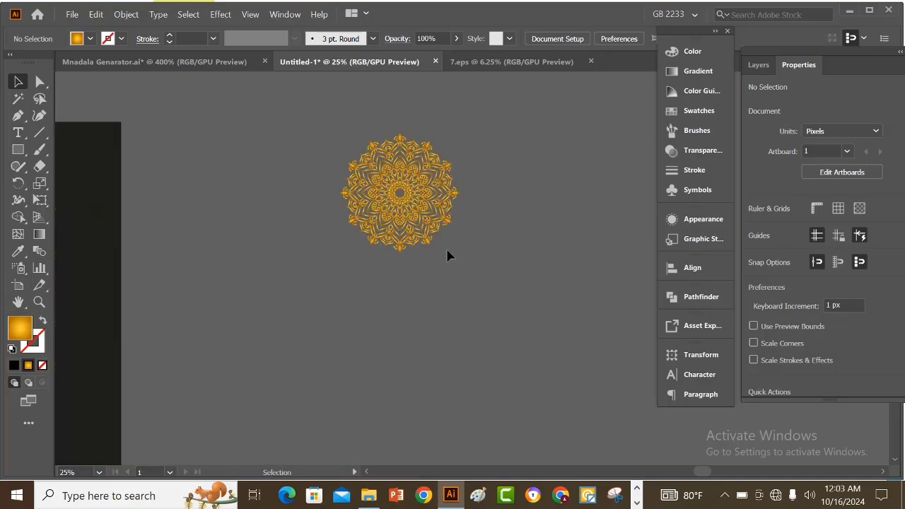
{"action": "left_click", "coordinate": [17, 116]}
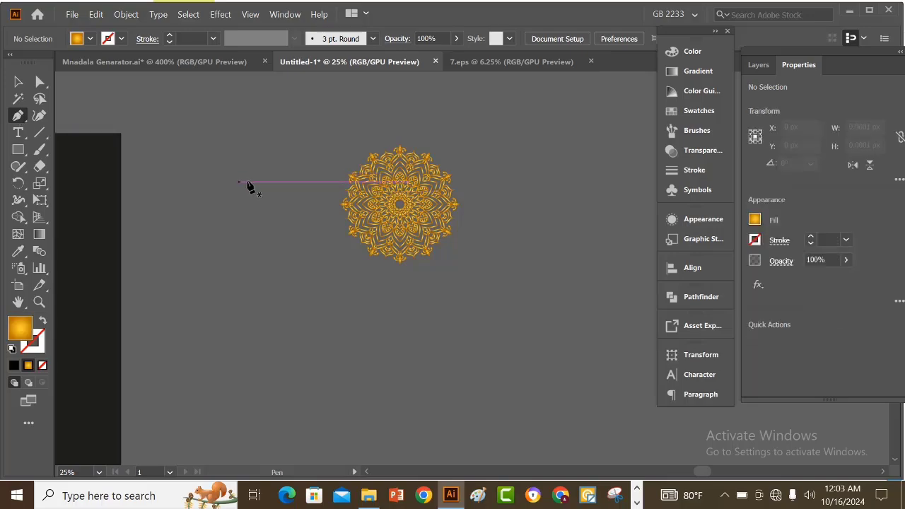
{"action": "left_click", "coordinate": [250, 182]}
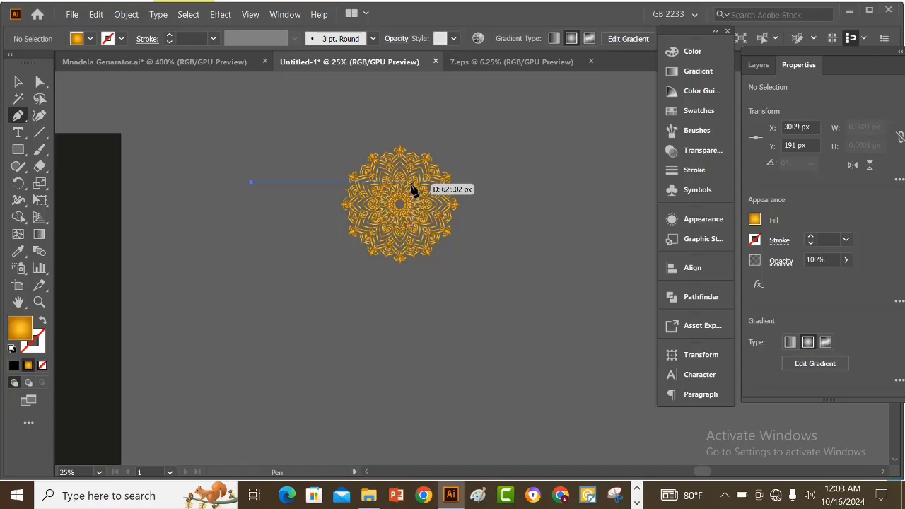
{"action": "left_click", "coordinate": [413, 184]}
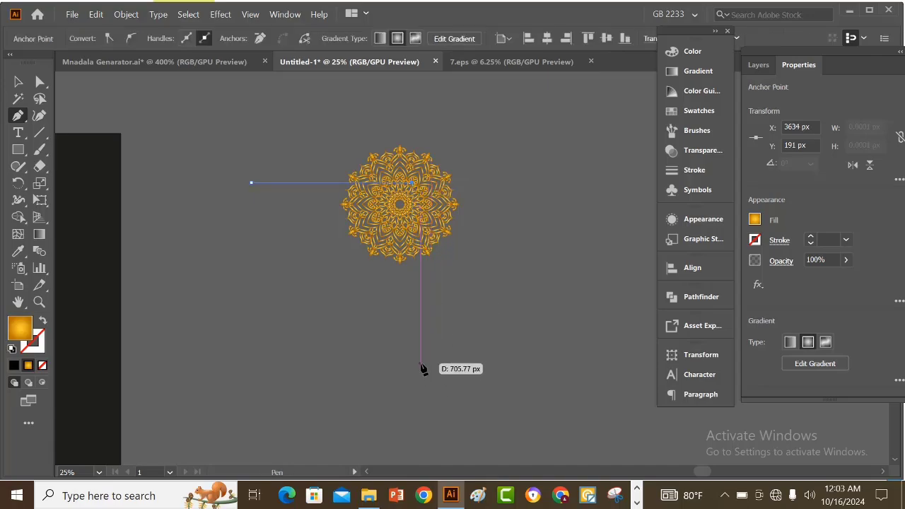
{"action": "left_click", "coordinate": [412, 363]}
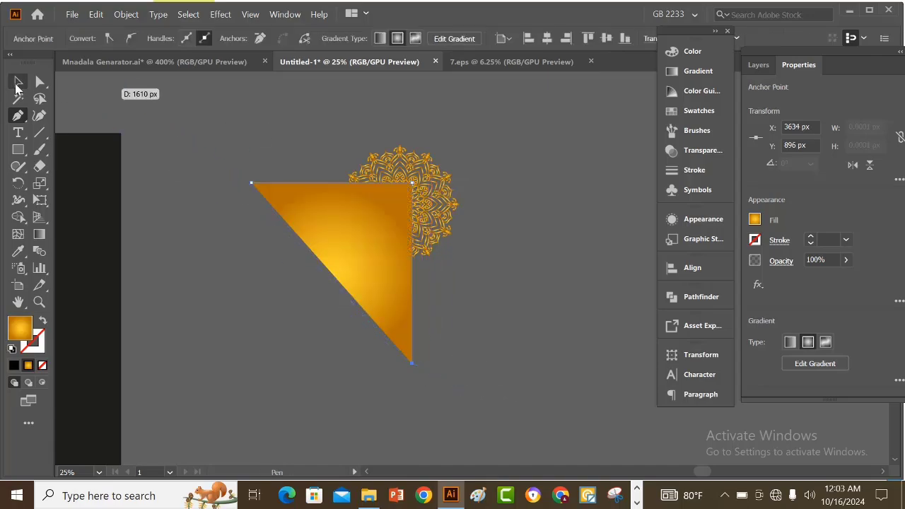
{"action": "left_click", "coordinate": [17, 83]}
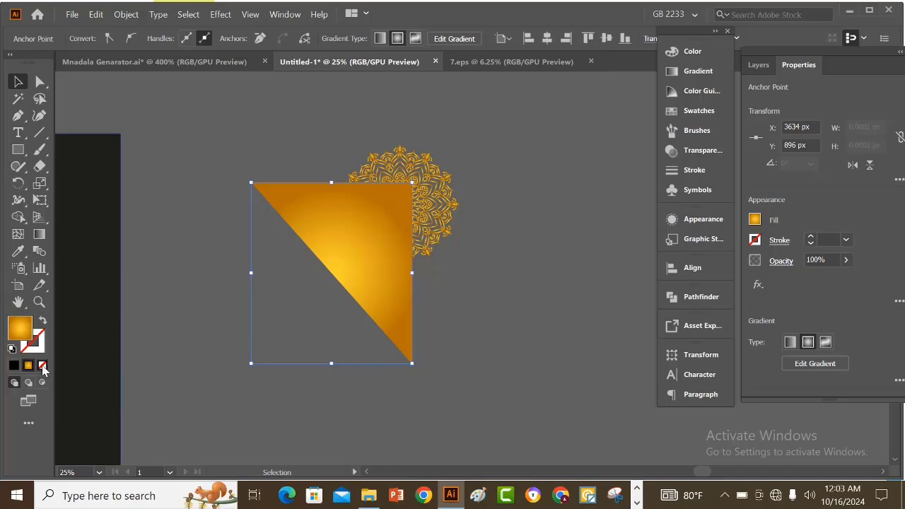
Step: Remove the right-angled path's fill and give it a 6 pt black stroke
{"action": "left_click", "coordinate": [42, 366]}
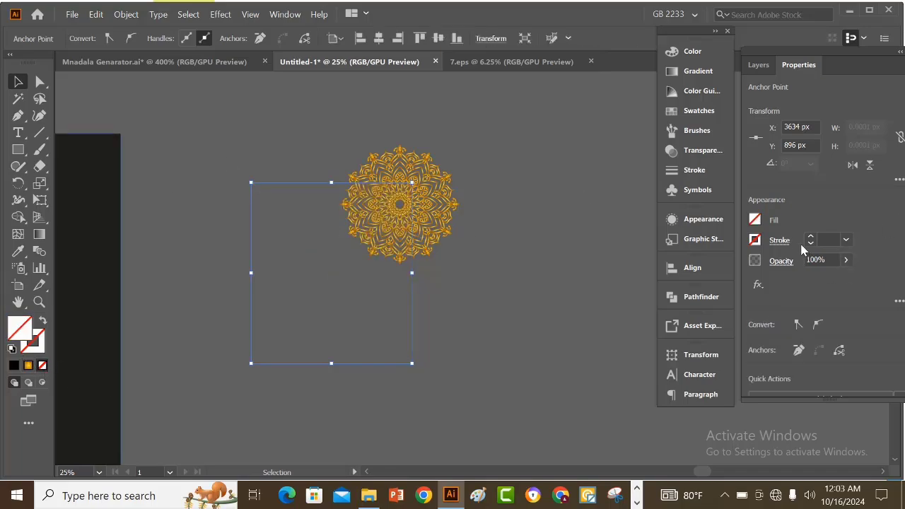
{"action": "left_click", "coordinate": [812, 238]}
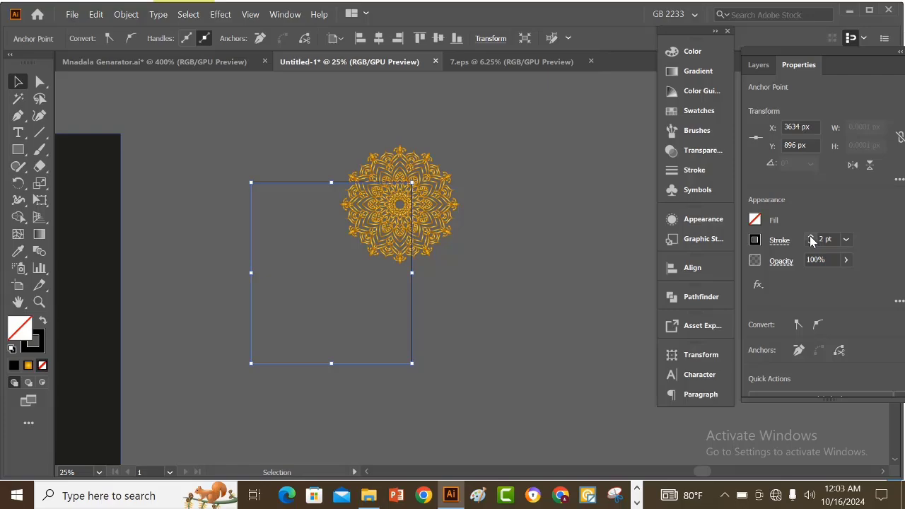
{"action": "left_click", "coordinate": [812, 238]}
{"action": "left_click", "coordinate": [811, 238]}
{"action": "left_click", "coordinate": [811, 237]}
{"action": "left_click", "coordinate": [811, 238]}
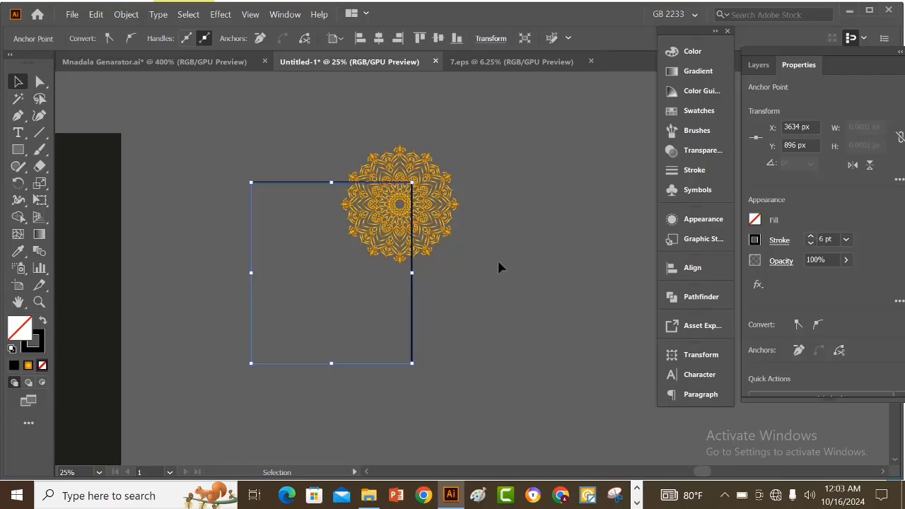
Step: Apply the small mandala's gold gradient to the path with the Eyedropper, swap it from fill to stroke, and set the stroke to 10 pt
{"action": "left_click", "coordinate": [413, 286]}
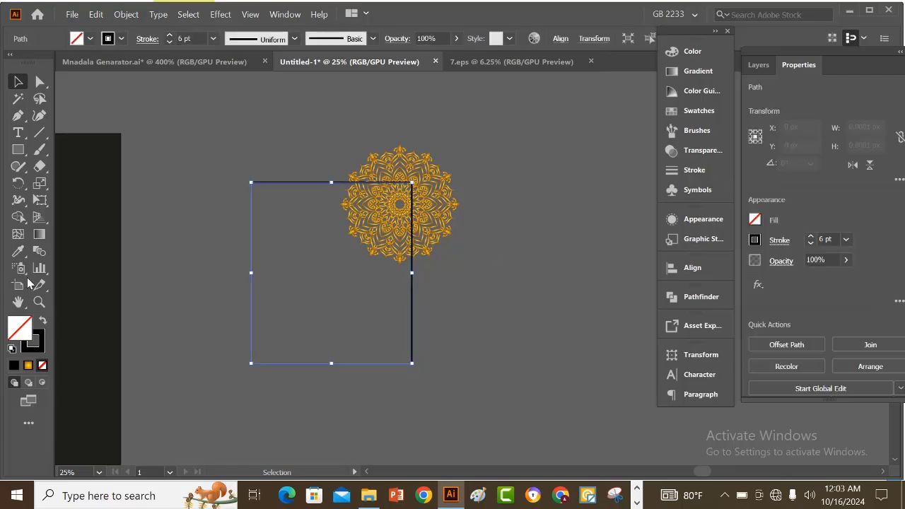
{"action": "left_click", "coordinate": [18, 252]}
{"action": "left_click", "coordinate": [445, 186]}
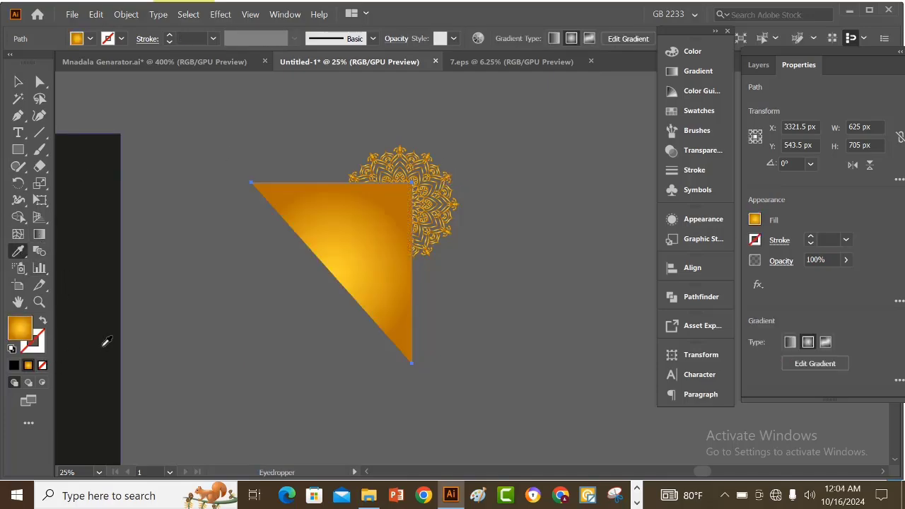
{"action": "key", "text": "shift+x"}
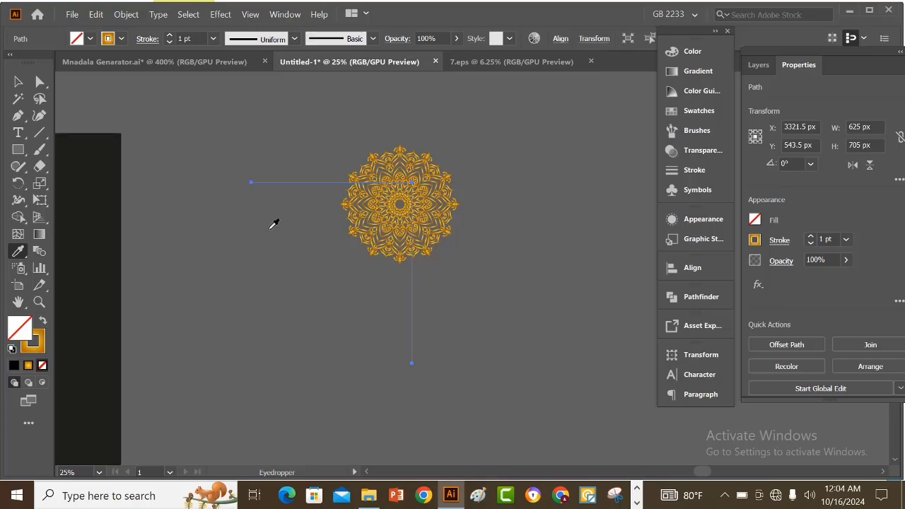
{"action": "left_click", "coordinate": [811, 237]}
{"action": "left_click", "coordinate": [811, 237]}
{"action": "left_click", "coordinate": [810, 237]}
{"action": "left_click", "coordinate": [811, 237]}
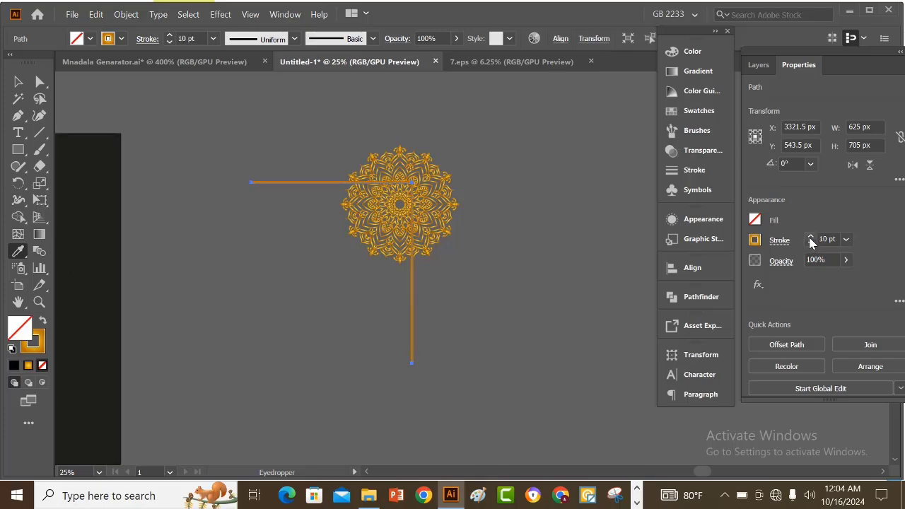
{"action": "left_click", "coordinate": [18, 81]}
{"action": "left_click", "coordinate": [269, 119]}
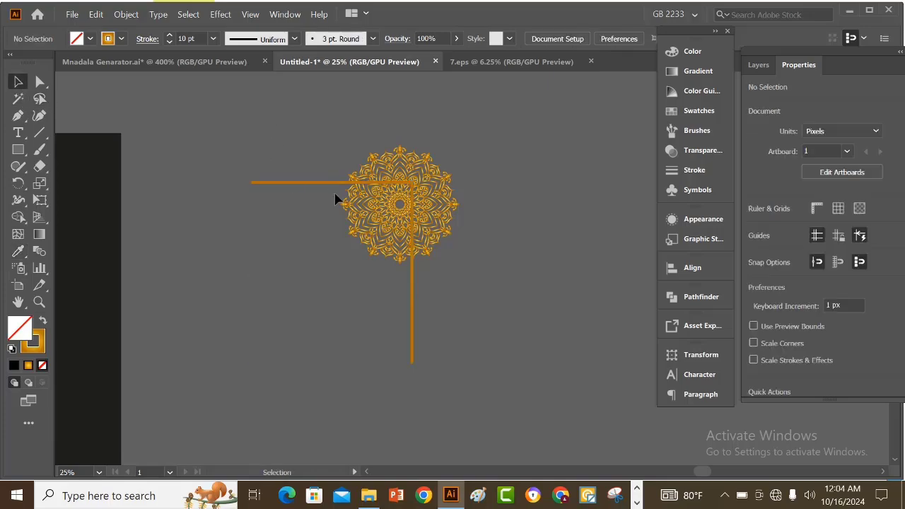
Step: Paste a copy of the right-angled path in front and use it as a clipping mask on the small mandala
{"action": "left_click", "coordinate": [336, 185]}
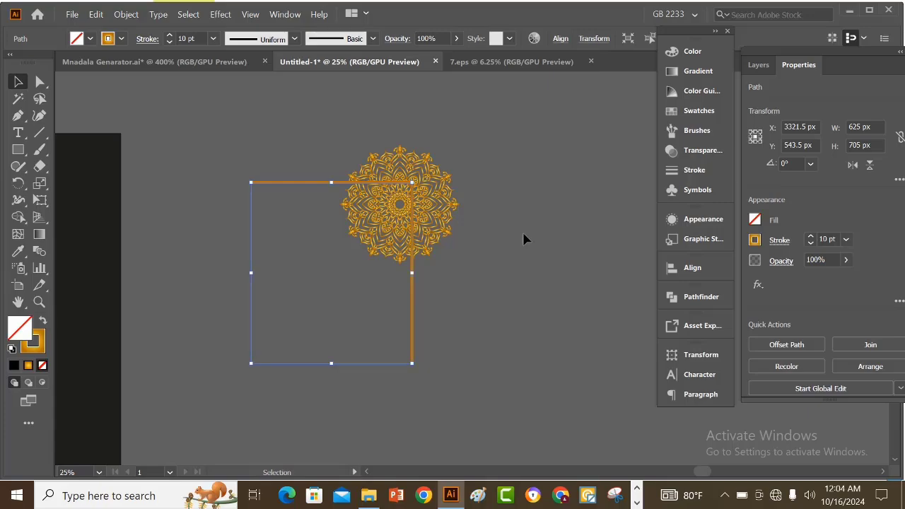
{"action": "left_click", "coordinate": [442, 200], "text": "shift"}
{"action": "right_click", "coordinate": [440, 198]}
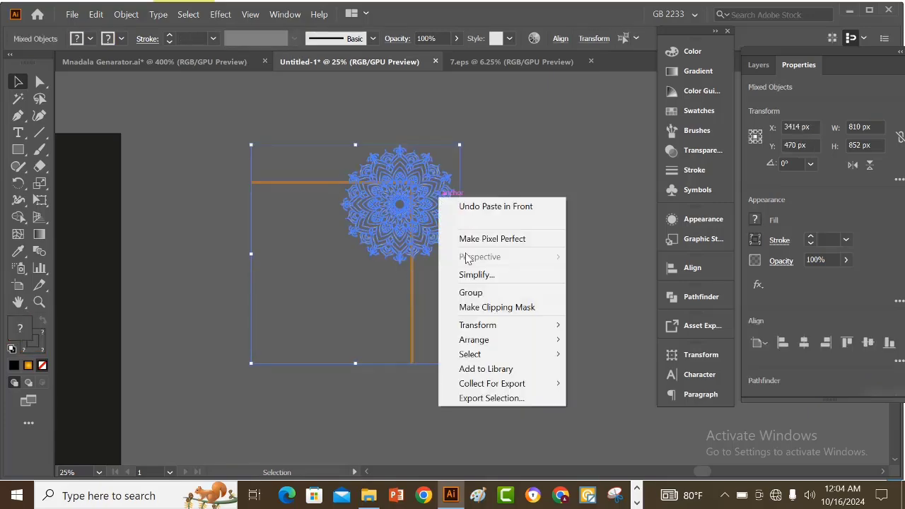
{"action": "left_click", "coordinate": [497, 307]}
{"action": "left_click", "coordinate": [491, 238]}
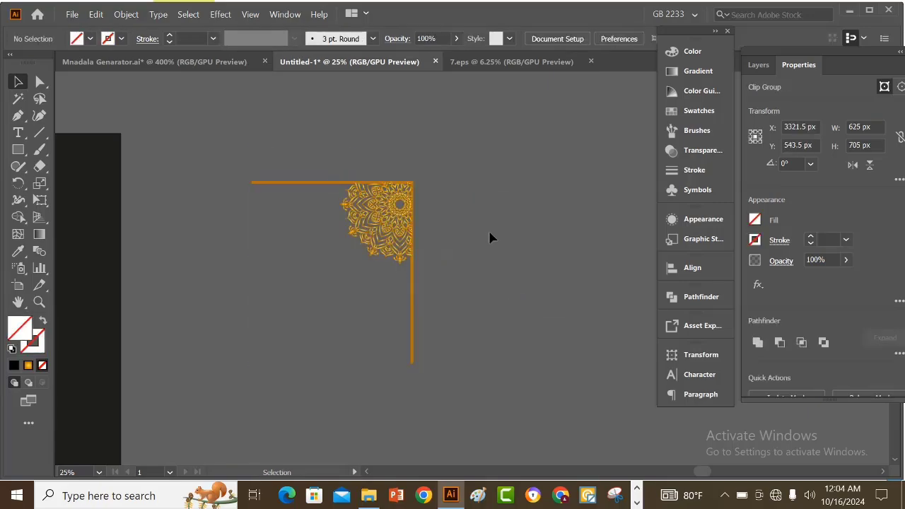
Step: Group the clipped mandala with its gold lines and place the group inside the artboard's upper-right corner
{"action": "key", "text": "ctrl+a"}
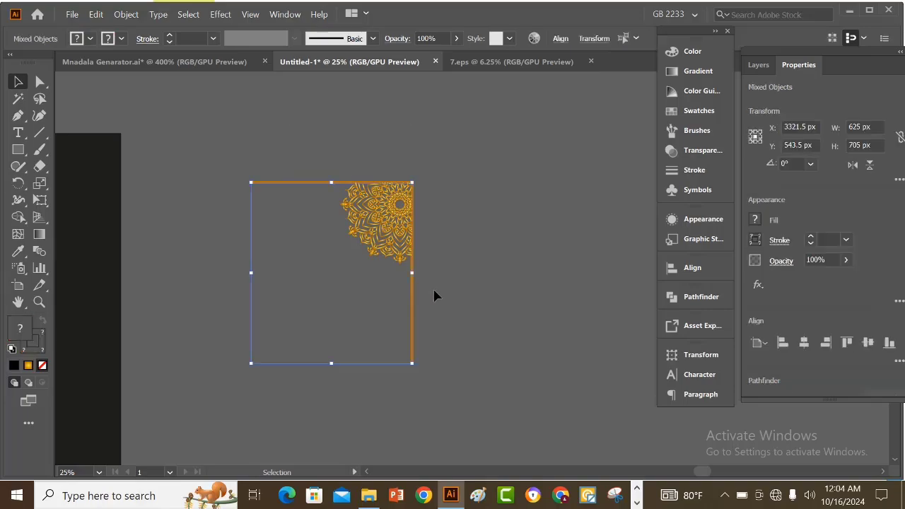
{"action": "key", "text": "ctrl+g"}
{"action": "scroll", "coordinate": [476, 257], "scroll_direction": "down", "scroll_amount": 1}
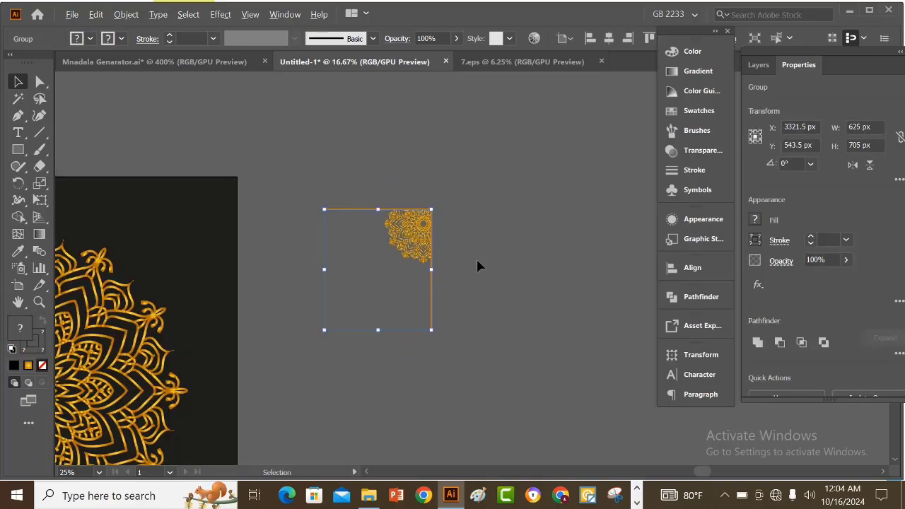
{"action": "scroll", "coordinate": [478, 266], "scroll_direction": "down", "scroll_amount": 3}
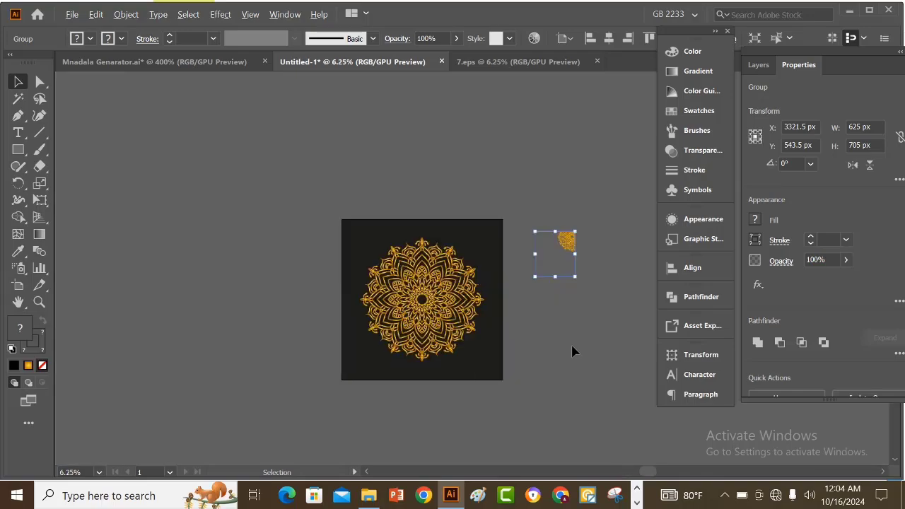
{"action": "scroll", "coordinate": [571, 342], "scroll_direction": "up", "scroll_amount": 1}
{"action": "scroll", "coordinate": [556, 335], "scroll_direction": "up", "scroll_amount": 1}
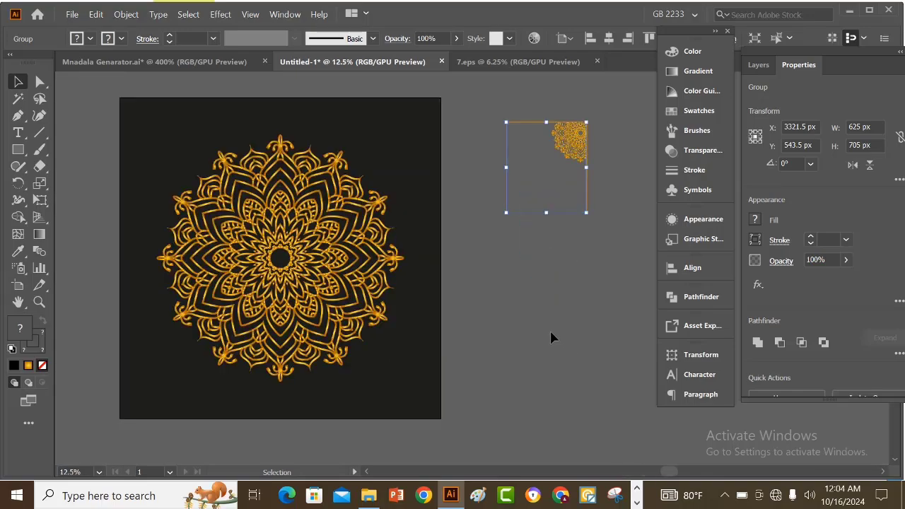
{"action": "left_click", "coordinate": [550, 329]}
{"action": "left_click_drag", "start_coordinate": [579, 153], "coordinate": [449, 151]}
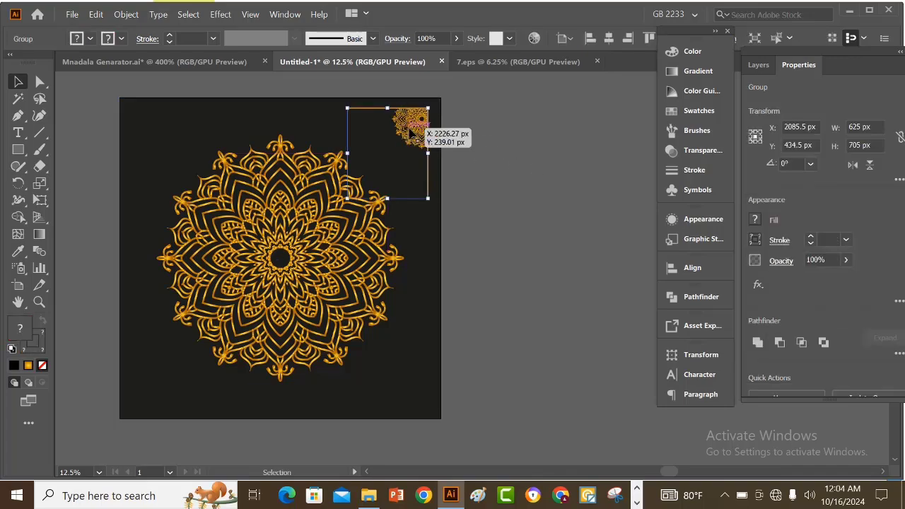
{"action": "left_click_drag", "start_coordinate": [412, 132], "coordinate": [413, 132]}
{"action": "left_click", "coordinate": [513, 168]}
Step: Copy the upper-right corner ornament straight down to the artboard's lower-right corner and flip the copy vertically
{"action": "scroll", "coordinate": [442, 124], "scroll_direction": "down", "scroll_amount": 1}
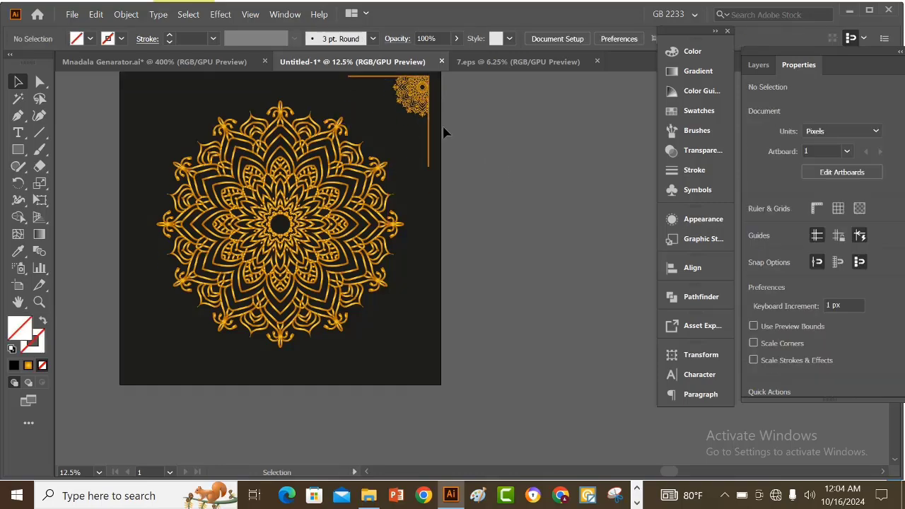
{"action": "scroll", "coordinate": [446, 124], "scroll_direction": "down", "scroll_amount": 1}
{"action": "left_click_drag", "start_coordinate": [433, 126], "coordinate": [438, 257]}
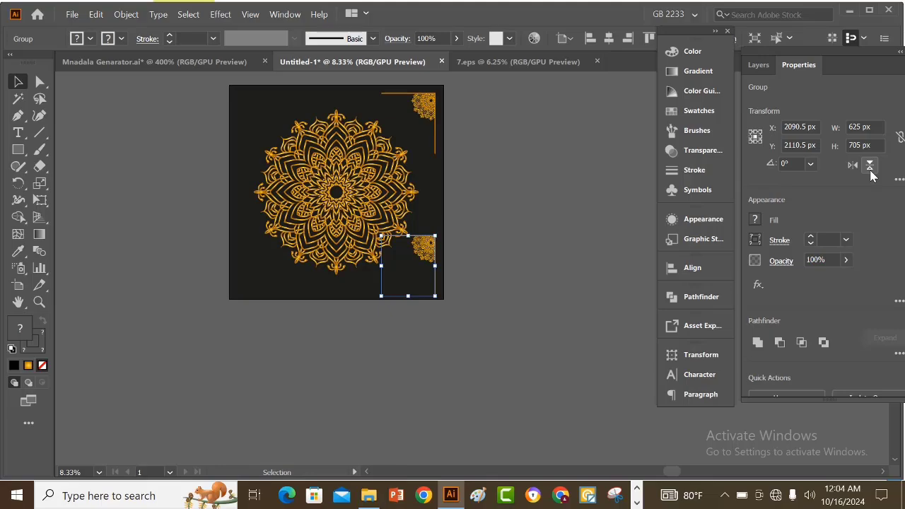
{"action": "left_click", "coordinate": [871, 169]}
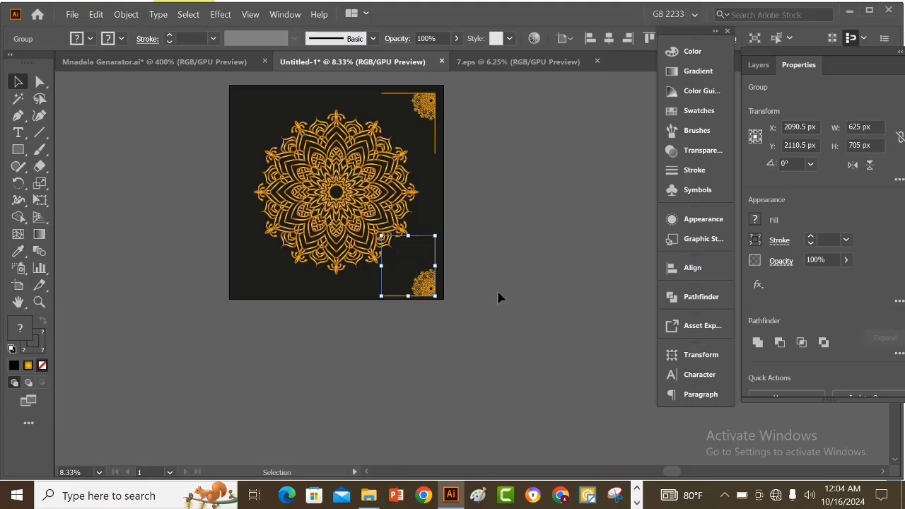
{"action": "left_click", "coordinate": [529, 296]}
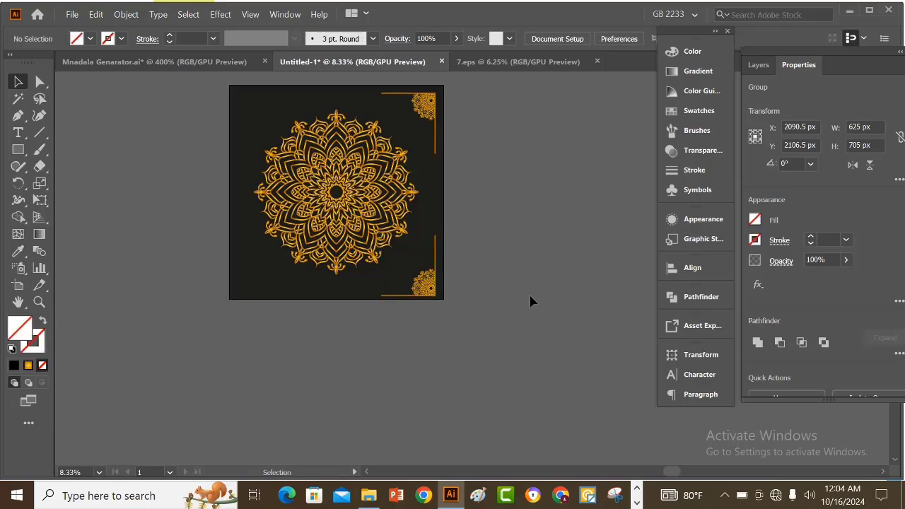
Step: Group the two right-side corner ornaments and create a horizontally flipped copy of the pair
{"action": "left_click", "coordinate": [434, 286]}
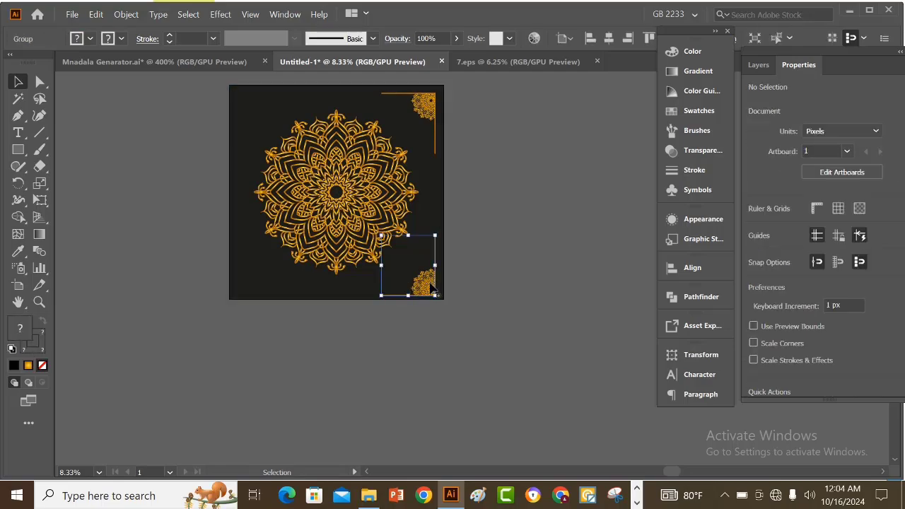
{"action": "left_click", "coordinate": [451, 119], "text": "shift"}
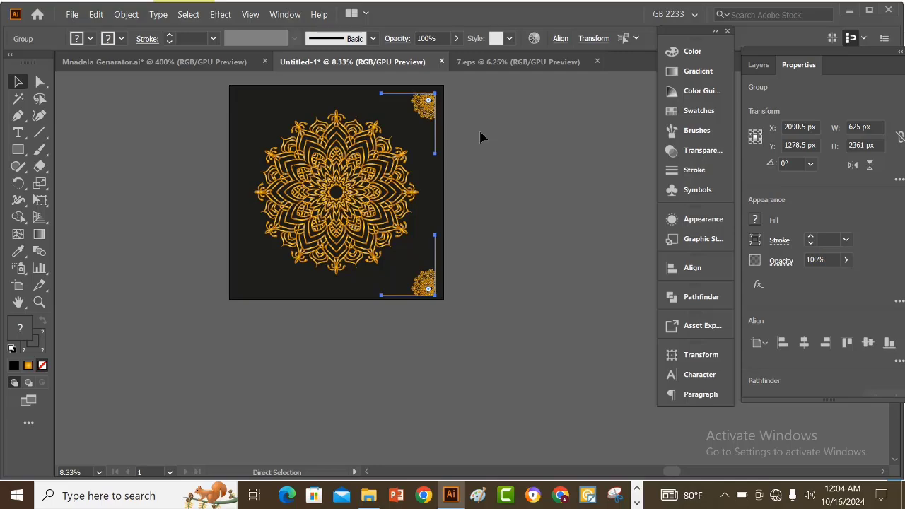
{"action": "key", "text": "v"}
{"action": "key", "text": "a"}
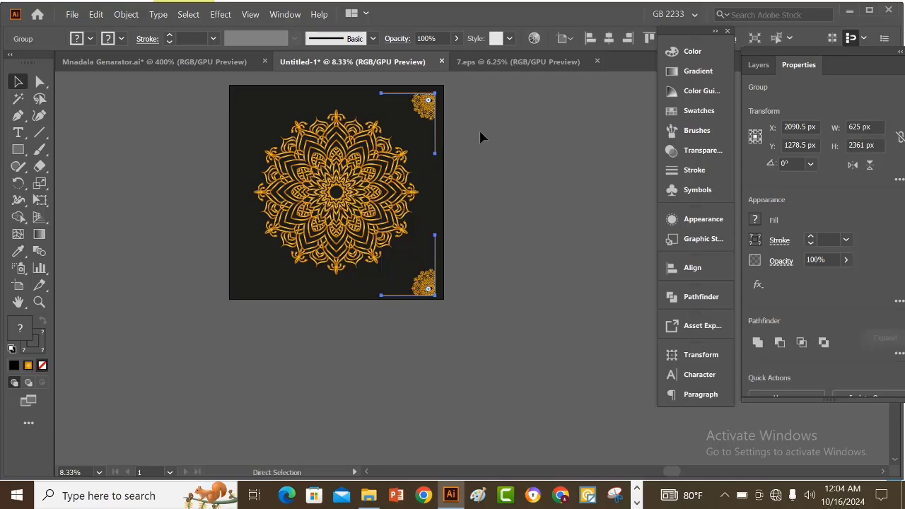
{"action": "key", "text": "v"}
{"action": "key", "text": "a"}
{"action": "key", "text": "v"}
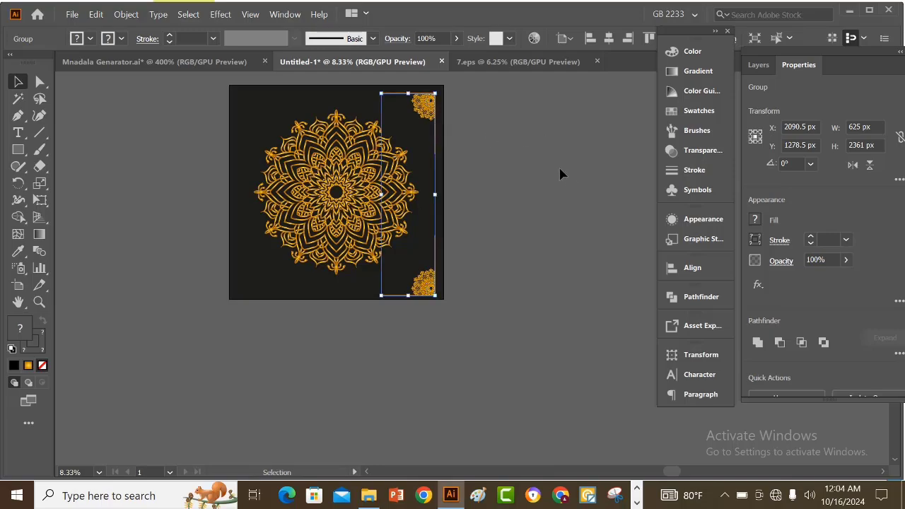
{"action": "left_click", "coordinate": [852, 165]}
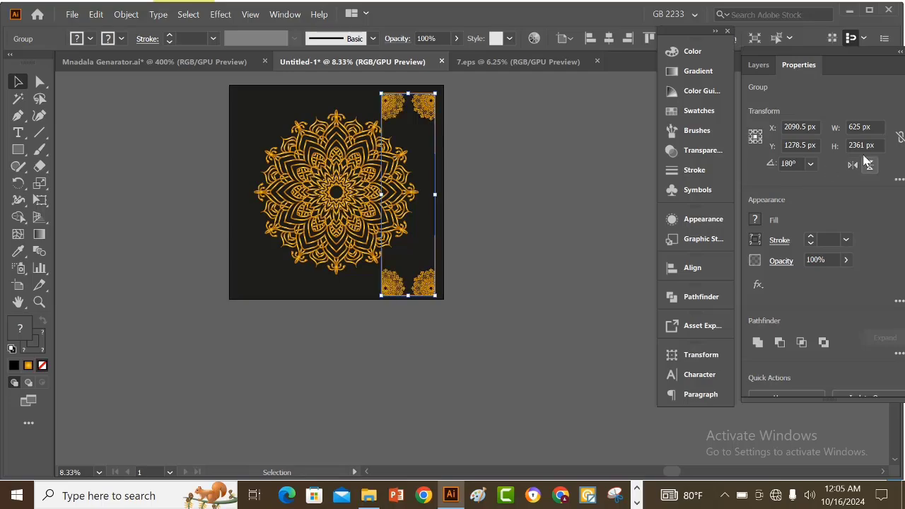
Step: Align the flipped pair to the artboard's left edge, then move it diagonally inward by about 77 px
{"action": "left_click", "coordinate": [705, 265]}
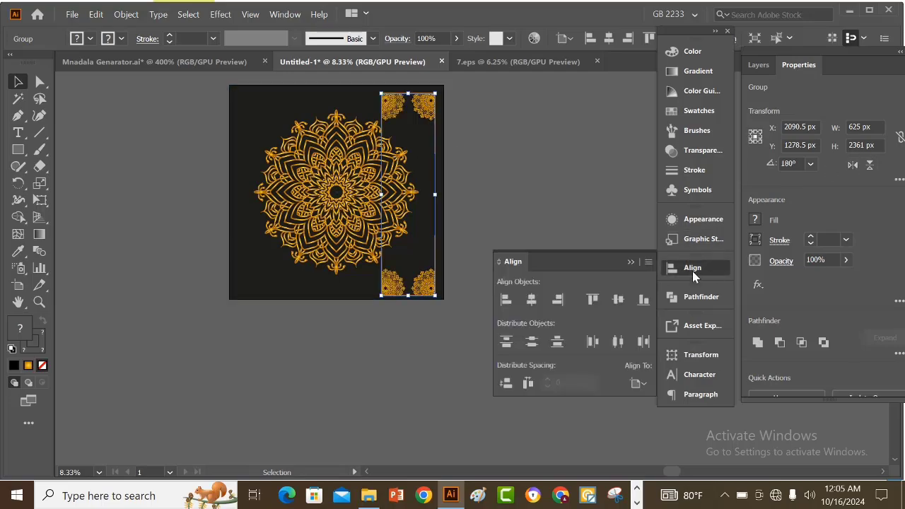
{"action": "left_click", "coordinate": [507, 302]}
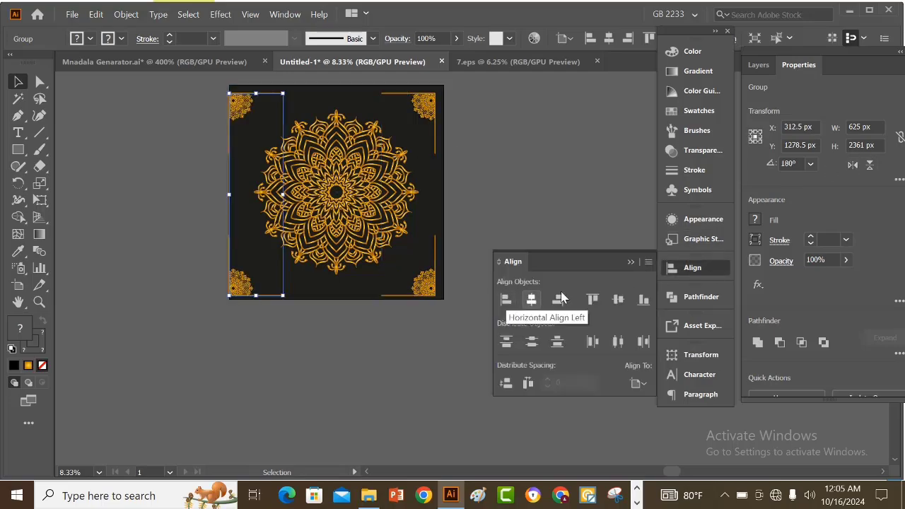
{"action": "left_click", "coordinate": [630, 262]}
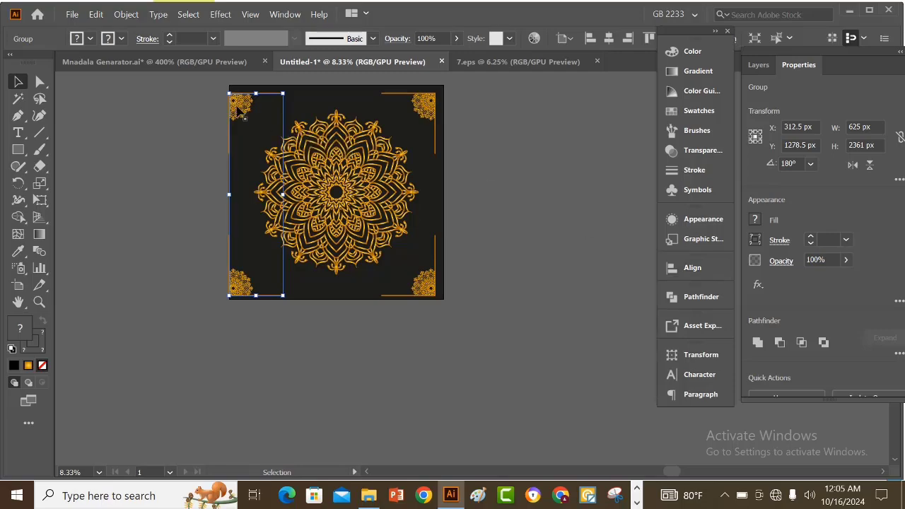
{"action": "left_click_drag", "start_coordinate": [237, 106], "coordinate": [247, 114]}
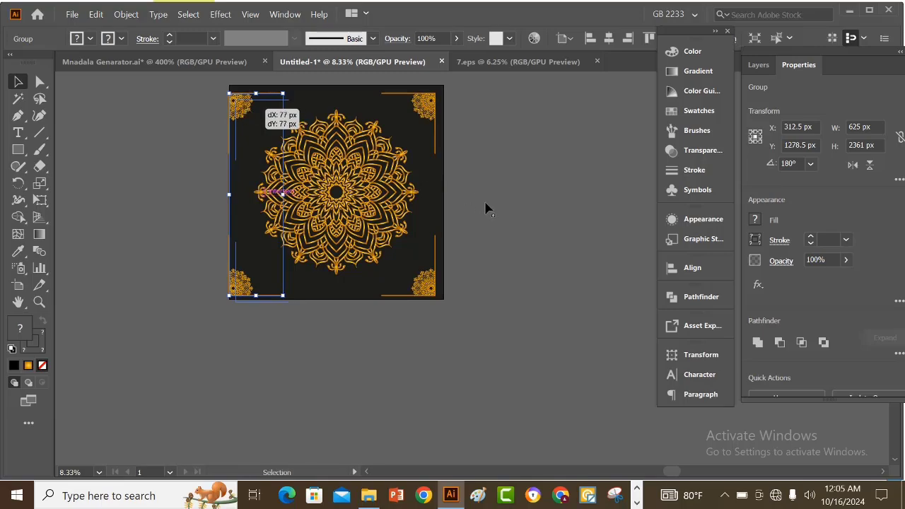
Step: Select the left and right ornament pairs together and align their bottom edges with each other
{"action": "left_click", "coordinate": [428, 108], "text": "shift"}
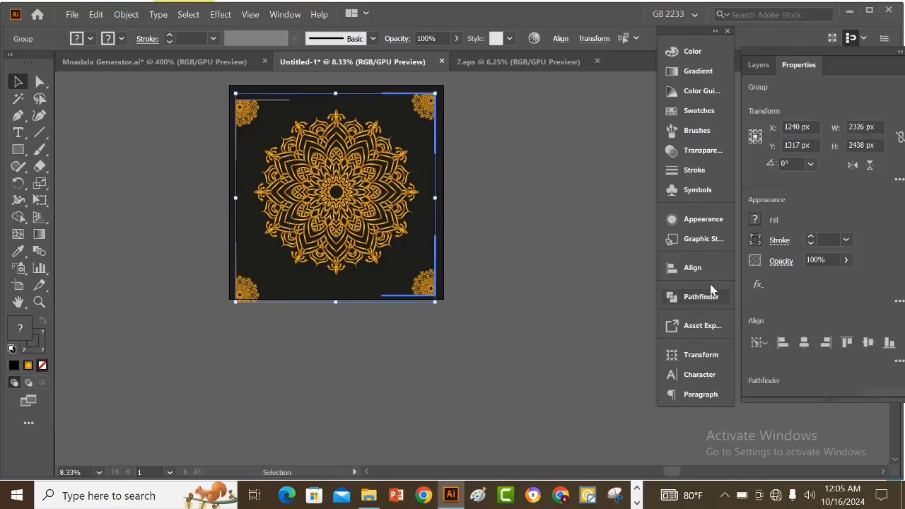
{"action": "left_click", "coordinate": [674, 268]}
{"action": "left_click", "coordinate": [642, 301]}
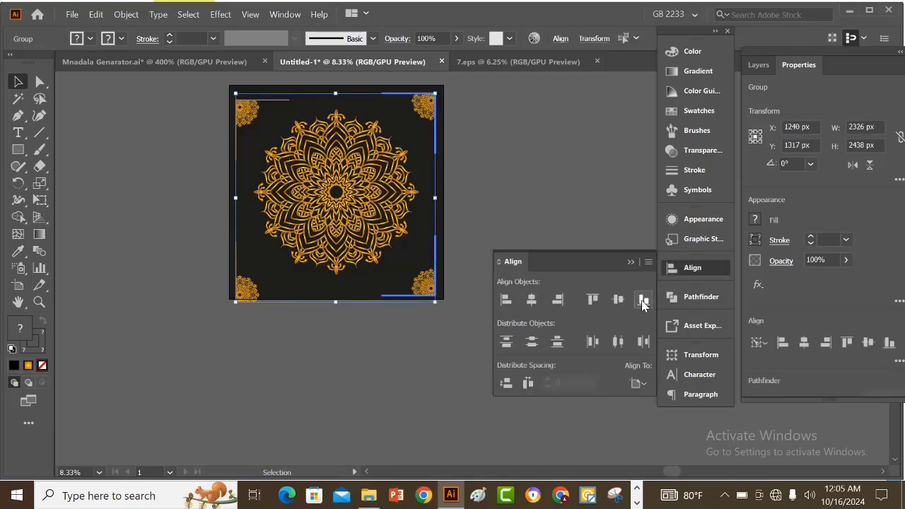
{"action": "left_click", "coordinate": [630, 262]}
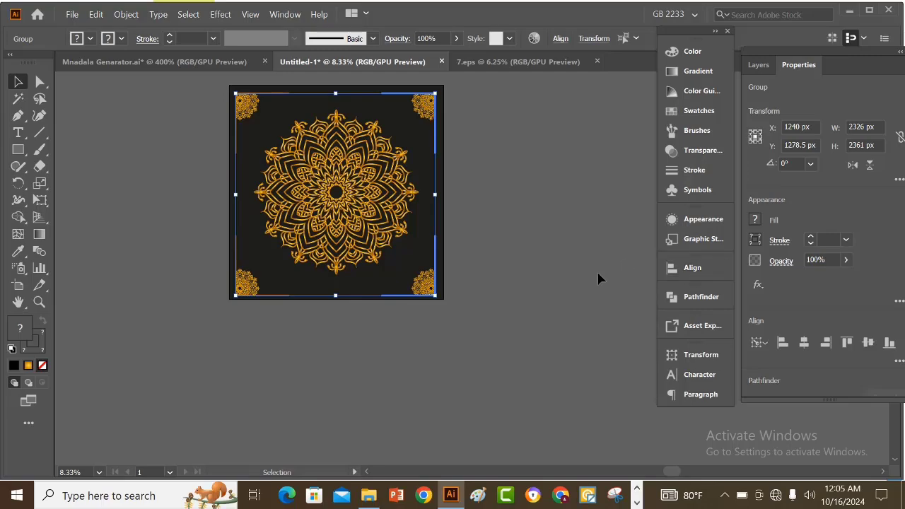
Step: Group all four corner ornaments and center the group horizontally and vertically on the artboard
{"action": "key", "text": "a"}
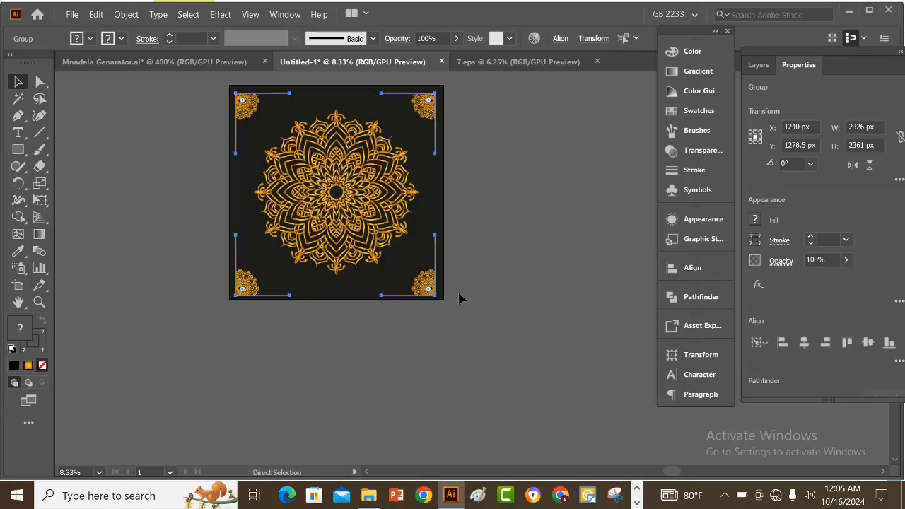
{"action": "key", "text": "v"}
{"action": "left_click", "coordinate": [690, 269]}
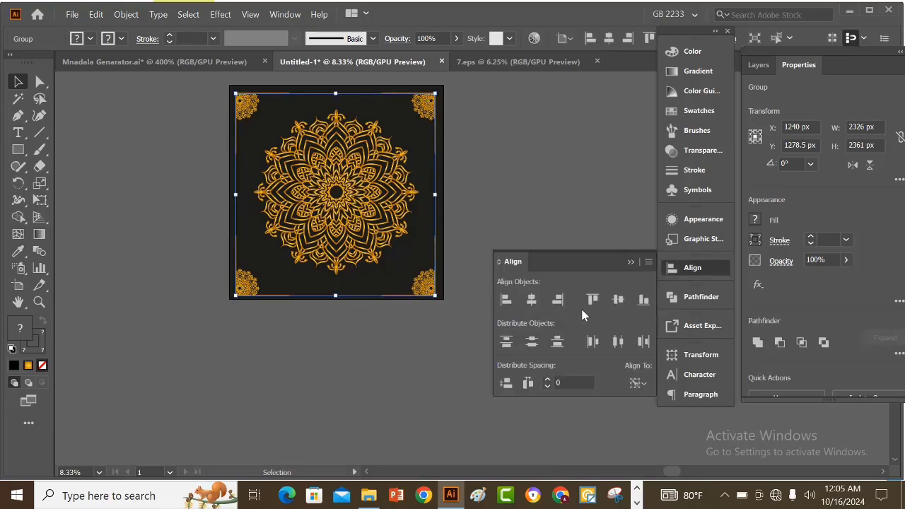
{"action": "left_click", "coordinate": [532, 300]}
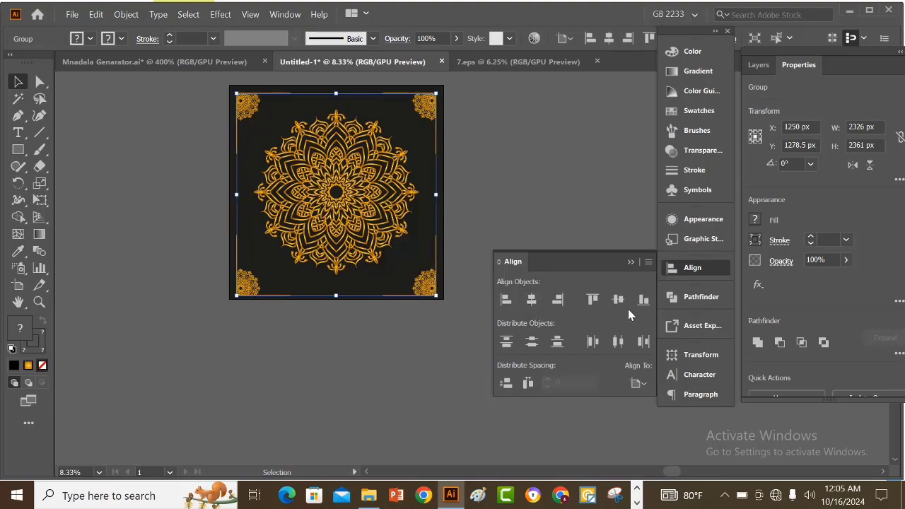
{"action": "left_click", "coordinate": [619, 300]}
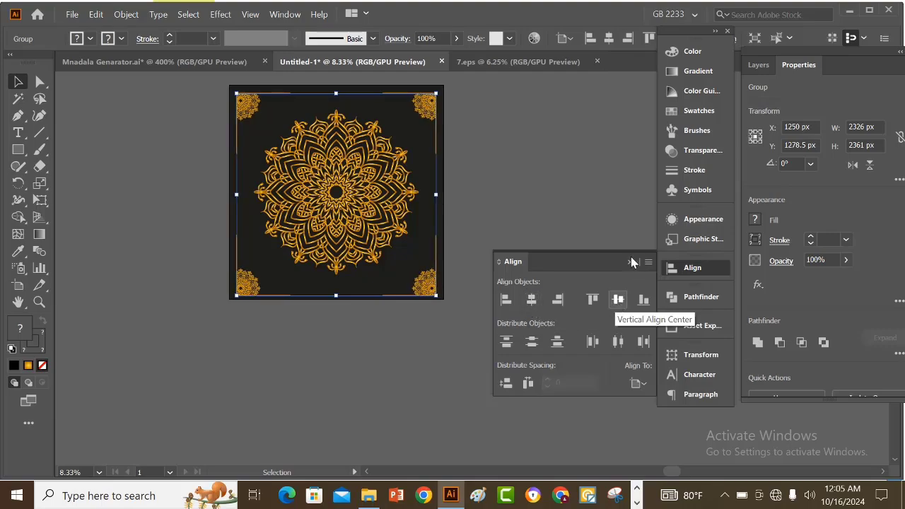
{"action": "left_click", "coordinate": [566, 259]}
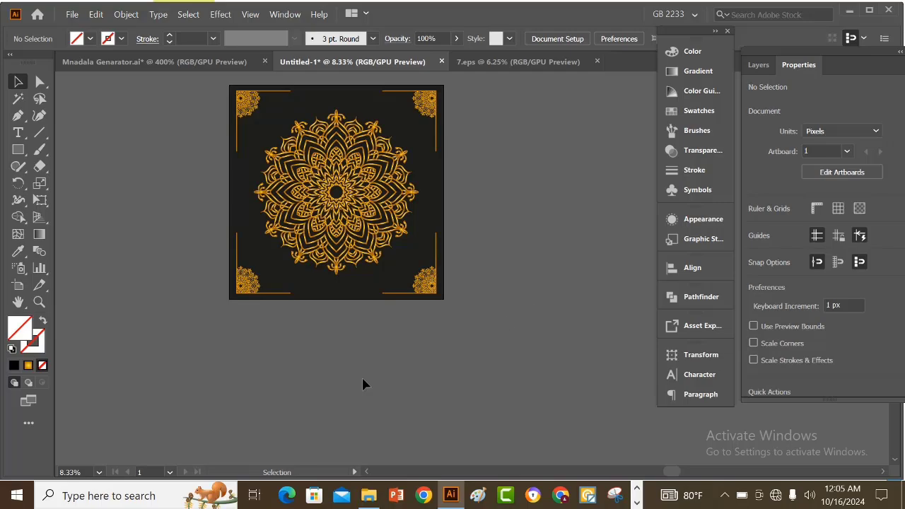
{"action": "scroll", "coordinate": [339, 290], "scroll_direction": "up", "scroll_amount": 1, "text": "alt"}
{"action": "scroll", "coordinate": [481, 323], "scroll_direction": "up", "scroll_amount": 3}
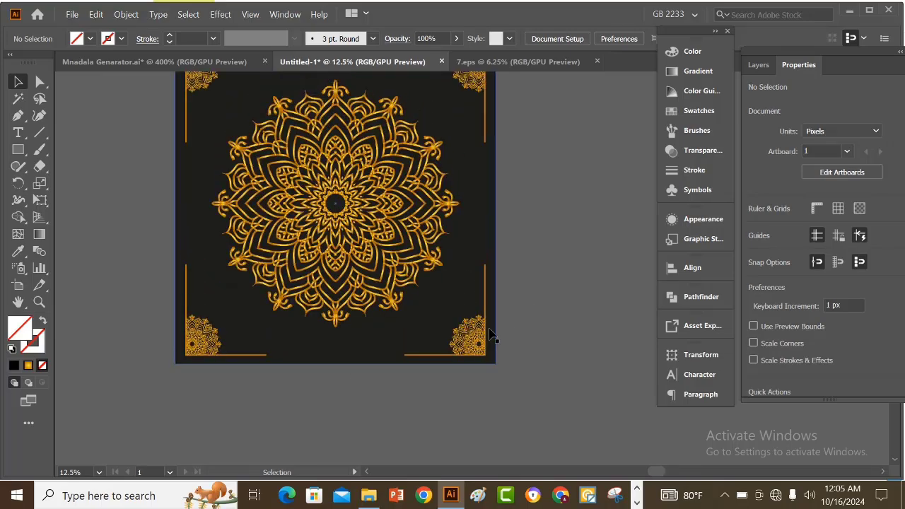
{"action": "scroll", "coordinate": [524, 305], "scroll_direction": "up", "scroll_amount": 1}
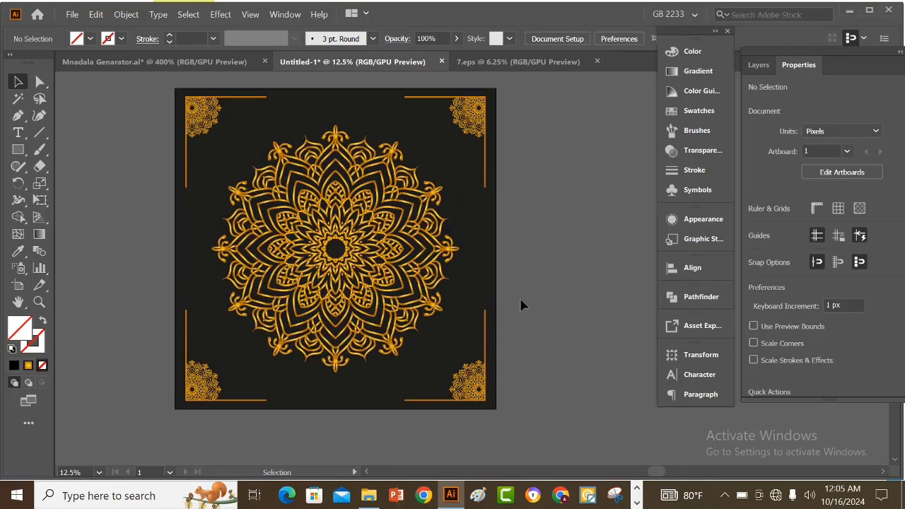